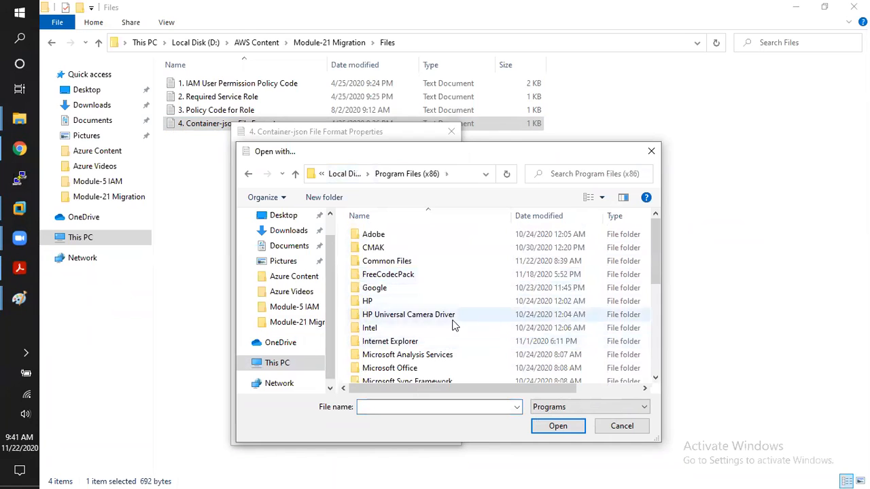
Step: Set Notepad++ as the default program for text documents and open the numbered migration text files in it
double_click(414, 336)
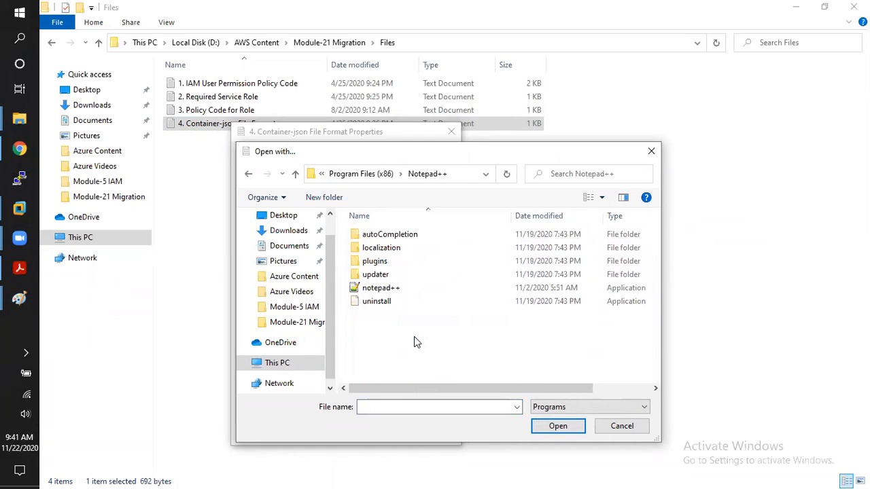
left_click(388, 291)
double_click(389, 294)
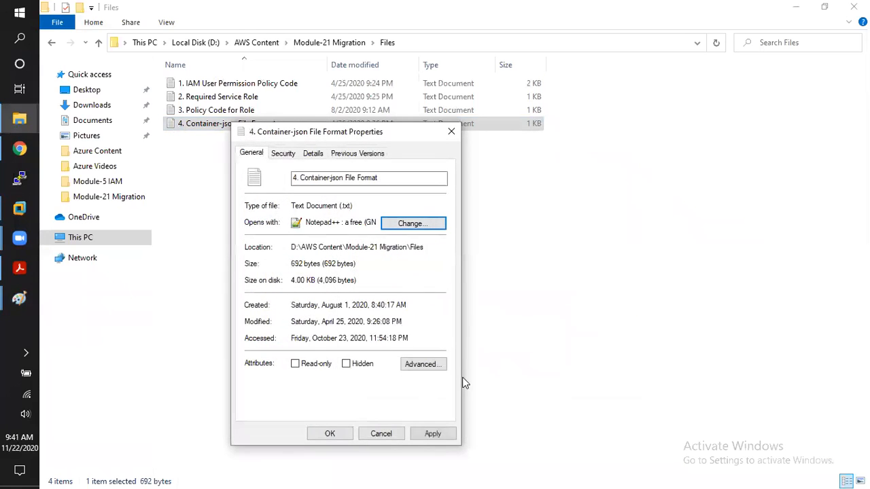
left_click(438, 437)
left_click(331, 434)
left_click_drag(231, 157, 221, 88)
double_click(244, 110)
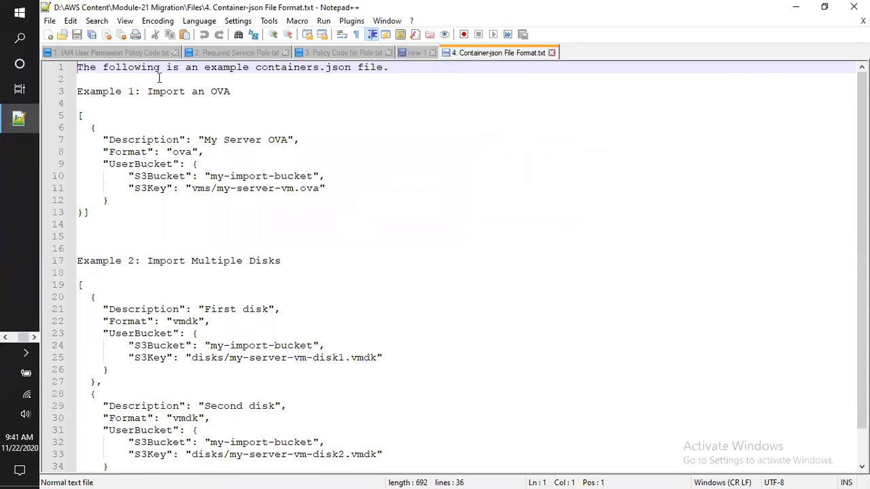
Step: Review the IAM user permission policy code and the required service role code in their text files
left_click(139, 57)
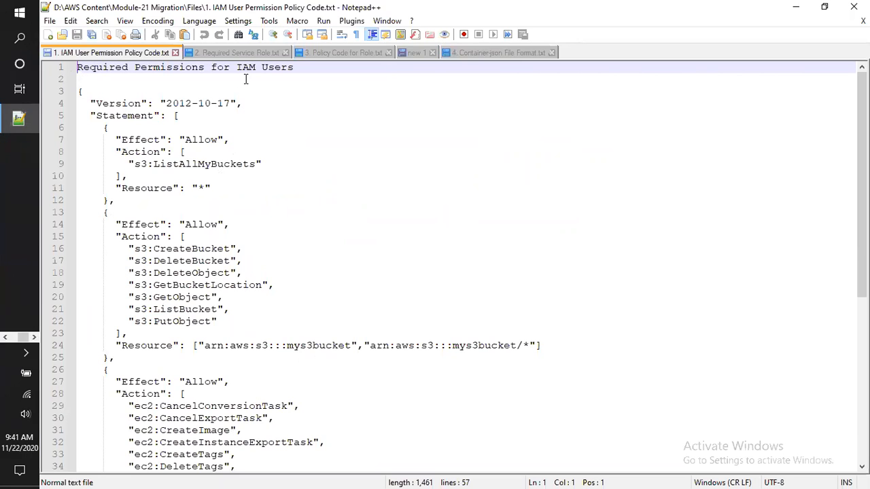
left_click_drag(240, 71, 297, 73)
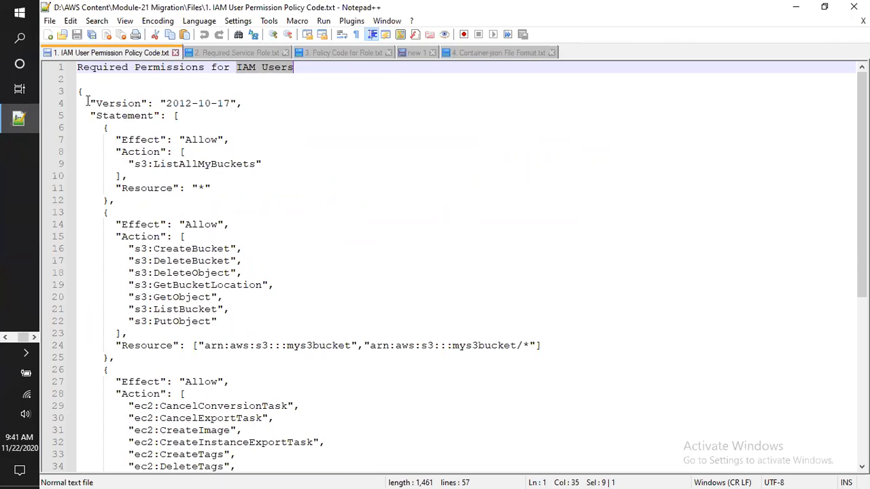
left_click_drag(81, 90, 248, 306)
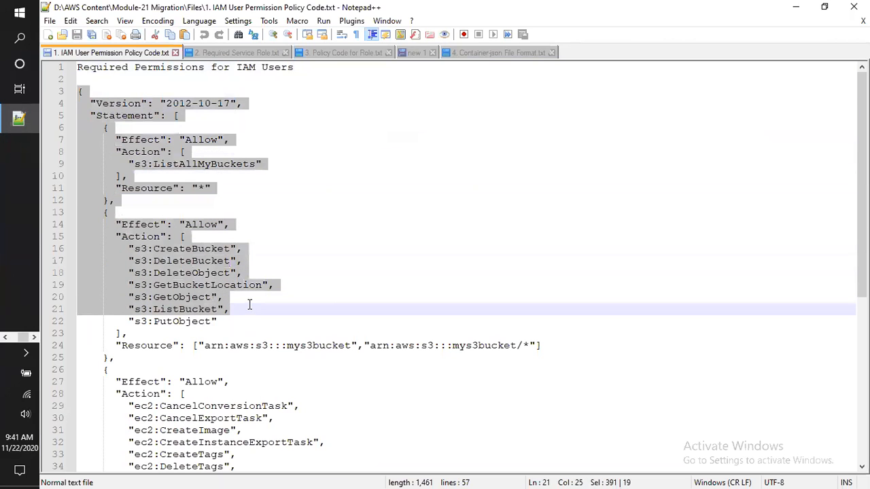
left_click(235, 52)
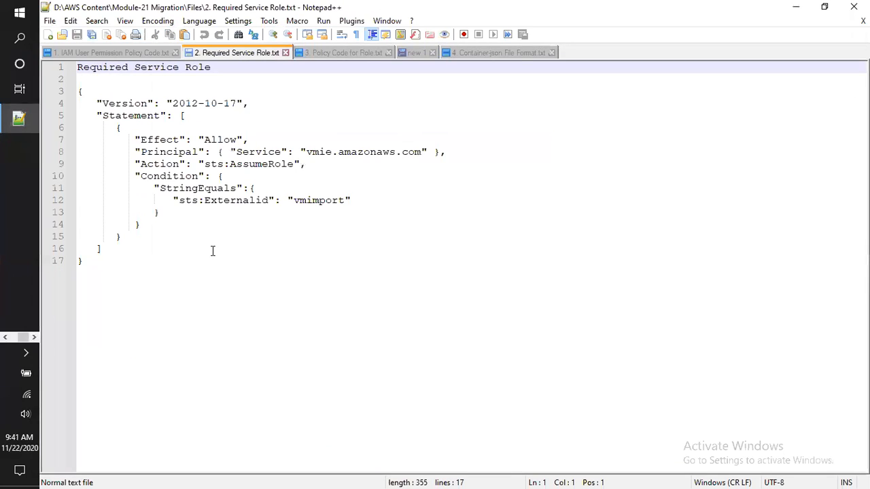
left_click_drag(121, 280, 67, 93)
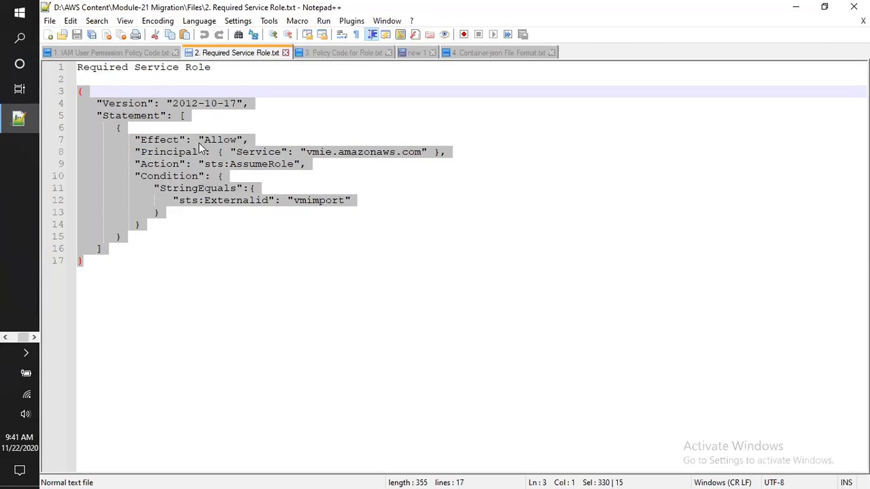
Step: Review the policy code for the role and the OVA and multiple-disk examples in the container JSON format file
left_click(329, 53)
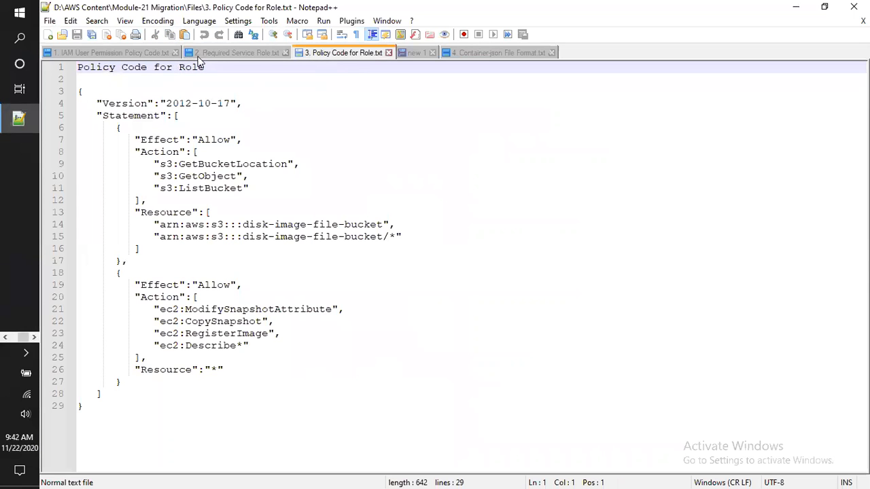
left_click_drag(79, 93, 170, 406)
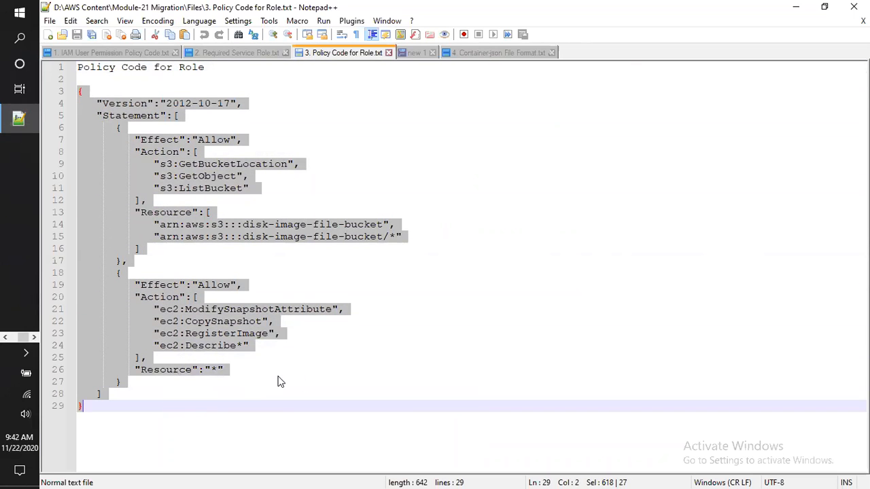
left_click(455, 54)
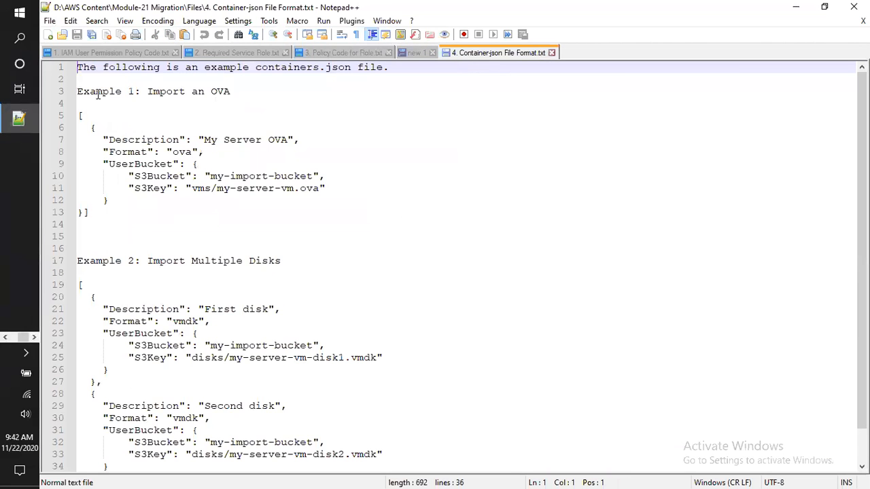
left_click_drag(77, 91, 244, 383)
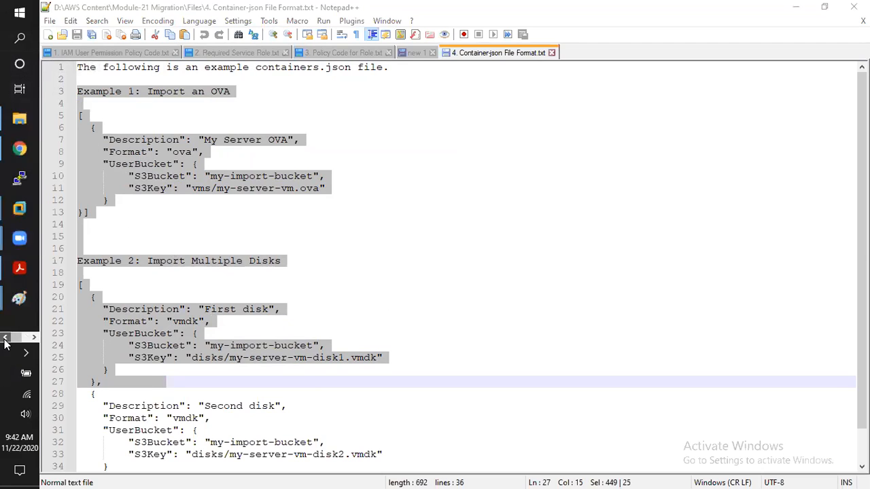
Step: Switch to Chrome, go to Google and search for "vm import export aws"
left_click(19, 148)
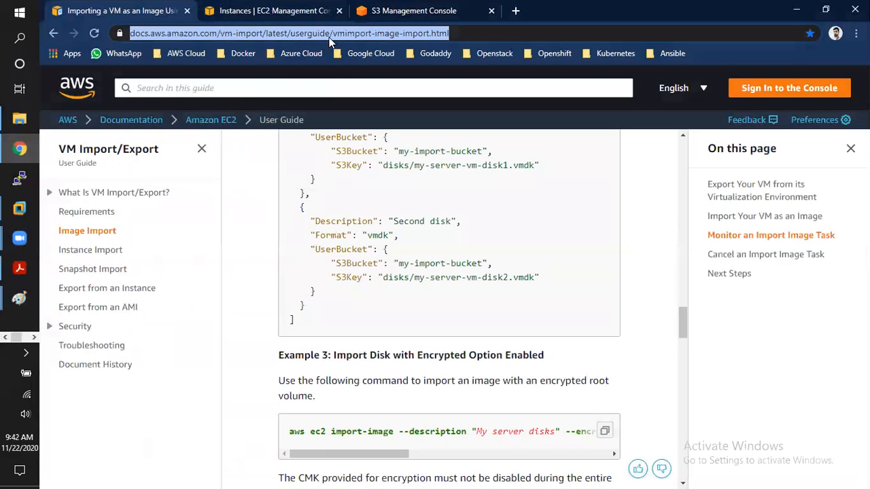
type("go")
key("Return")
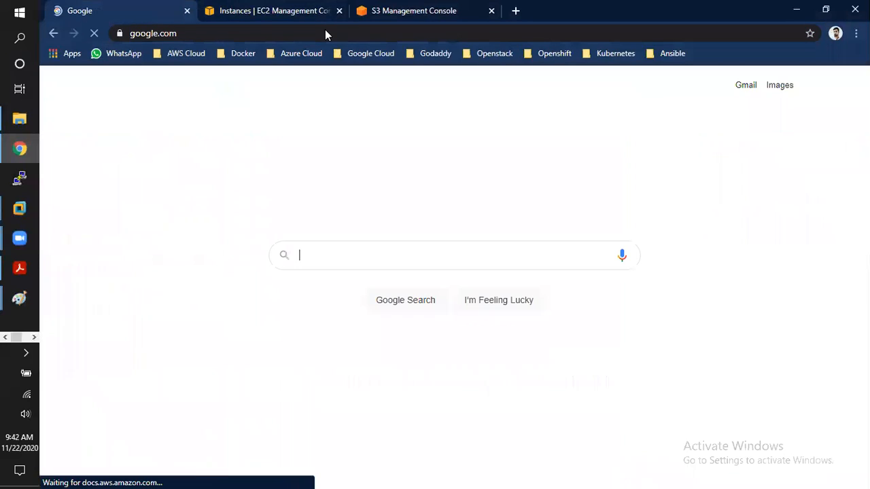
type("vm")
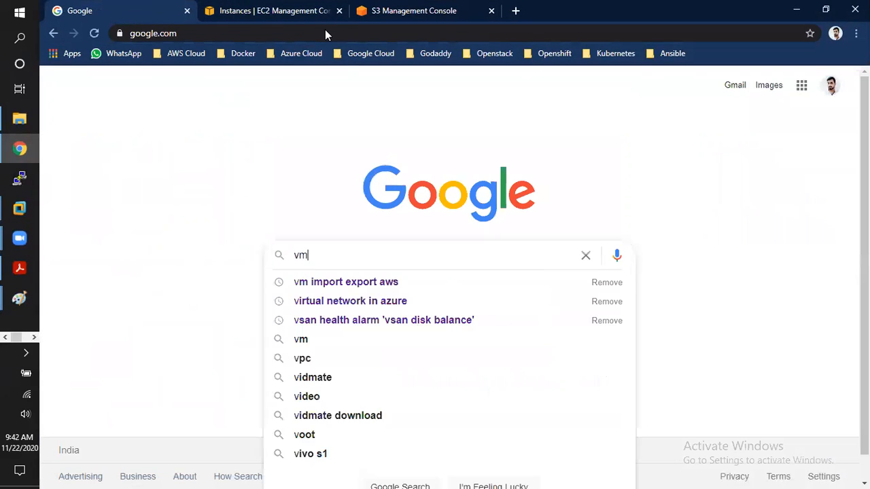
key("Down")
key("Return")
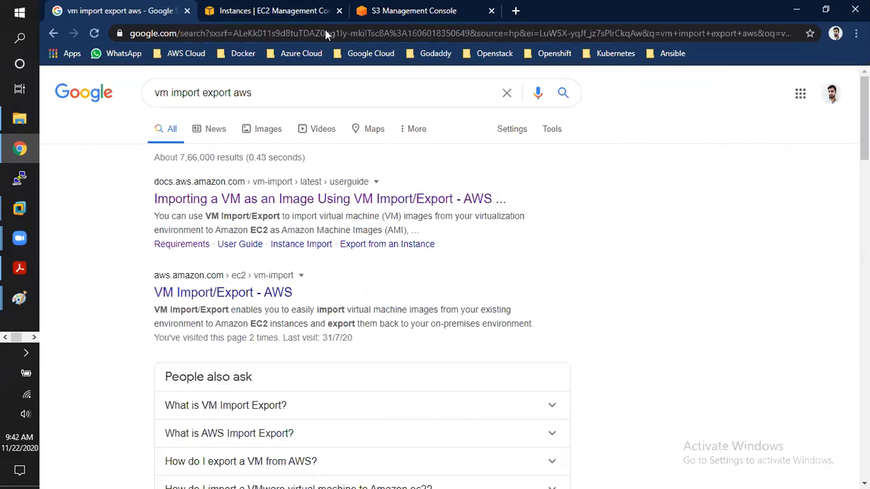
Step: Open the "VM Import/Export Requirements - AWS Documentation" page from the search results
scroll(585, 258, "down", 4)
scroll(587, 276, "down", 1)
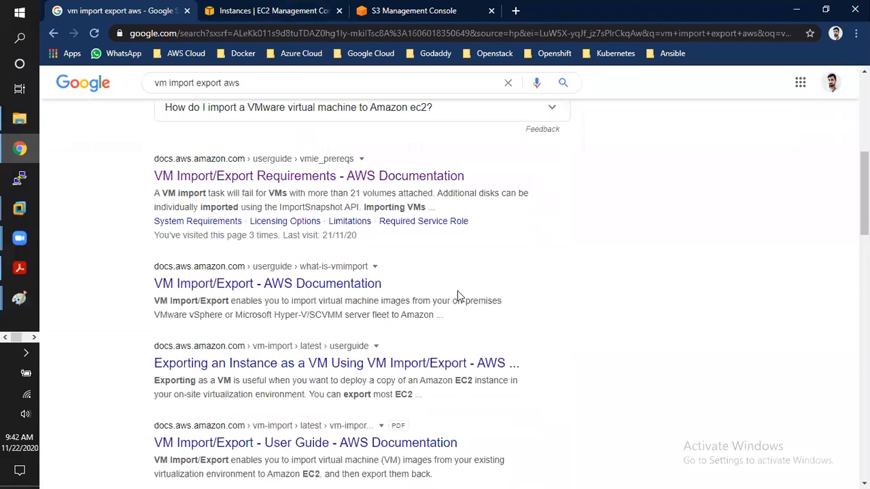
left_click(172, 181)
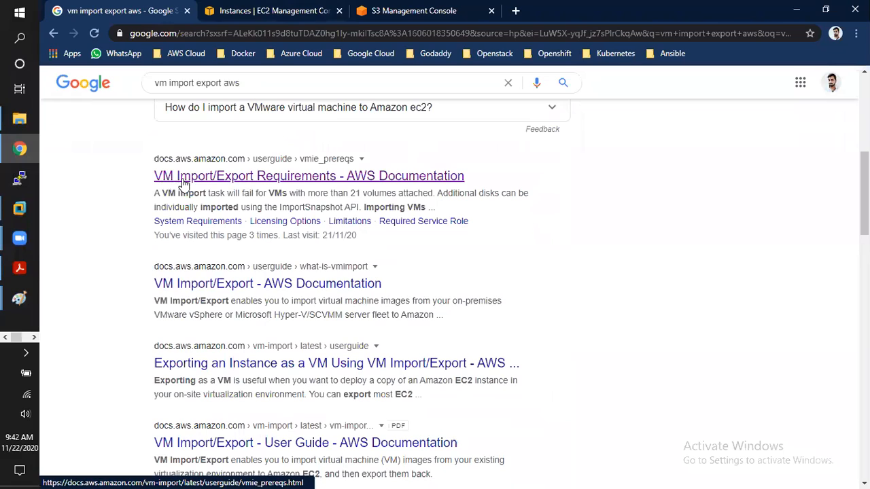
left_click(288, 180)
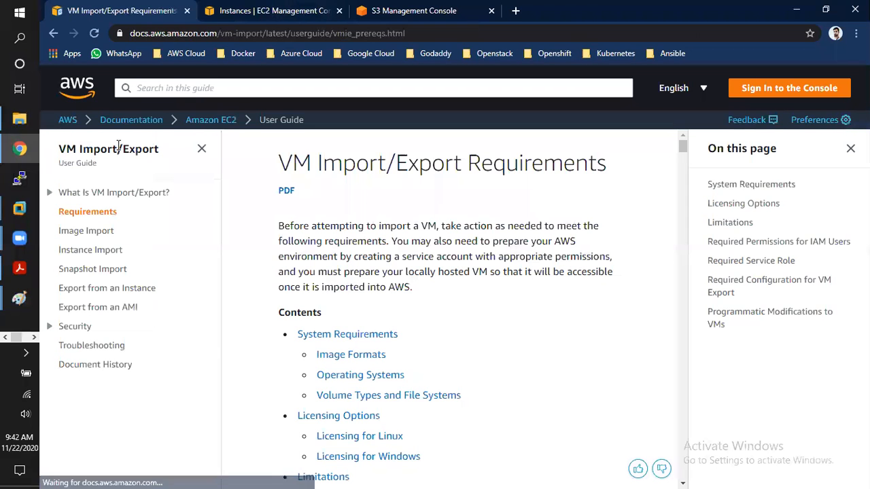
Step: Open the "What Is VM Import/Export?" page of the user guide and read its introduction
left_click(118, 193)
left_click_drag(296, 230, 537, 226)
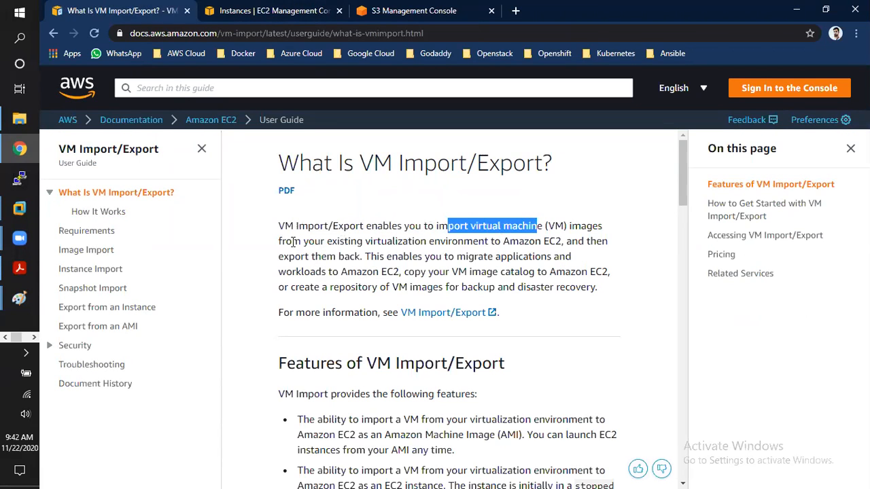
left_click_drag(336, 240, 565, 242)
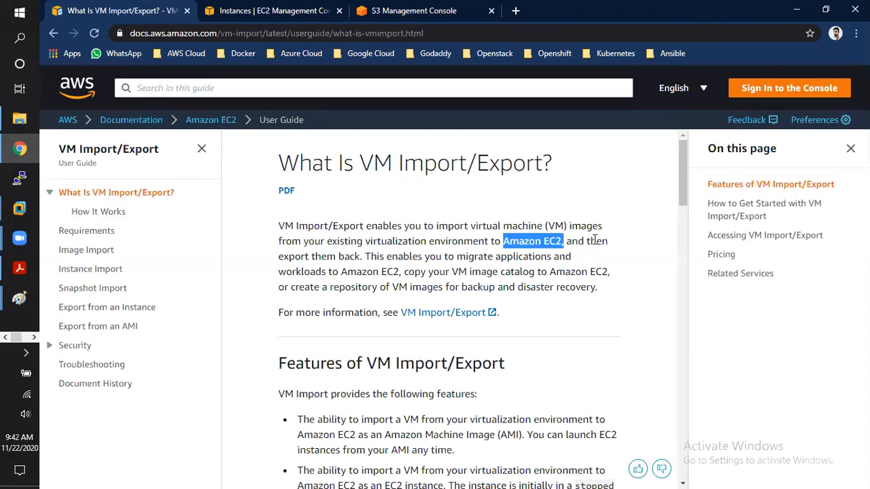
left_click_drag(285, 272, 357, 272)
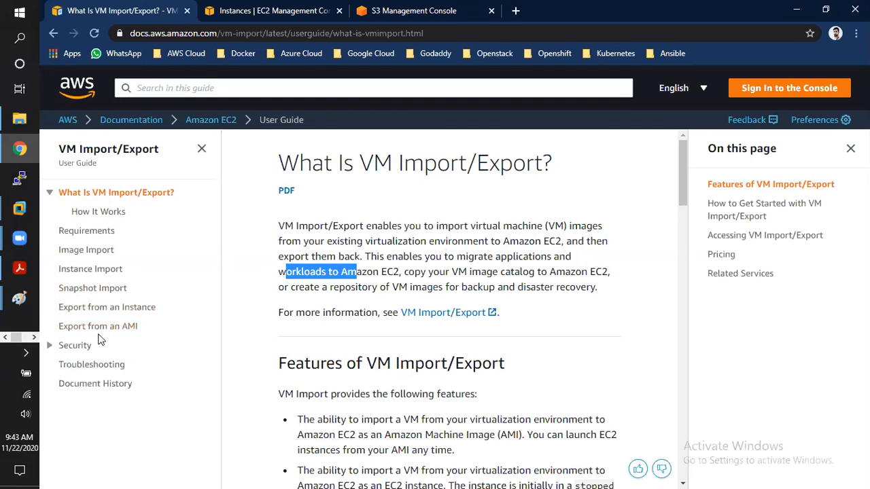
Step: Return to the guide's Requirements page and examine the supported Windows and Linux operating system versions
left_click(82, 237)
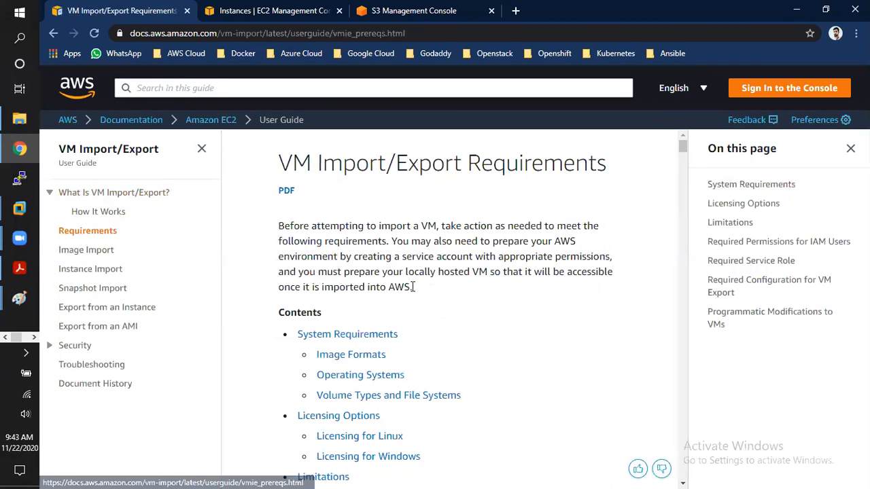
scroll(540, 340, "down", 7)
scroll(538, 346, "down", 12)
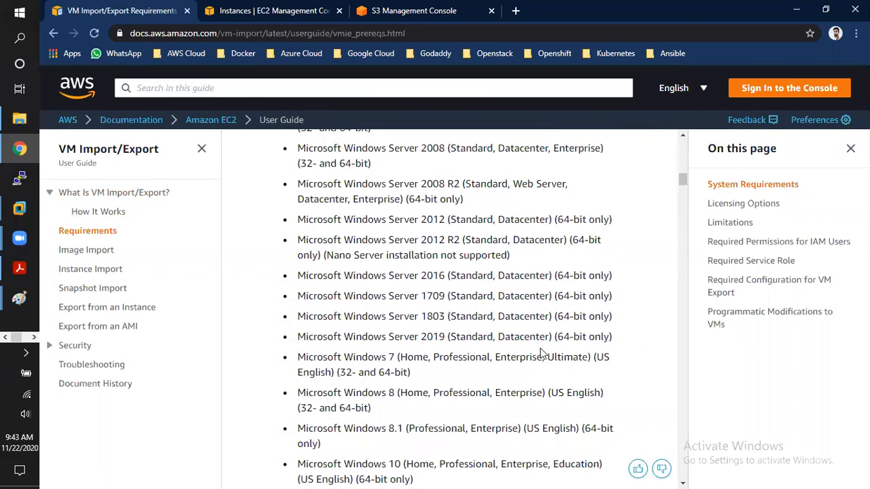
scroll(488, 346, "down", 5)
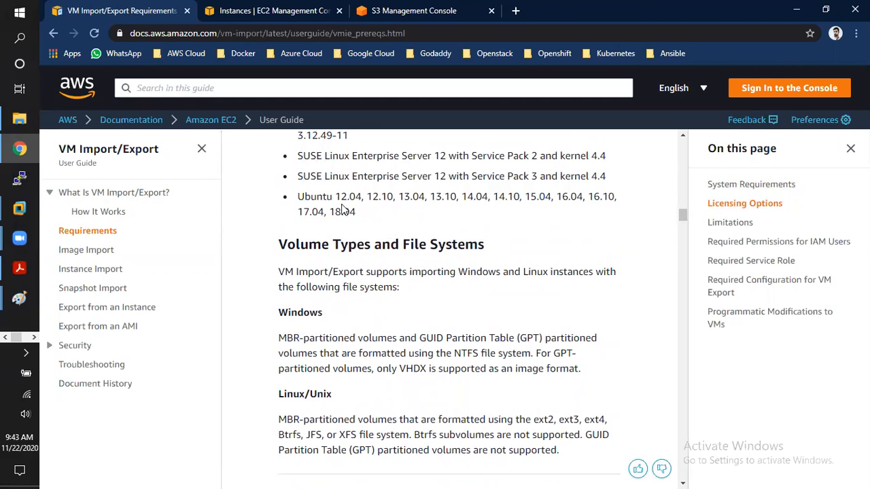
left_click_drag(342, 201, 399, 214)
Step: Find the "Required Permissions for IAM Users" section on the Requirements page and highlight its heading
scroll(389, 288, "down", 15)
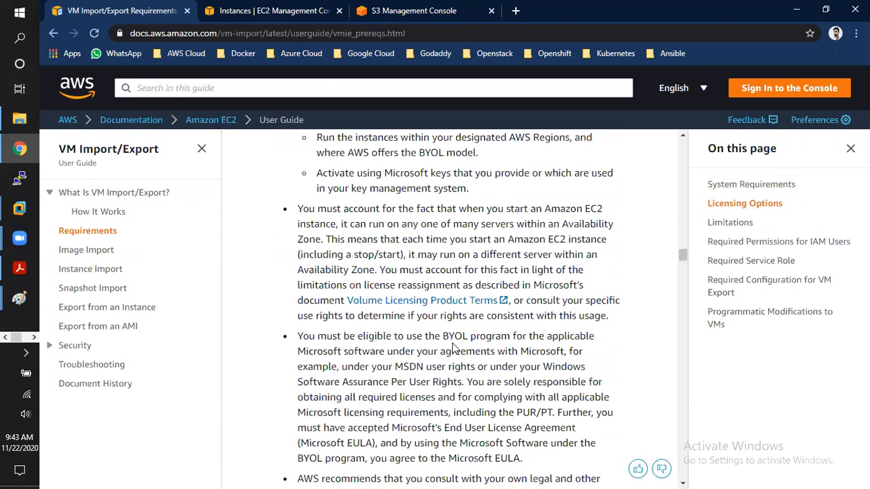
scroll(454, 348, "down", 20)
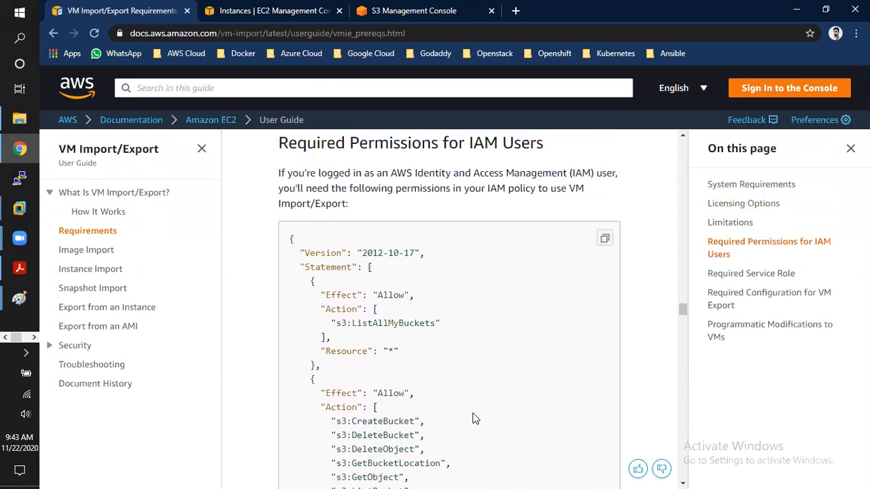
scroll(474, 419, "up", 2)
left_click_drag(279, 270, 528, 264)
left_click(477, 264)
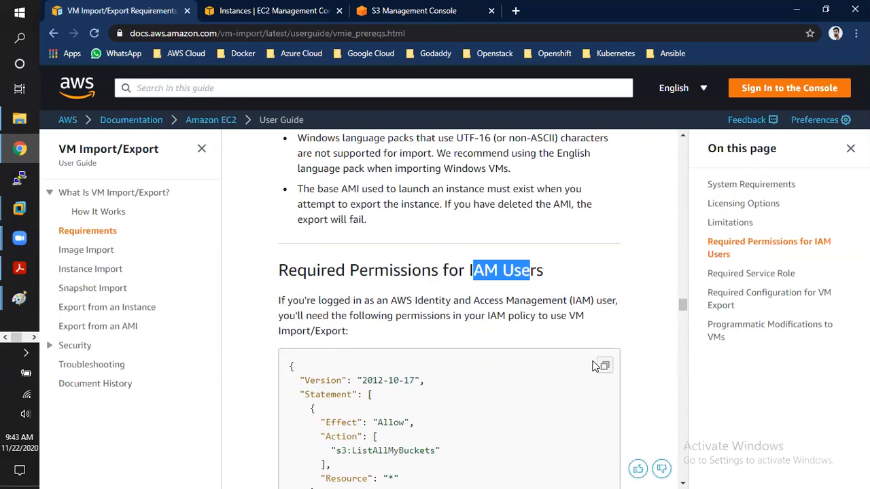
Step: Examine the "Required Service Role" section, including the policies for trust-policy.json and role-policy.json
scroll(578, 357, "down", 10)
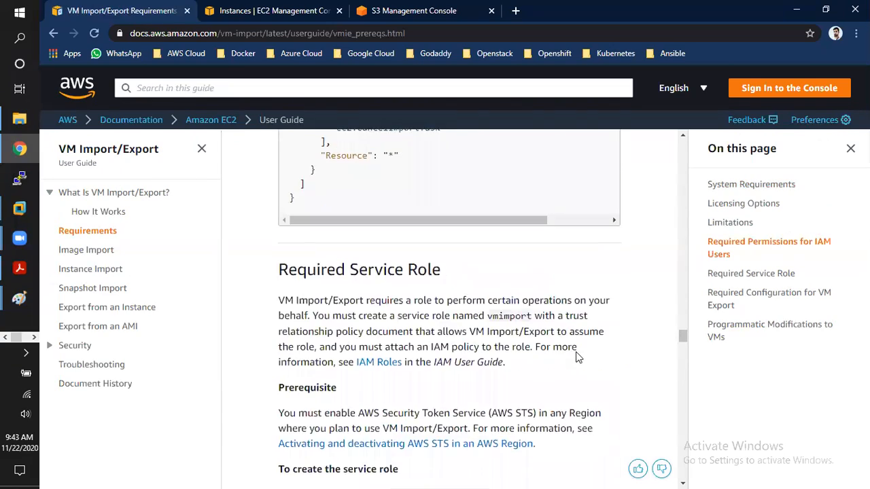
scroll(578, 357, "down", 5)
scroll(575, 355, "up", 5)
left_click_drag(285, 263, 469, 275)
scroll(467, 306, "down", 8)
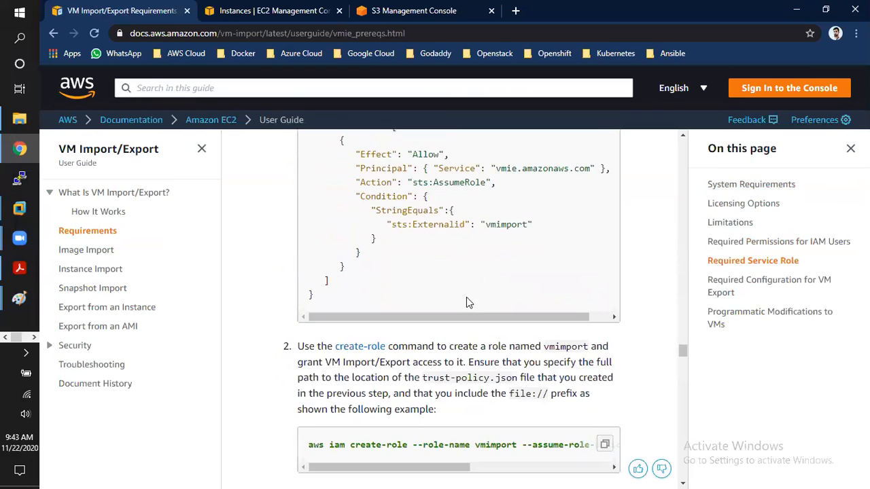
scroll(467, 302, "up", 2)
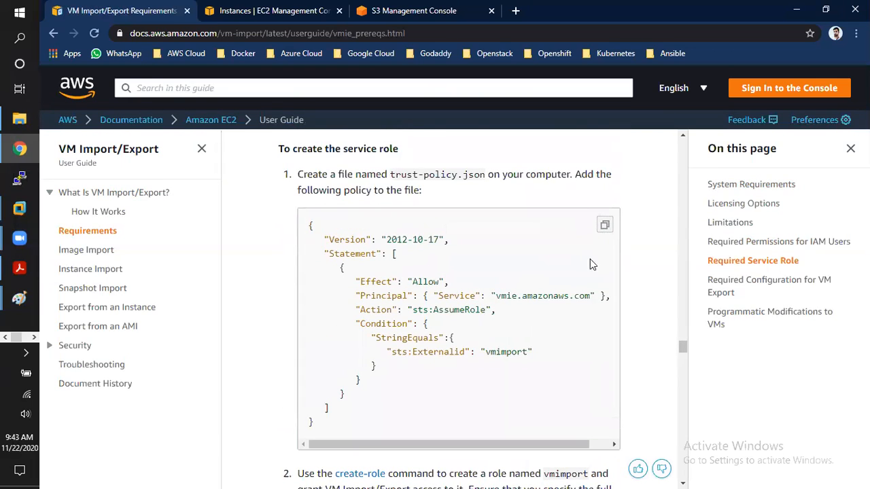
scroll(536, 299, "down", 9)
scroll(534, 305, "up", 4)
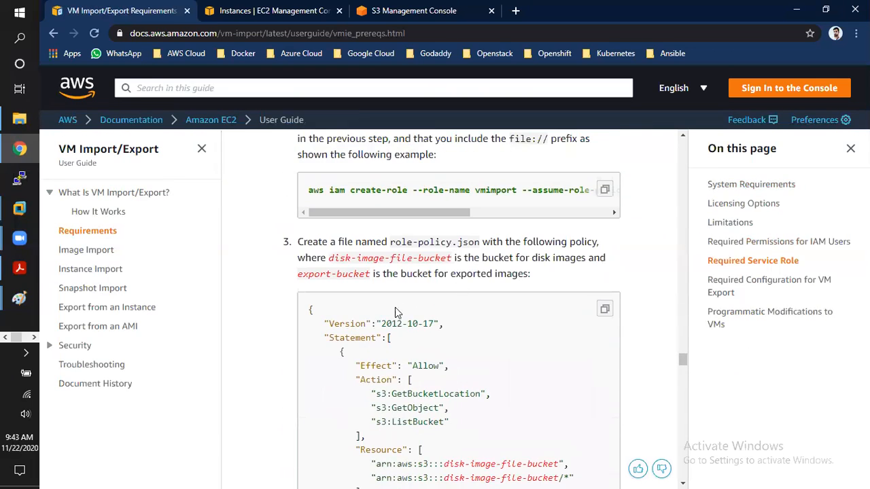
left_click_drag(309, 310, 428, 435)
scroll(445, 375, "down", 10)
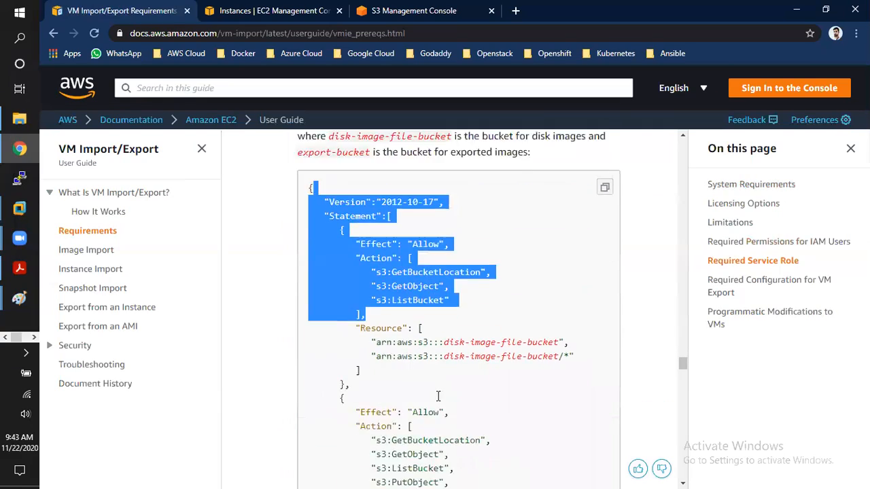
Step: Skim the remaining Requirements sections on VM export configuration and programmatic modifications, and continue to the guide's Image Import page
scroll(455, 370, "down", 15)
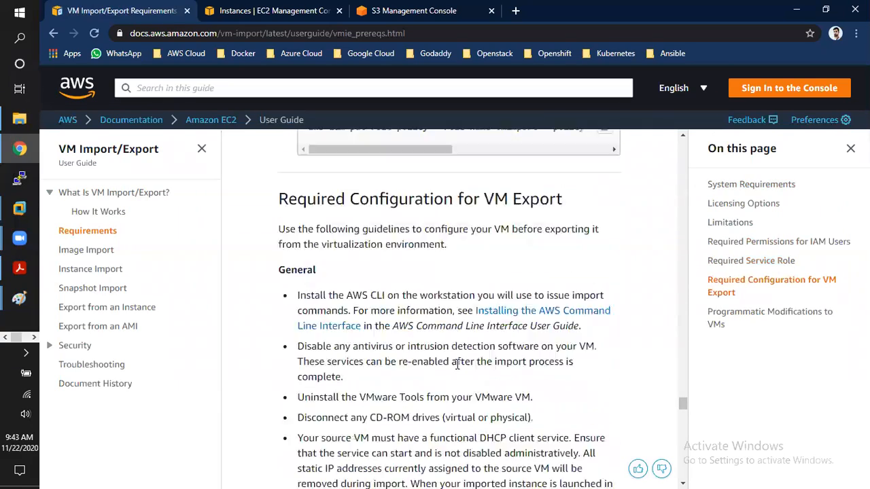
scroll(462, 360, "down", 15)
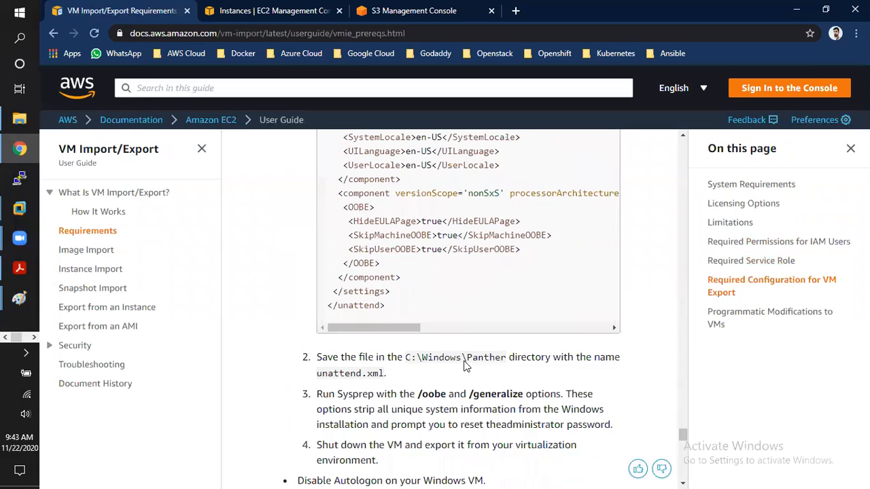
scroll(464, 358, "down", 15)
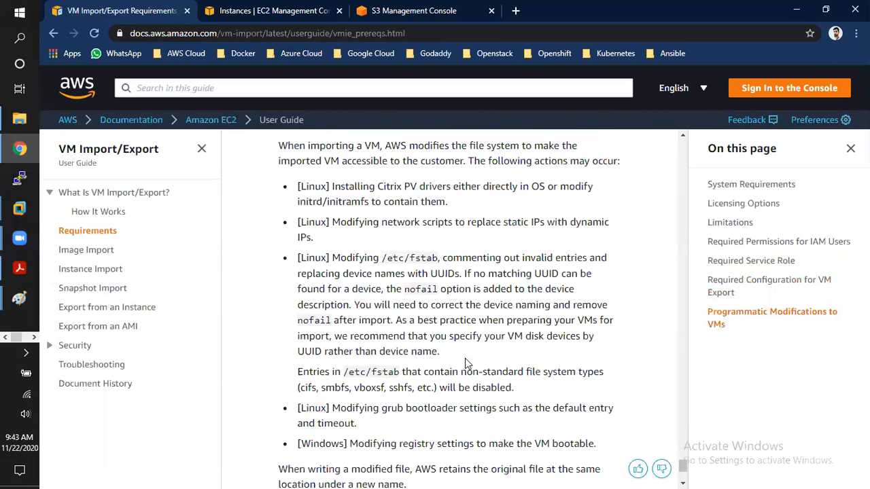
left_click(547, 372)
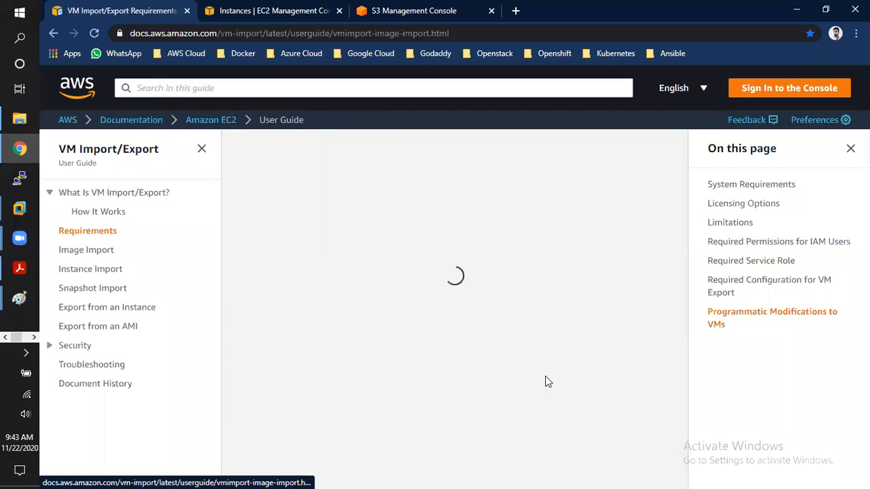
Step: Find the example containers.json file for importing an OVA on the Image Import page and highlight its whole code block
scroll(256, 205, "down", 15)
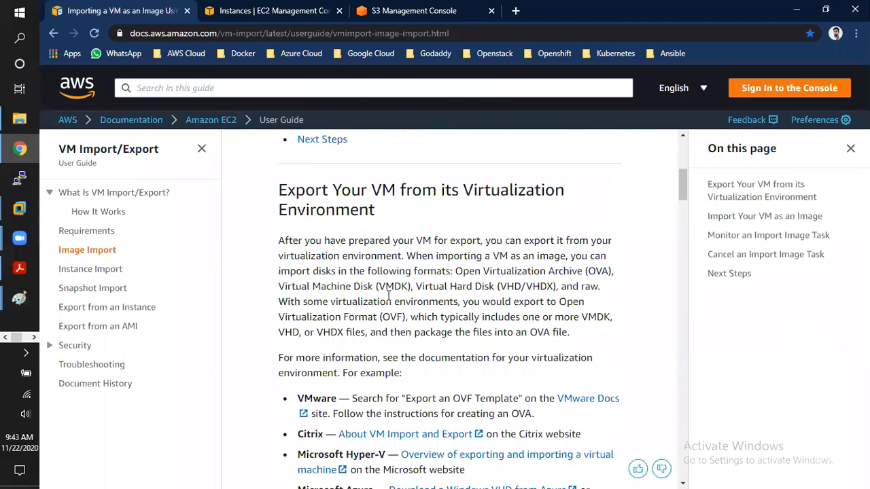
scroll(409, 310, "down", 1)
scroll(409, 311, "up", 1)
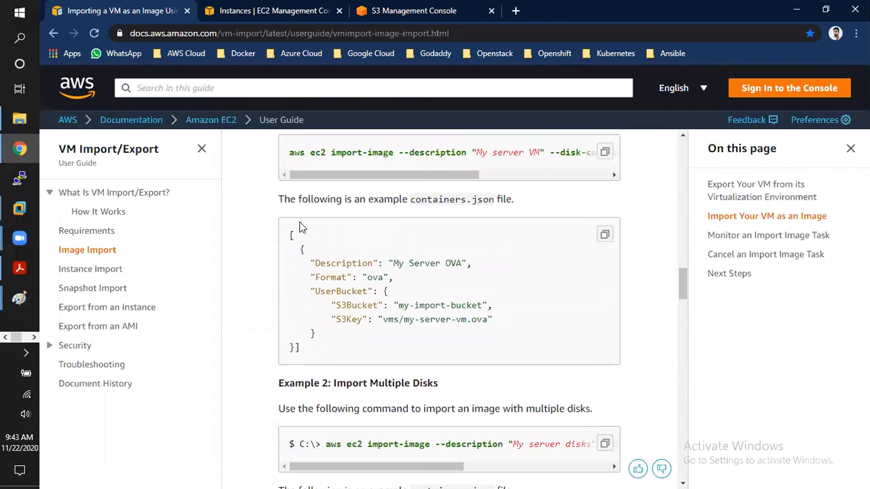
left_click_drag(290, 235, 365, 352)
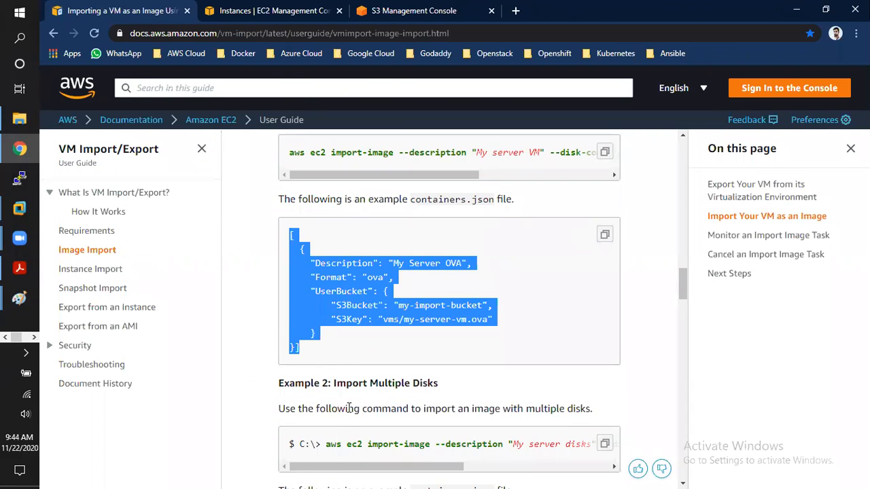
Step: Switch to Notepad++ to view the container JSON examples, and bring up the Centos-7 virtual machine in VMware Workstation
left_click(35, 338)
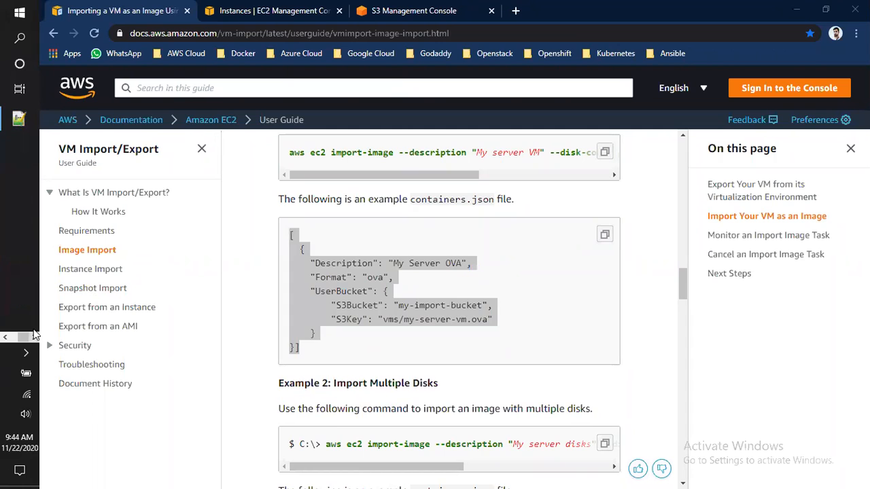
left_click(19, 128)
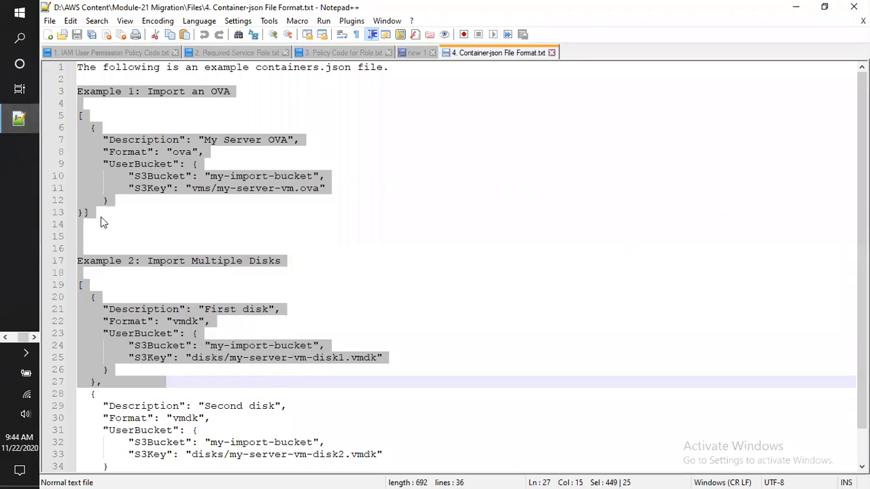
left_click(7, 337)
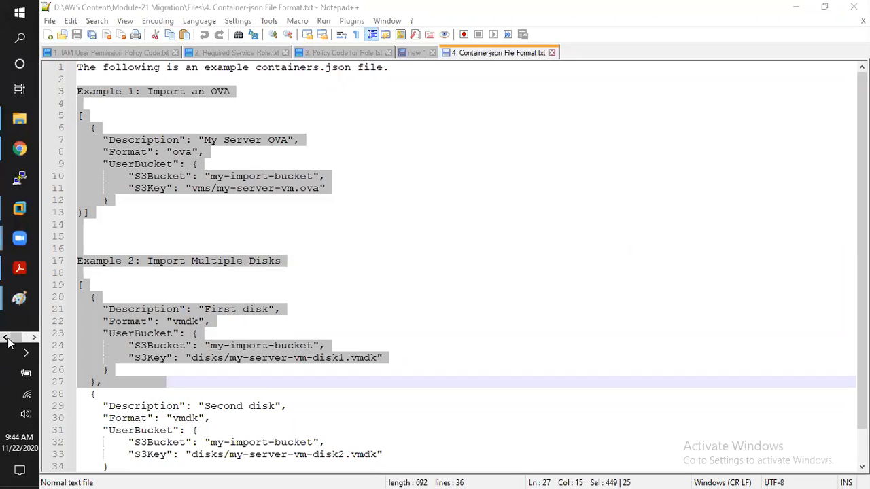
mouse_move(21, 211)
left_click(75, 224)
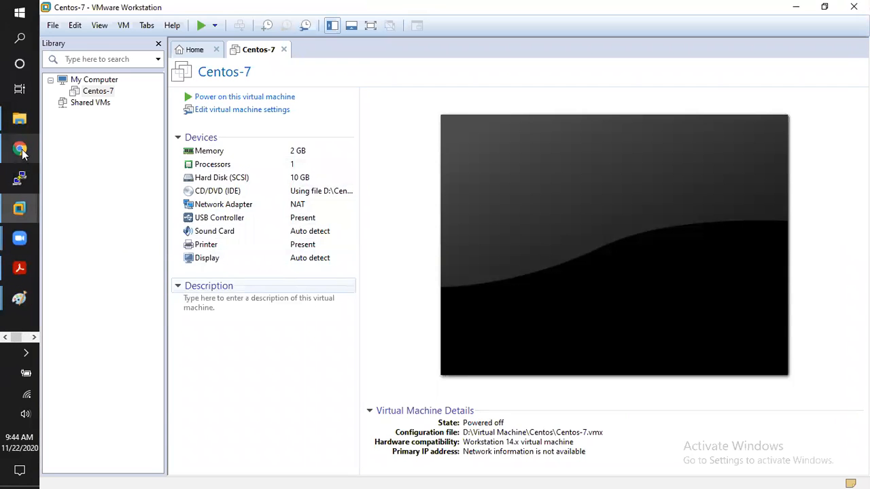
Step: Switch to File Explorer, open Local Disk (D:) and widen the Type column to fit the full file types
left_click(19, 119)
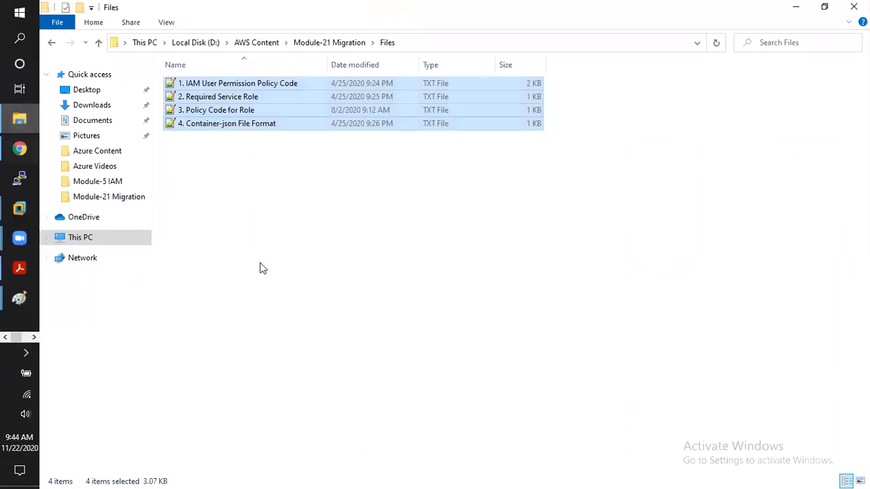
left_click(104, 238)
double_click(403, 198)
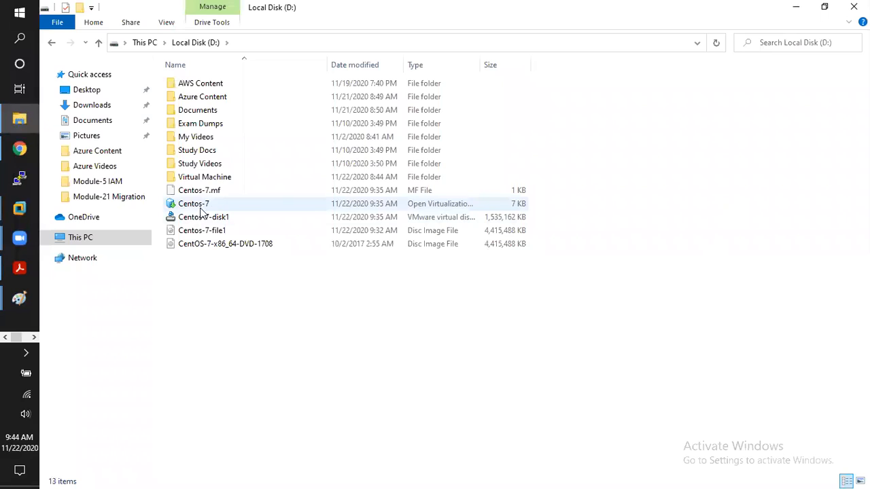
double_click(481, 61)
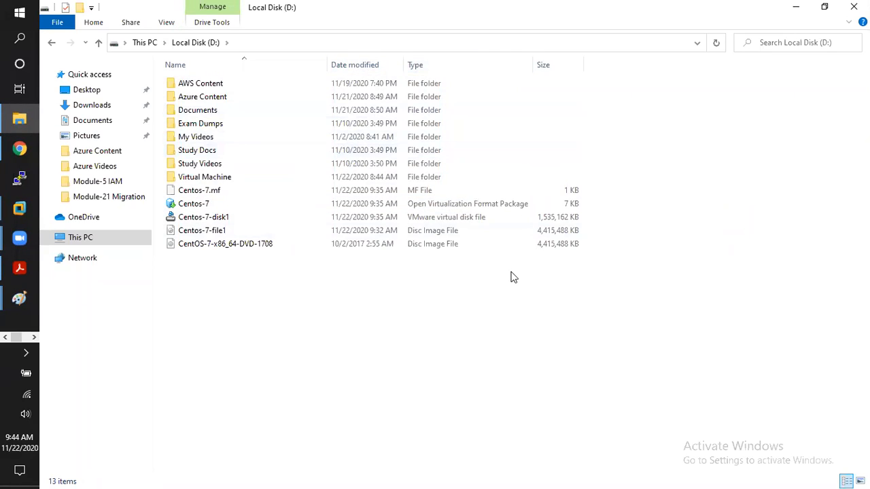
Step: Examine the exported Centos-7 package, disc image and virtual disk files, and leave Centos-7-disk1 selected
left_click(455, 225)
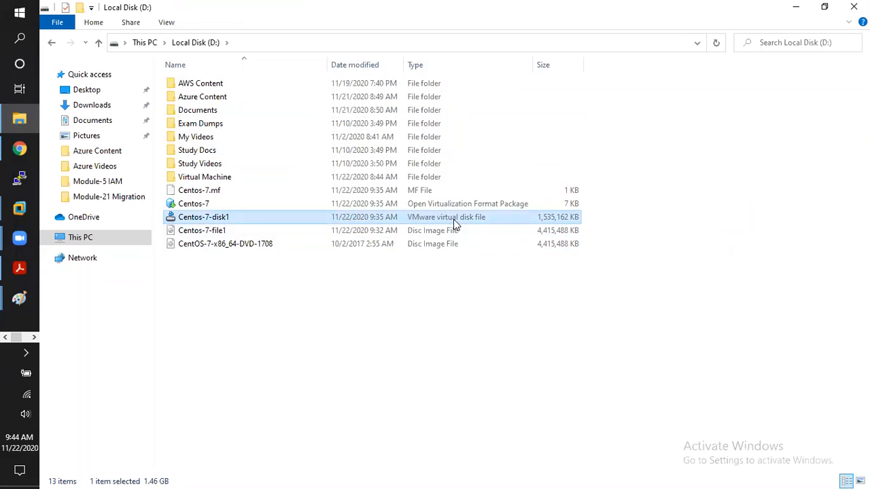
left_click(453, 206)
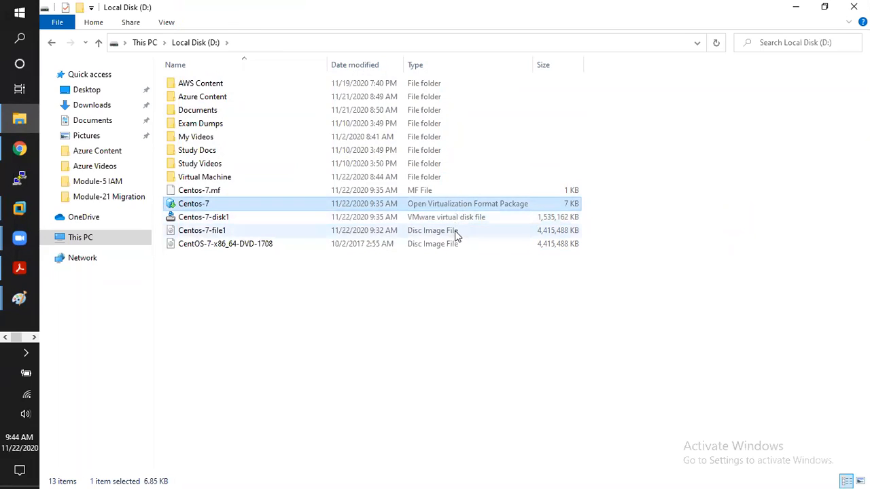
left_click(454, 230)
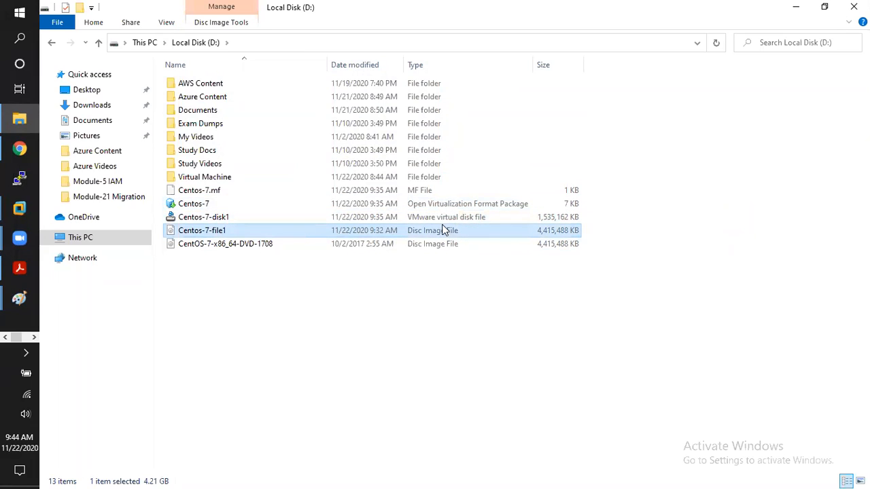
left_click(443, 219)
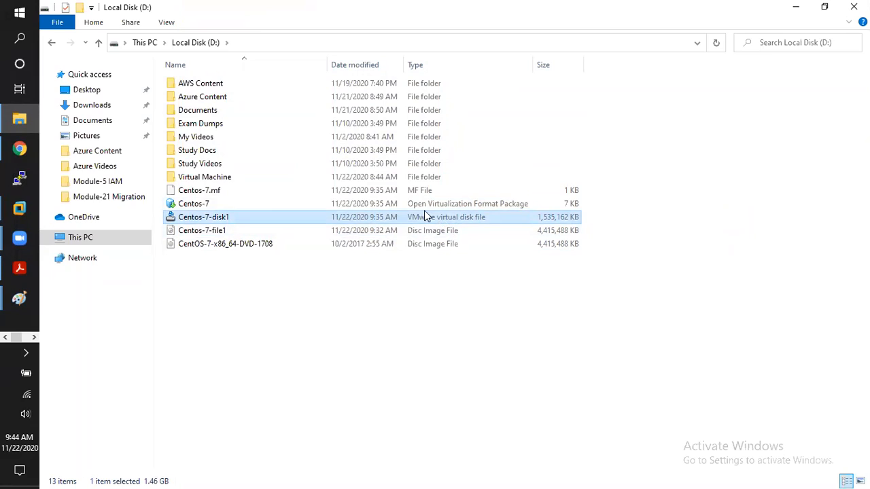
left_click(422, 206)
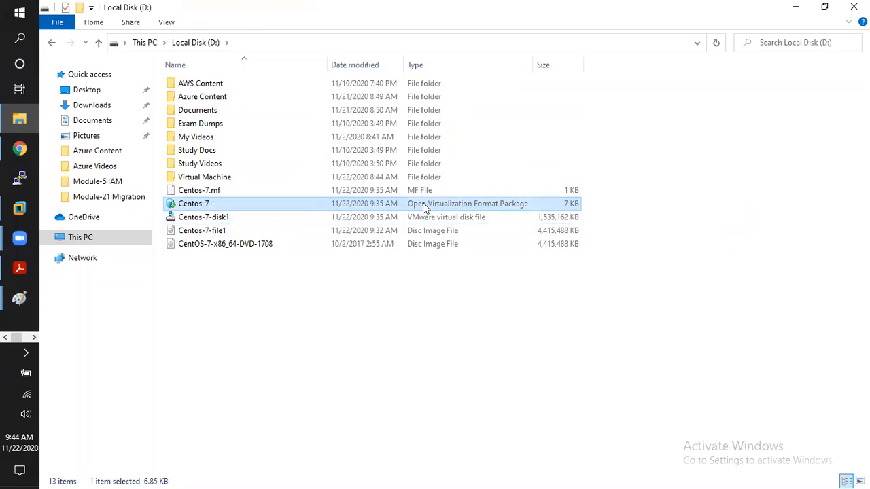
left_click(434, 213)
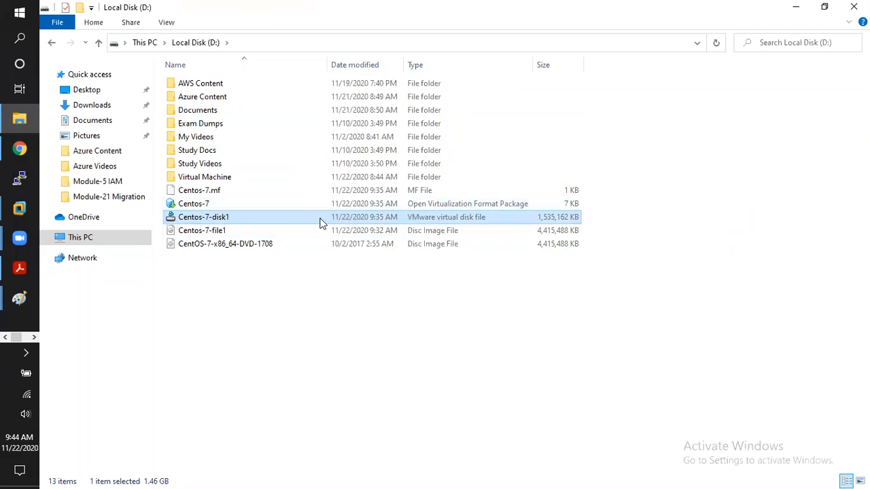
Step: Compare the objects in the centos-migration bucket in Chrome's S3 console with the Centos-7-disk1 file in File Explorer
left_click(19, 149)
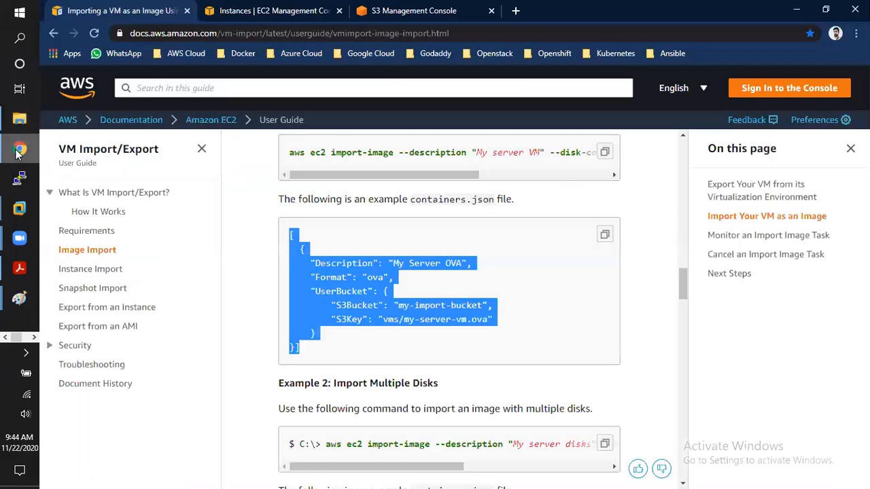
left_click(258, 10)
left_click(378, 7)
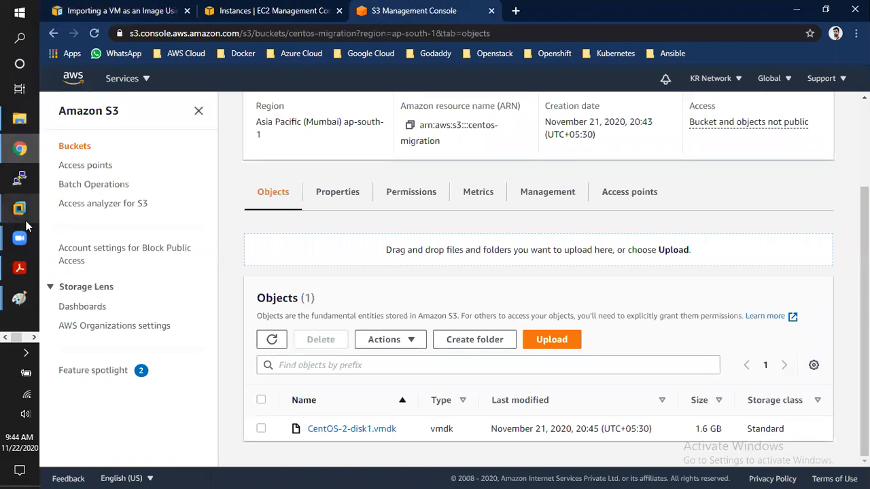
left_click(19, 118)
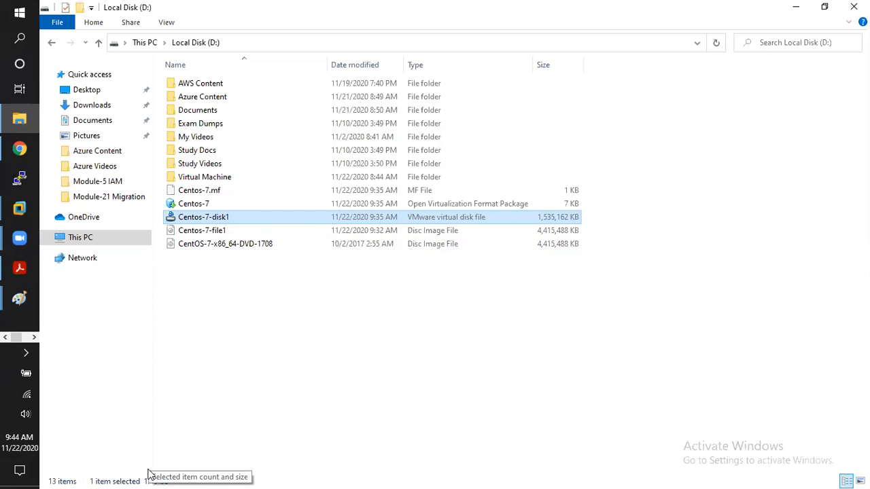
left_click(21, 150)
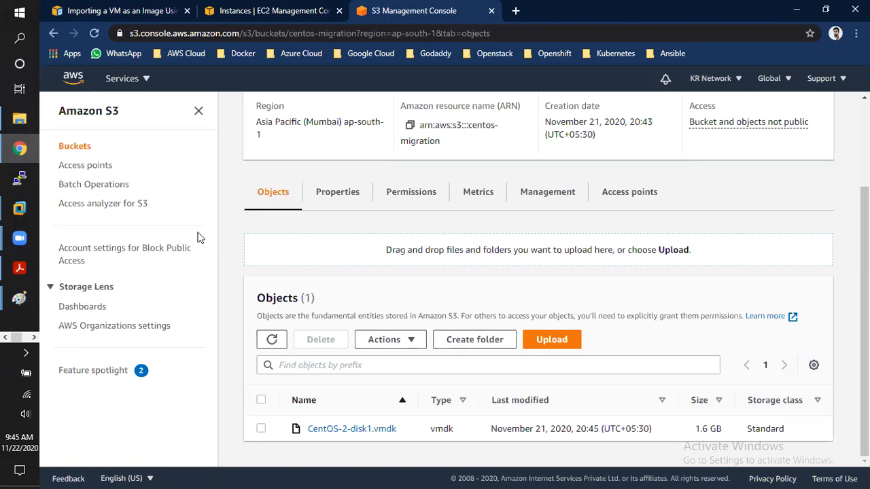
Step: Return to the list of S3 buckets and check the region of the centos-migration bucket
left_click(77, 147)
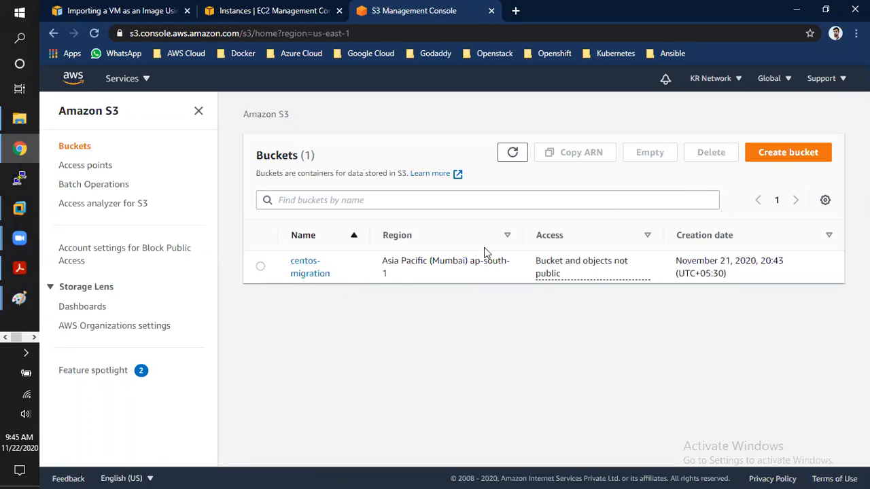
left_click_drag(385, 262, 406, 274)
left_click(438, 306)
Step: Start a new S3 bucket named migration-bucket in the Asia Pacific (Mumbai) ap-south-1 region
left_click(760, 158)
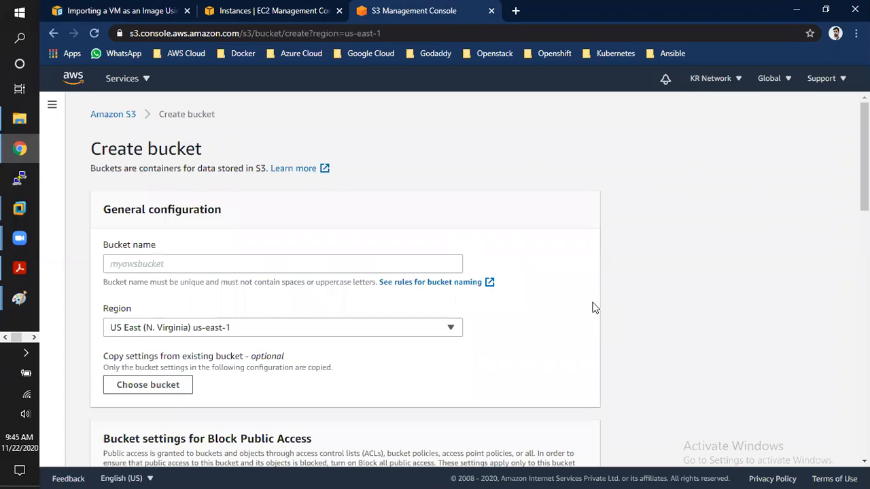
left_click(343, 264)
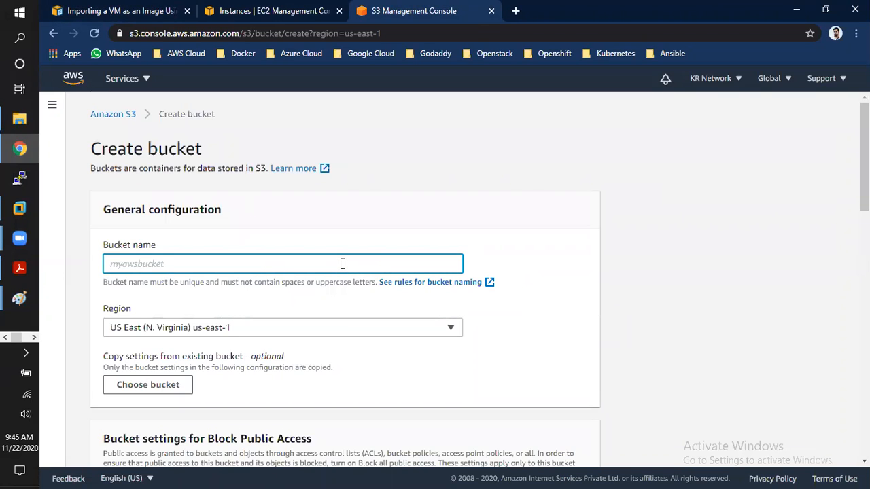
type("mi")
type("gration-bucket")
left_click(386, 329)
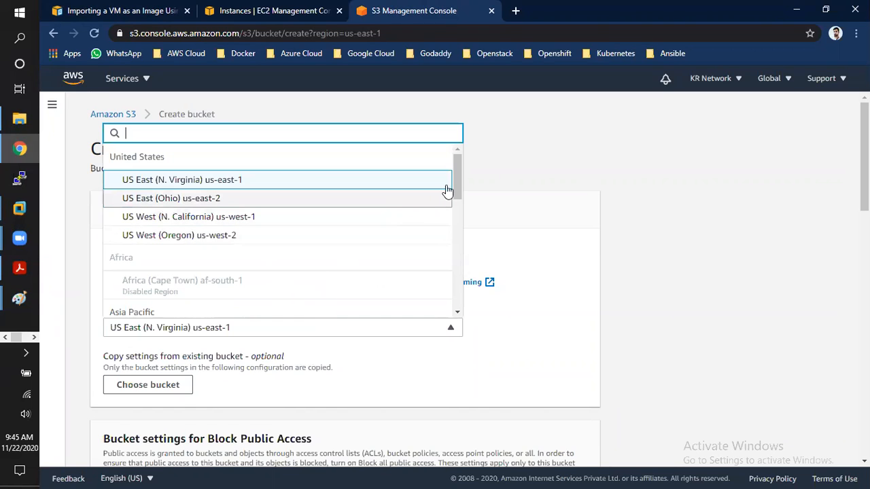
left_click_drag(456, 182, 459, 229)
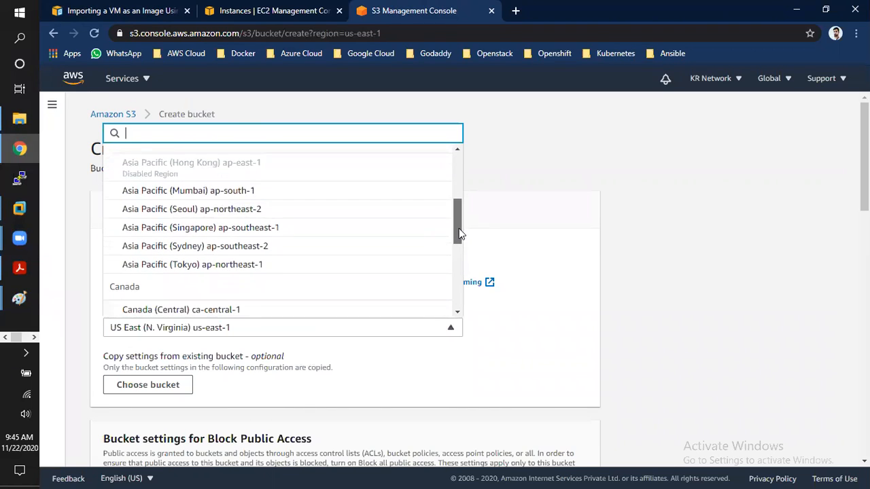
left_click(252, 175)
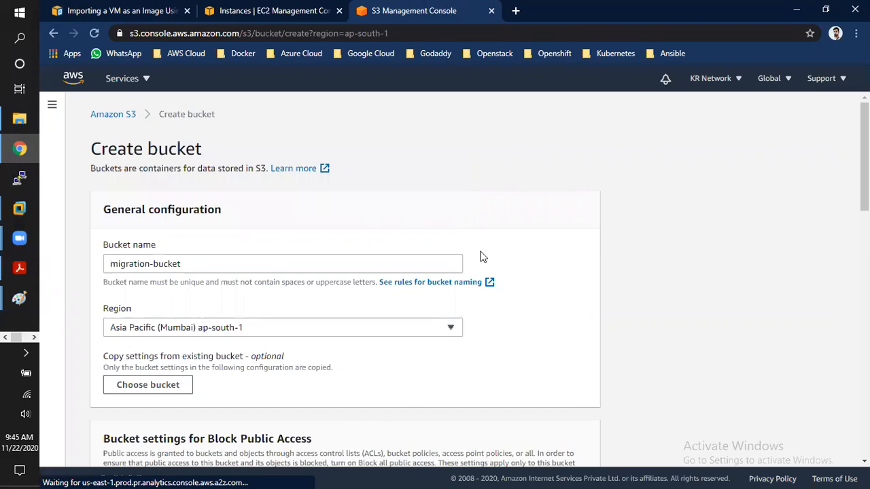
Step: Turn off Block all public access for the new bucket and acknowledge that its objects might become public
scroll(555, 292, "down", 3)
scroll(558, 306, "down", 3)
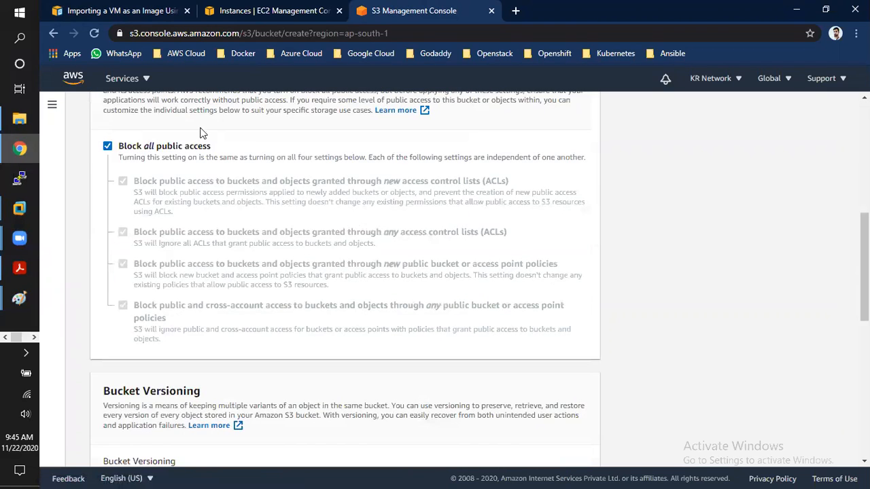
left_click(192, 148)
scroll(135, 371, "down", 2)
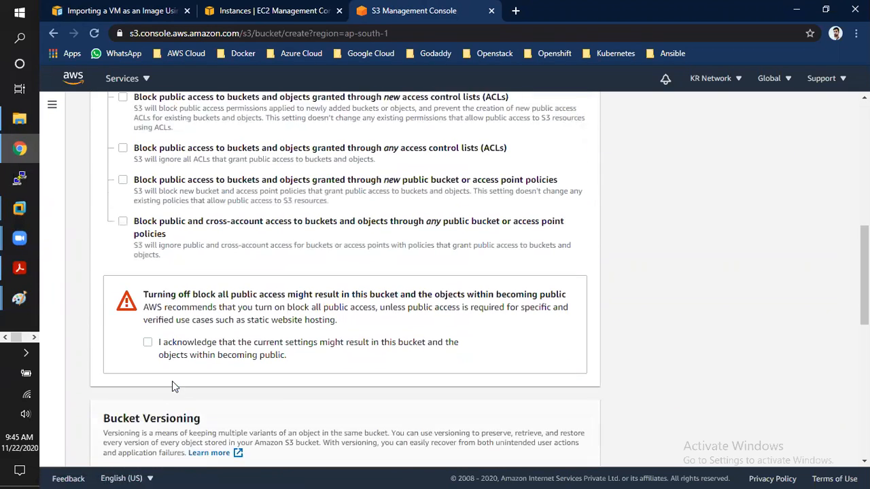
left_click(361, 318)
Step: Change the new bucket's name to krmigration-bucket and create the bucket
scroll(396, 328, "down", 6)
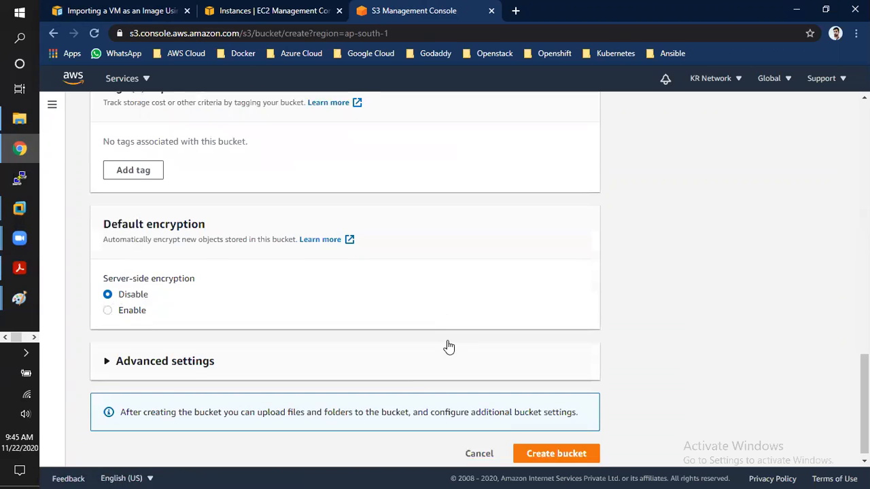
left_click(537, 445)
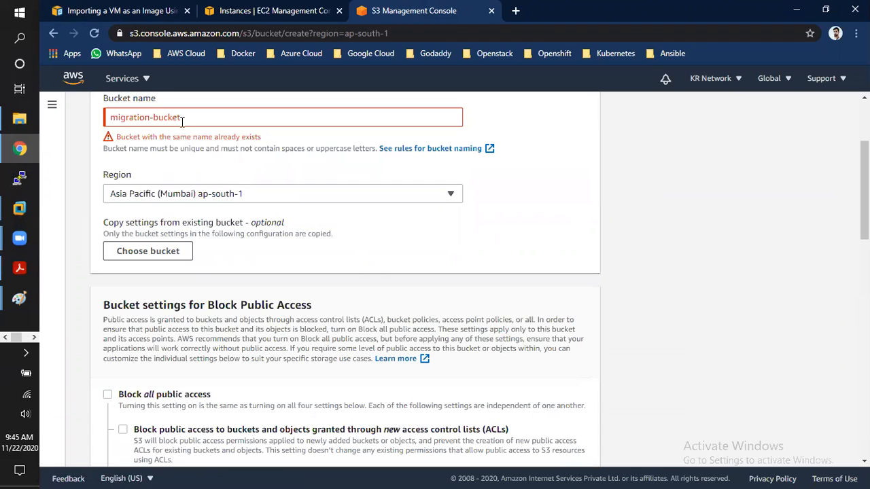
left_click(111, 118)
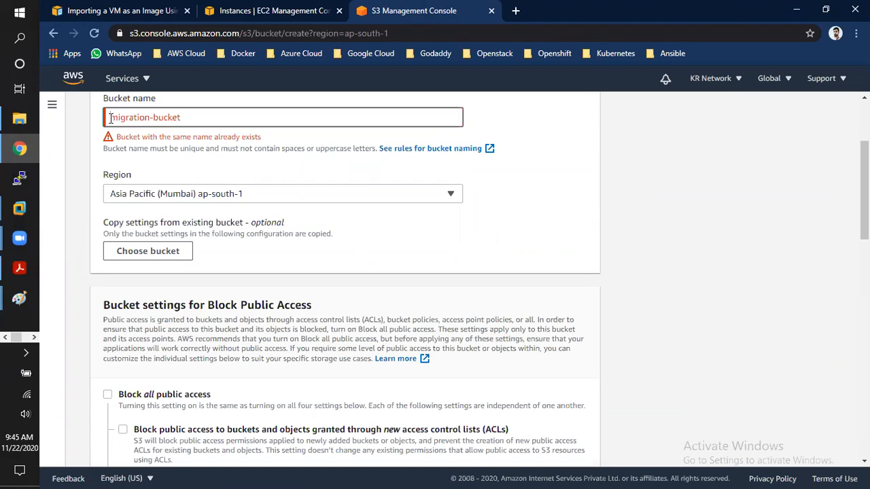
type("kr")
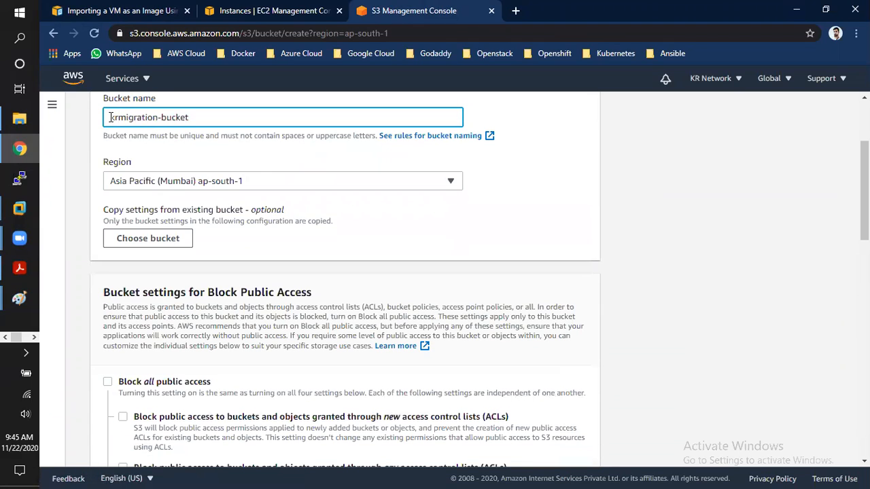
scroll(549, 278, "down", 5)
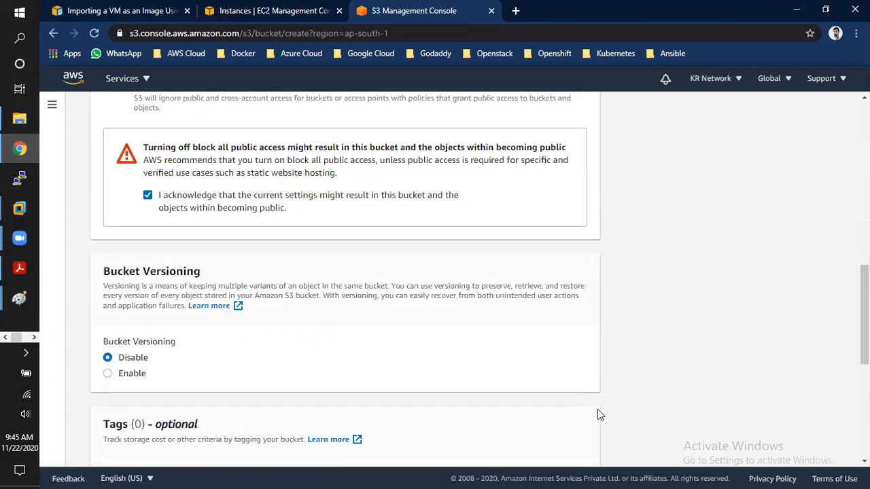
scroll(597, 411, "down", 5)
left_click(576, 450)
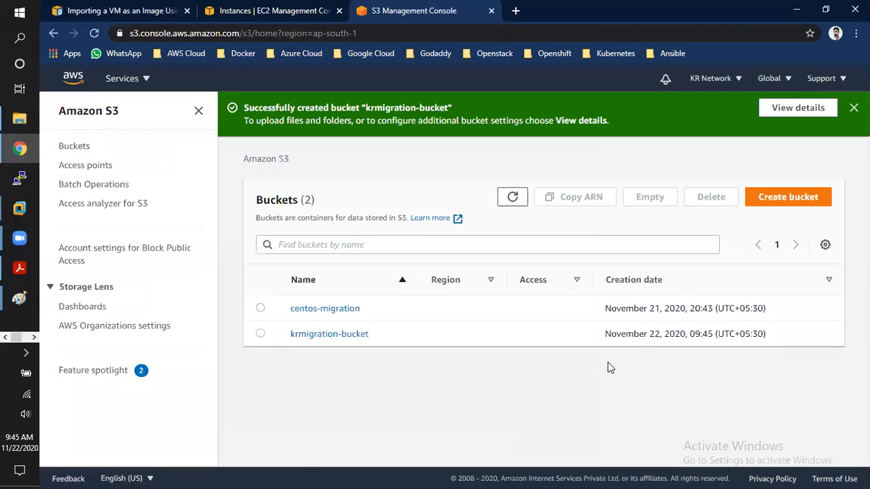
left_click(853, 108)
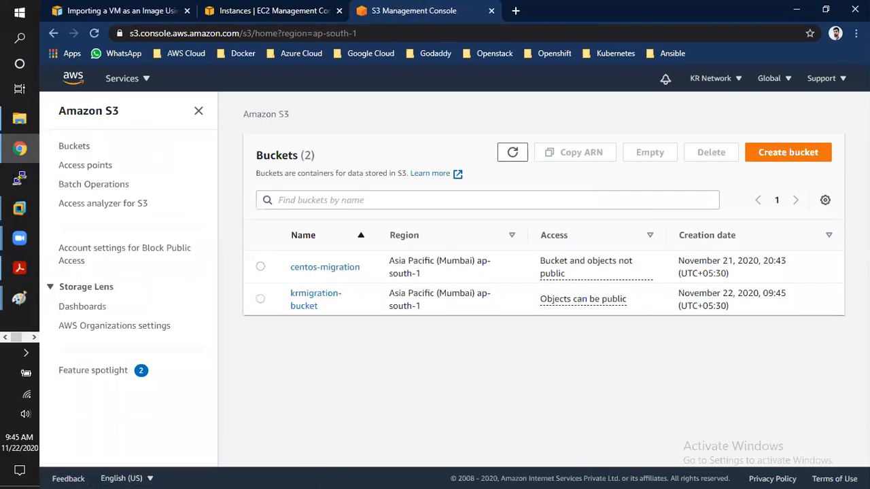
Step: Start moving CentOS-2-disk1.vmdk out of the centos-migration bucket
left_click(316, 268)
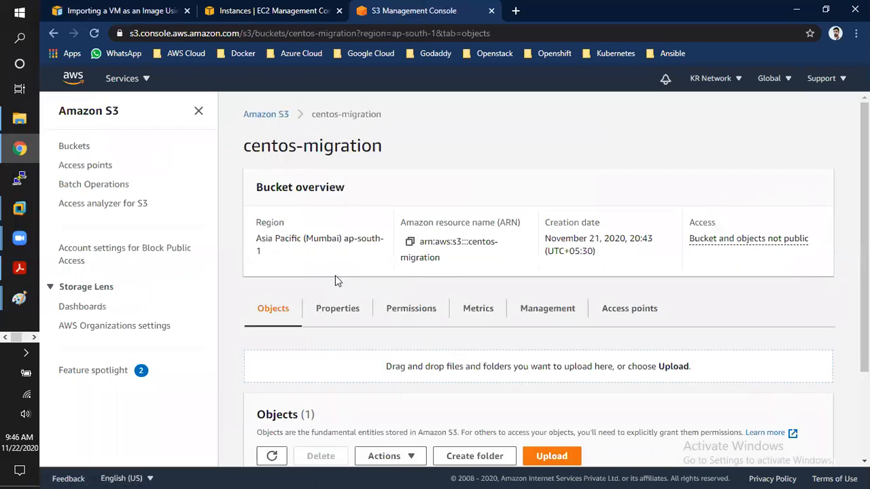
scroll(410, 309, "down", 3)
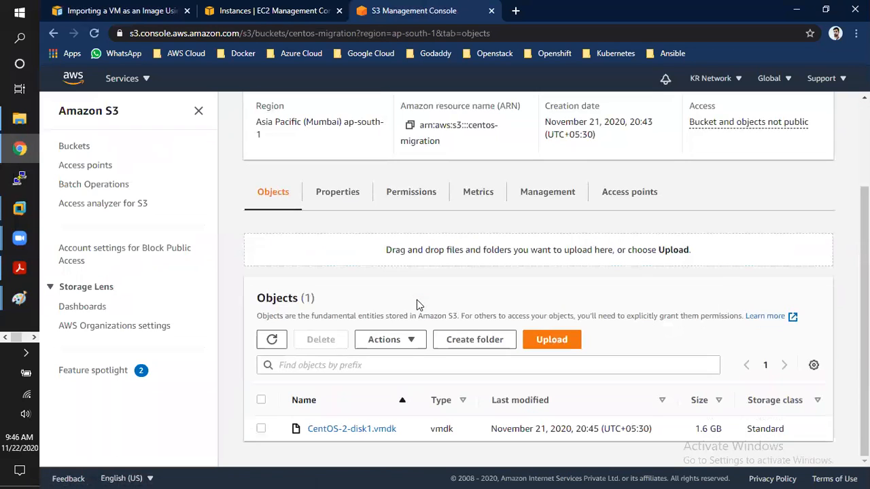
left_click(261, 428)
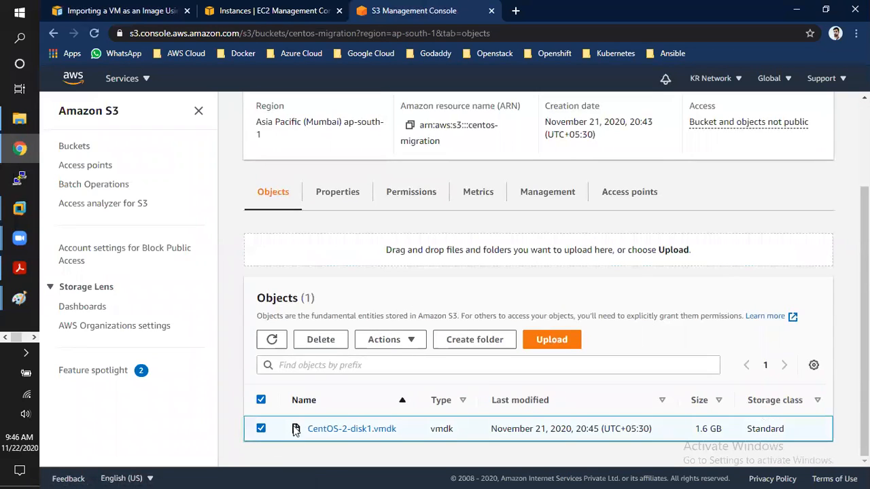
left_click(393, 339)
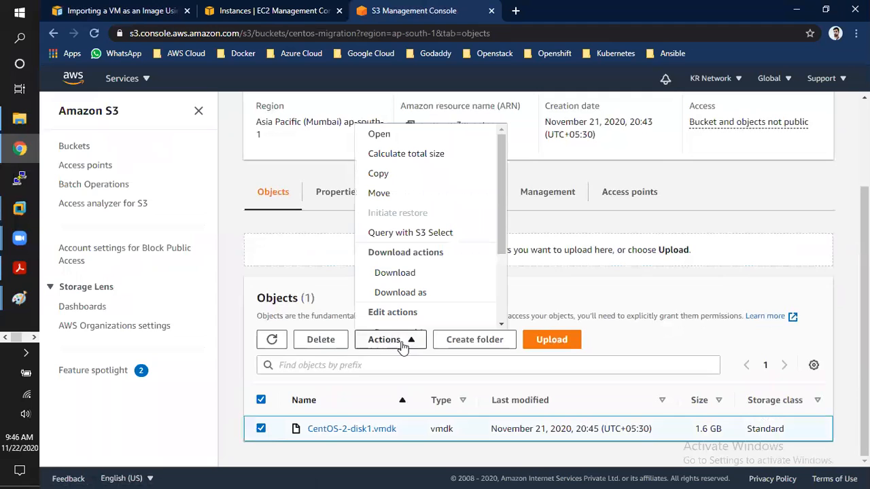
left_click(409, 196)
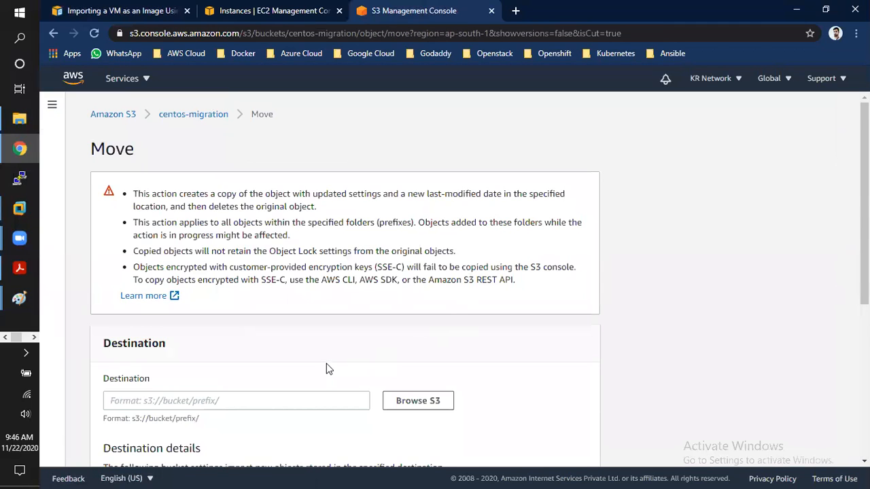
Step: Choose krmigration-bucket as the destination of the move by browsing the S3 buckets
scroll(326, 368, "down", 3)
left_click(256, 211)
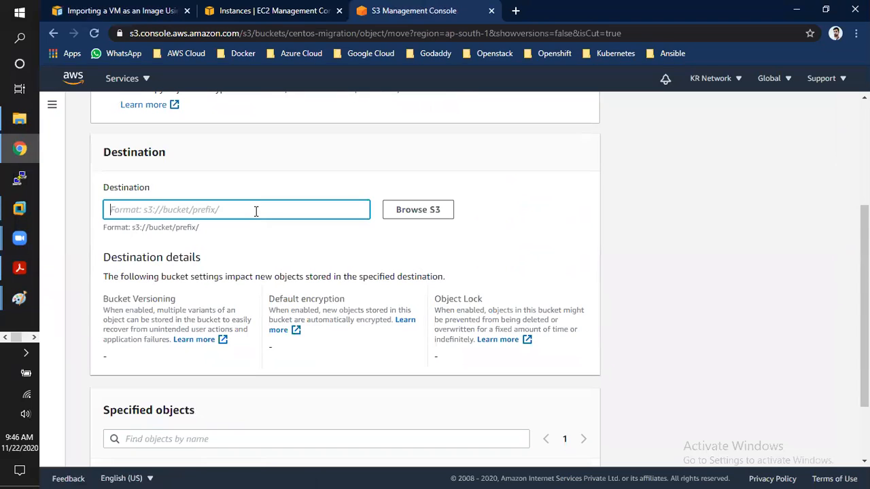
left_click(423, 212)
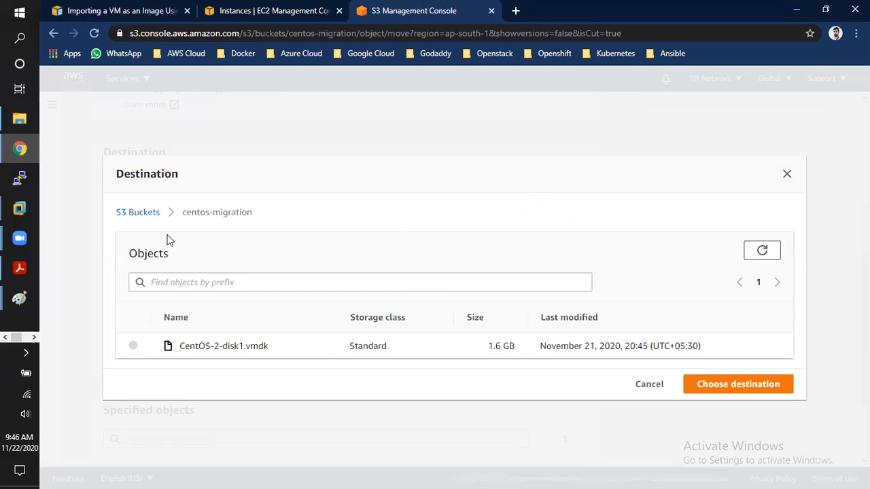
left_click(146, 213)
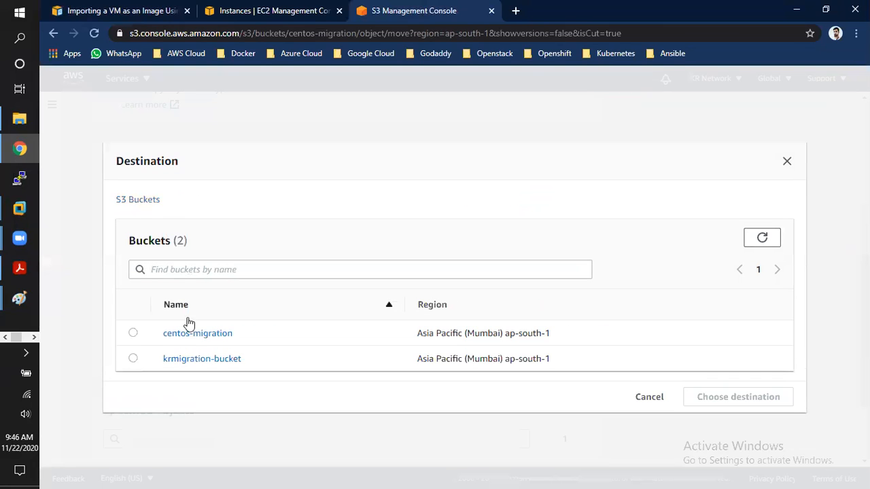
left_click(133, 360)
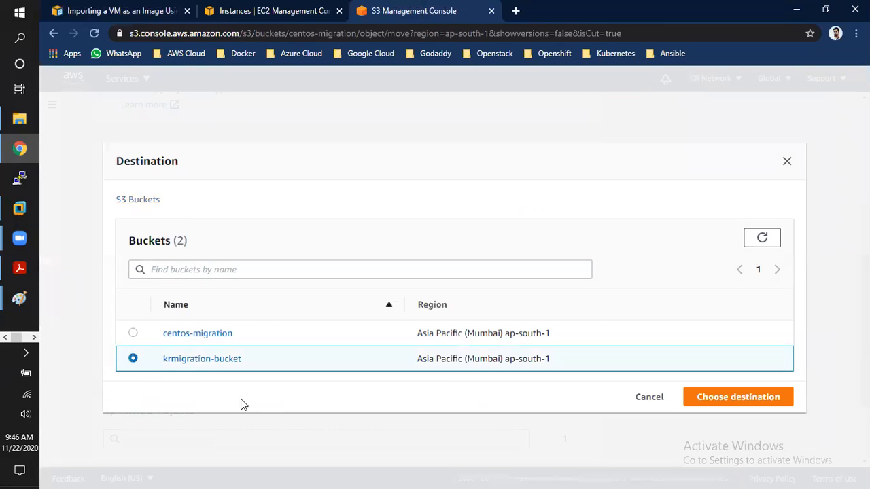
left_click(730, 402)
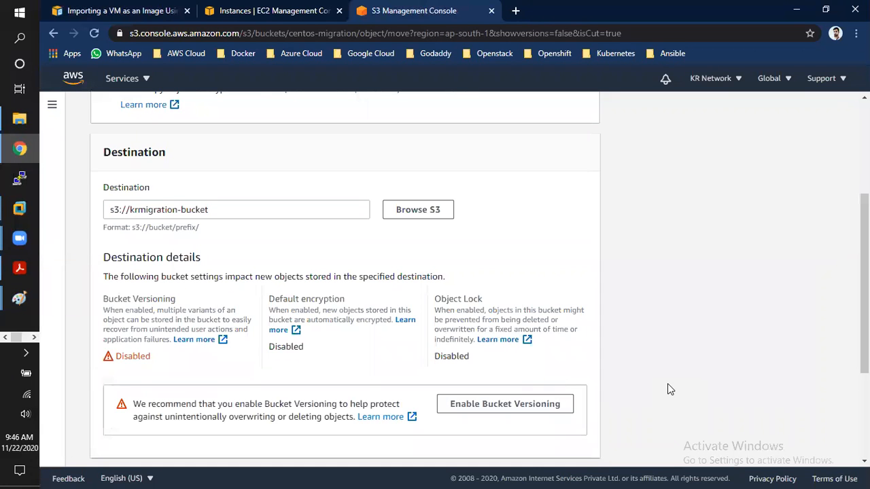
Step: Run the move of CentOS-2-disk1.vmdk and exit the status page once the transfer is complete
scroll(670, 380, "down", 3)
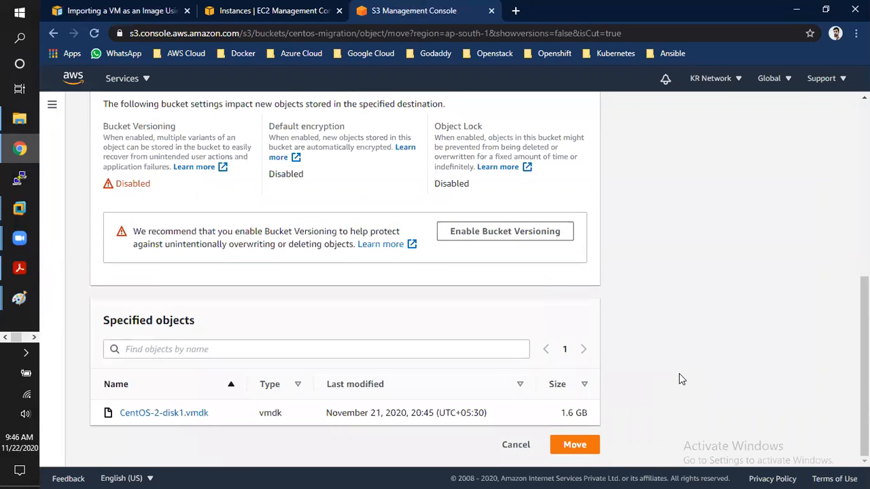
left_click(568, 446)
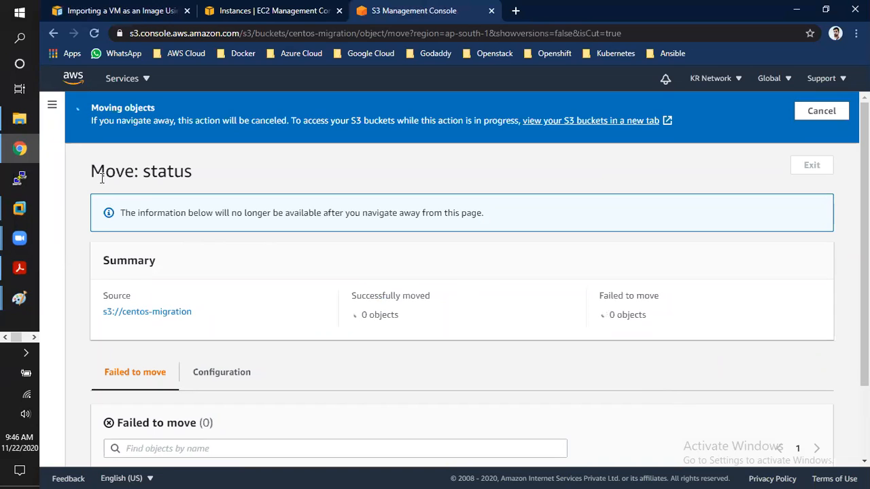
left_click(53, 107)
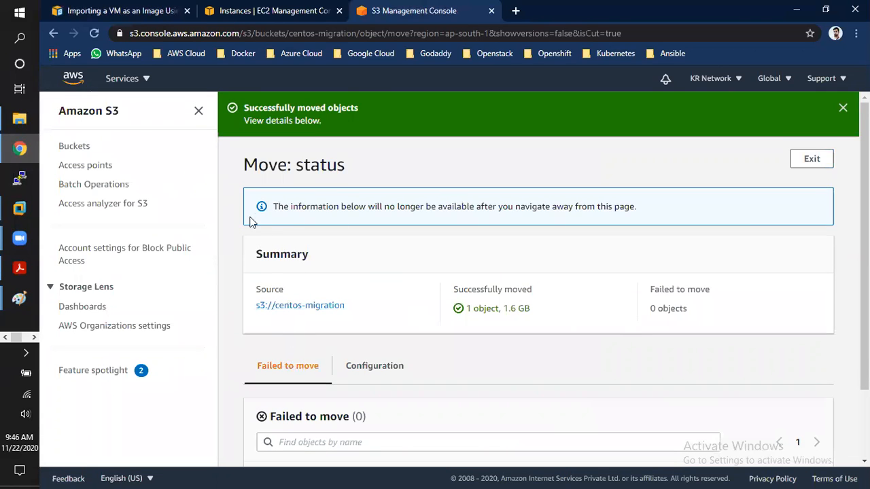
left_click(815, 163)
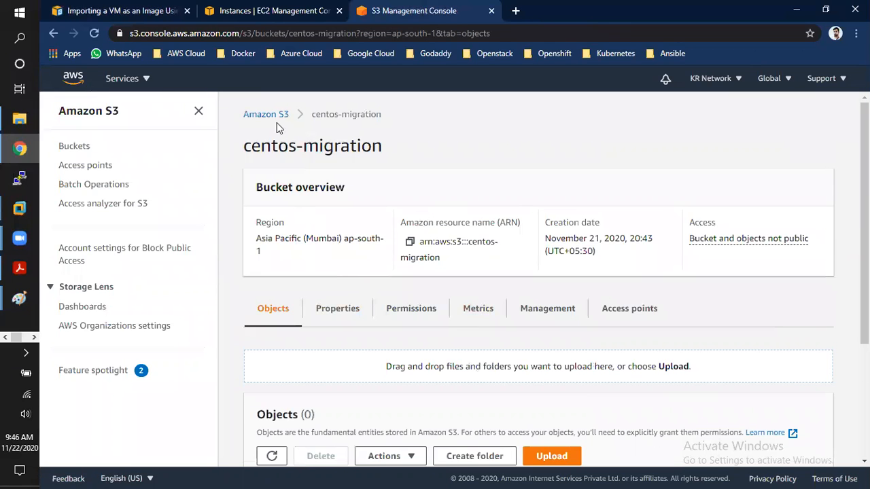
Step: Open krmigration-bucket from the bucket list and check its objects for the moved CentOS disk file
left_click(271, 116)
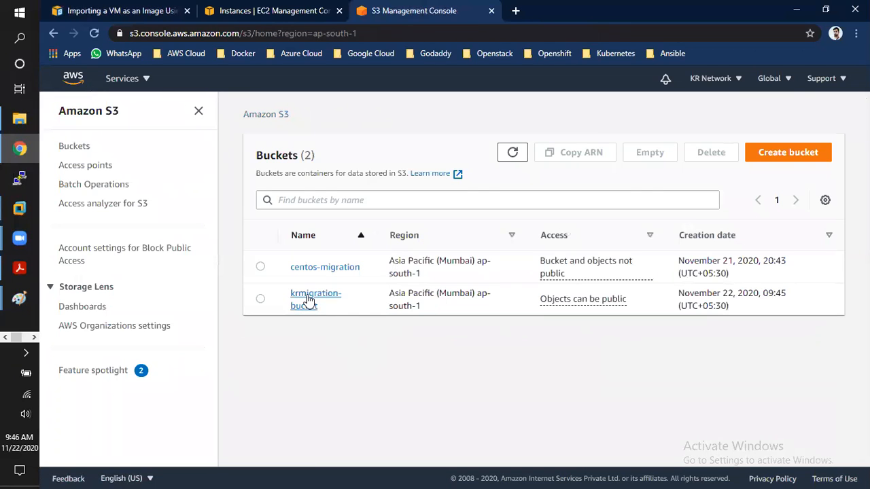
left_click(309, 310)
scroll(411, 392, "down", 3)
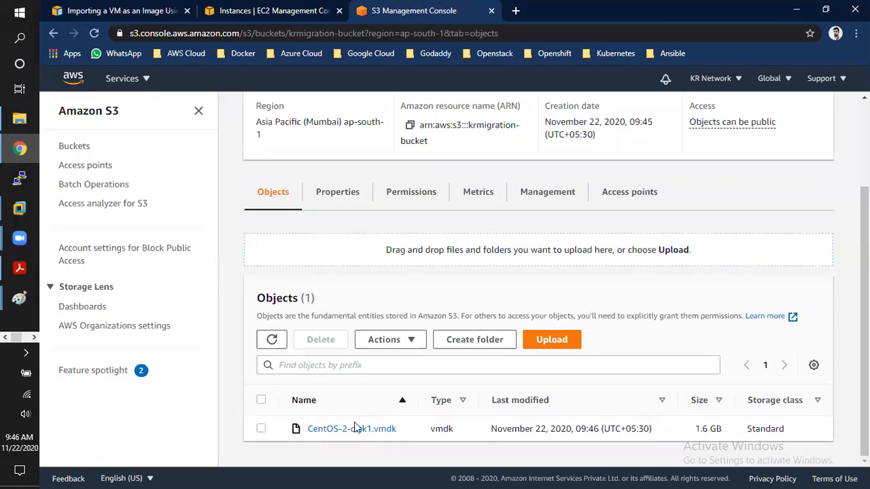
left_click_drag(400, 432, 299, 437)
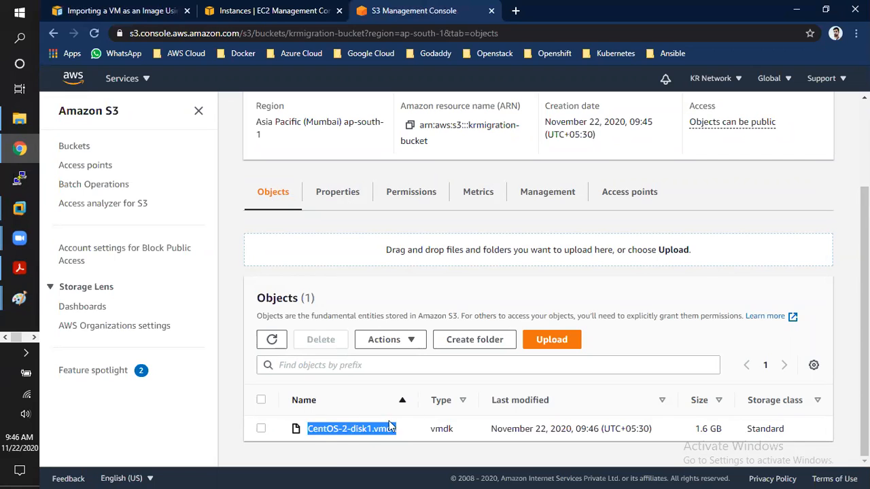
scroll(417, 306, "up", 2)
scroll(419, 316, "down", 2)
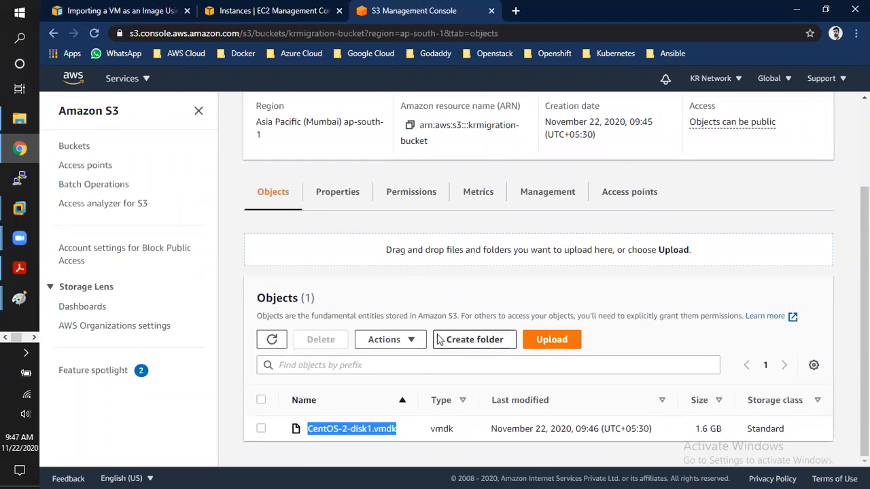
Step: Delete the centos-migration bucket, confirming with its name, and return to the bucket list
scroll(294, 204, "up", 2)
left_click(264, 116)
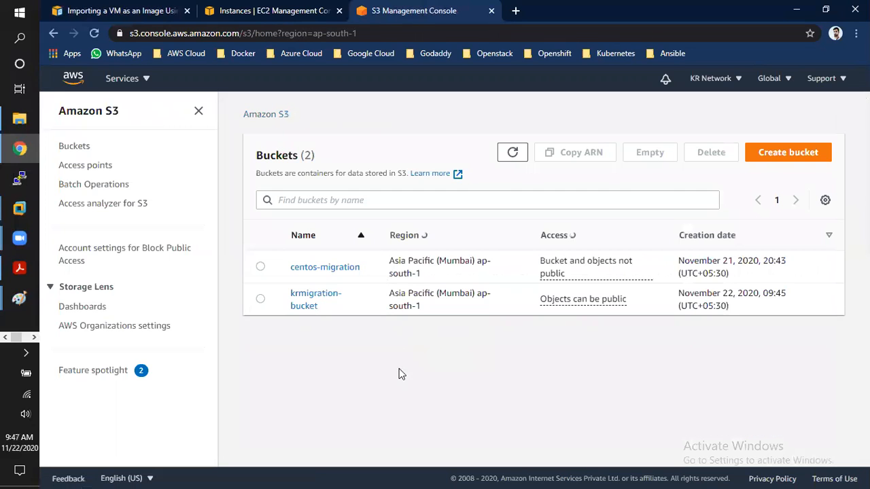
left_click(261, 267)
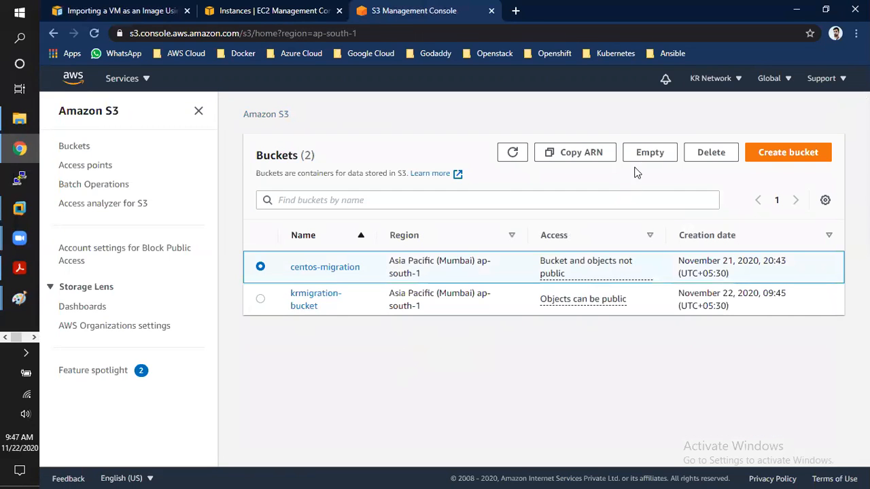
left_click(707, 153)
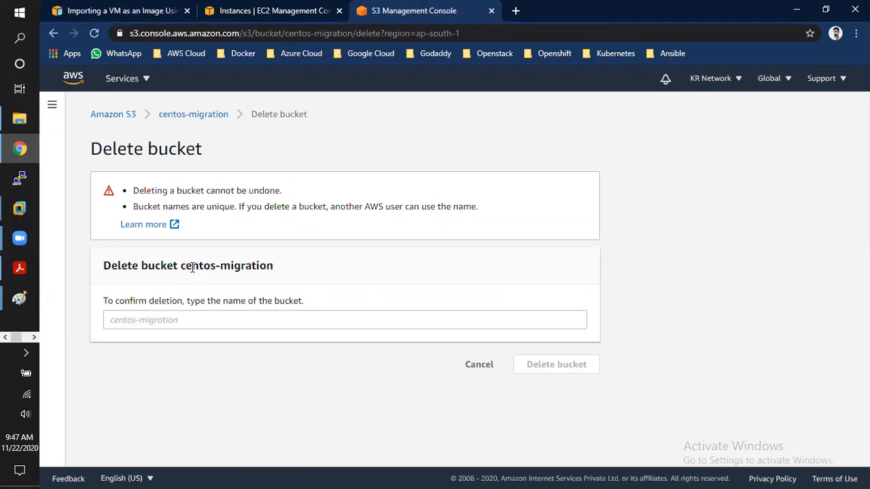
left_click_drag(193, 267, 269, 266)
left_click(301, 319)
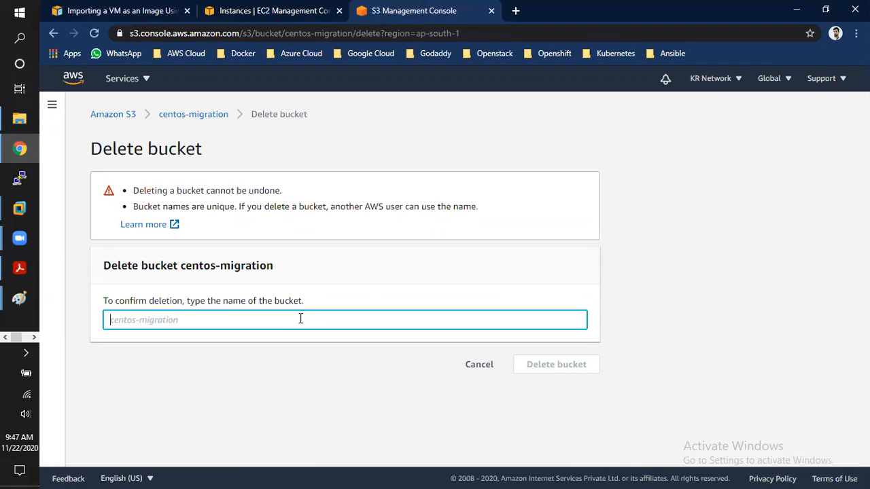
type("centos-migration")
left_click(567, 364)
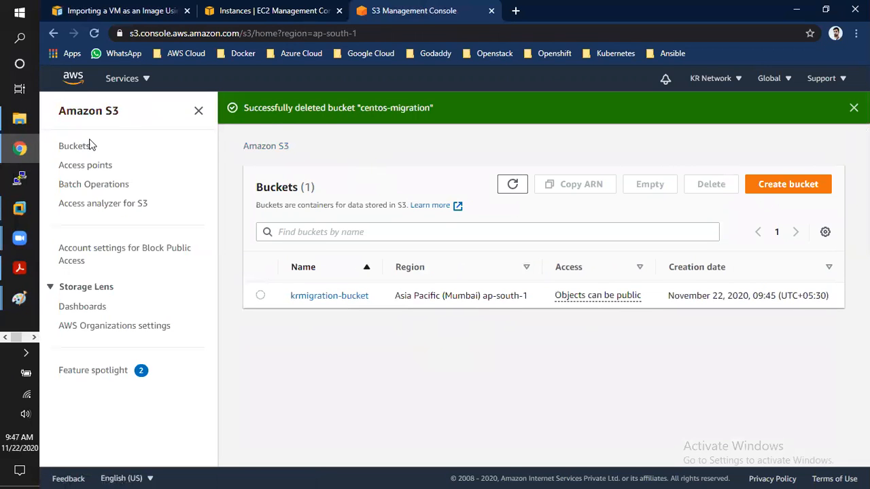
left_click(76, 146)
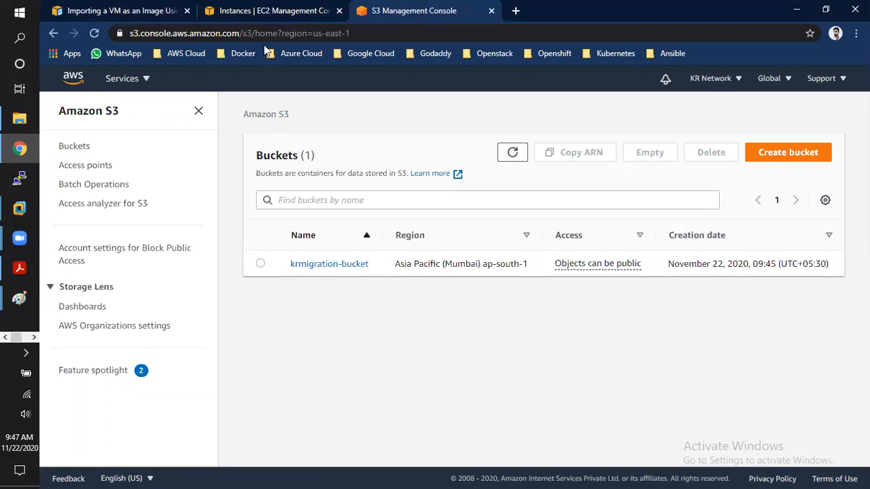
Step: Duplicate the S3 console browser tab and open the IAM service in the copy
left_click(269, 12)
left_click(421, 8)
right_click(421, 8)
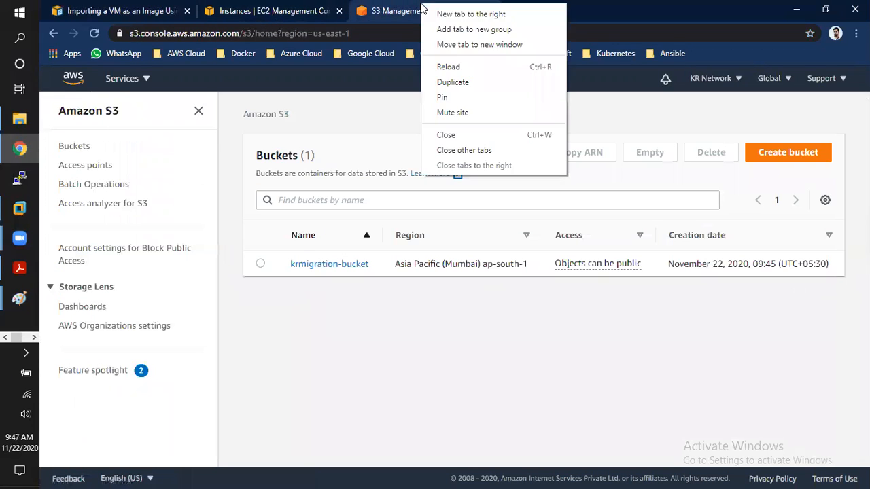
left_click(449, 83)
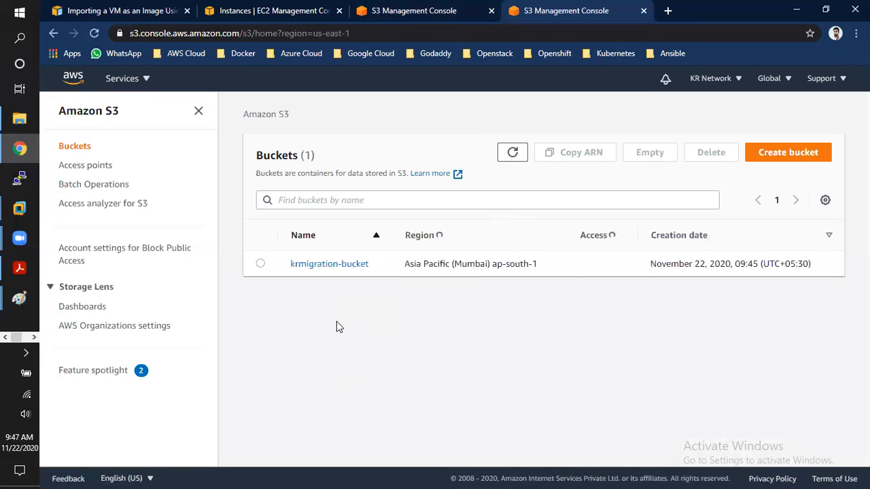
left_click(144, 80)
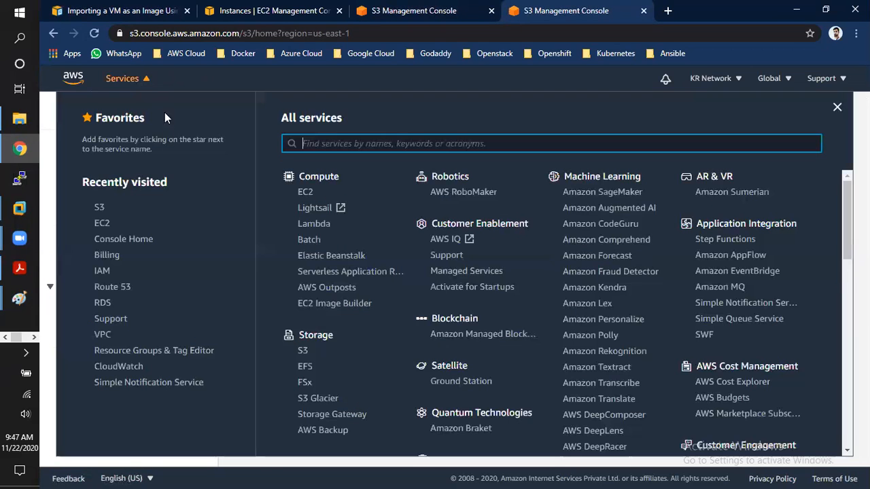
left_click(102, 272)
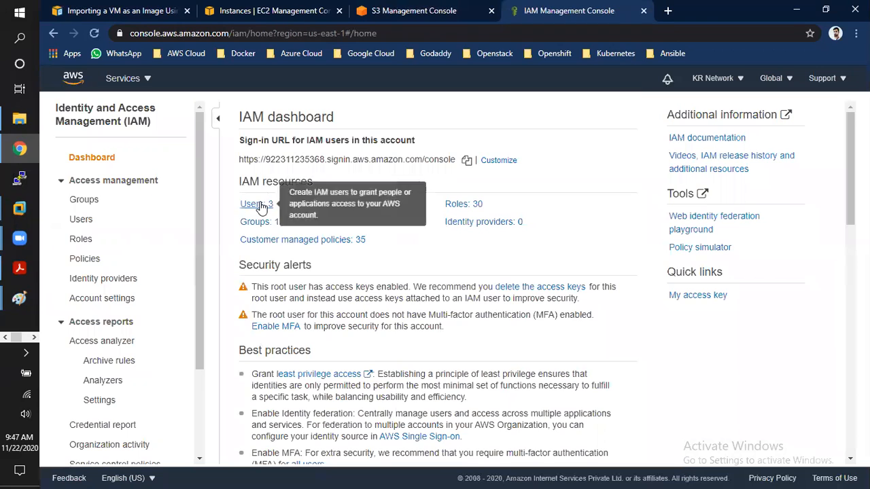
Step: Start adding an IAM user named migration with programmatic access and continue to its permissions
left_click(261, 206)
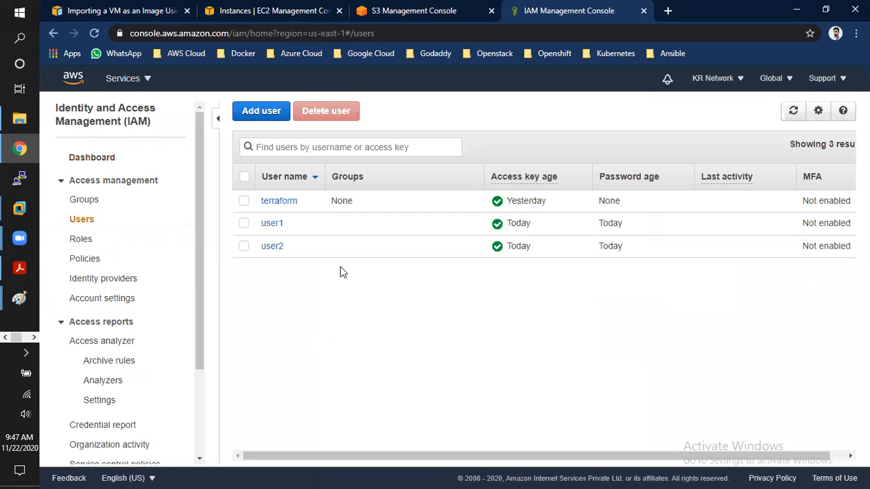
left_click(243, 111)
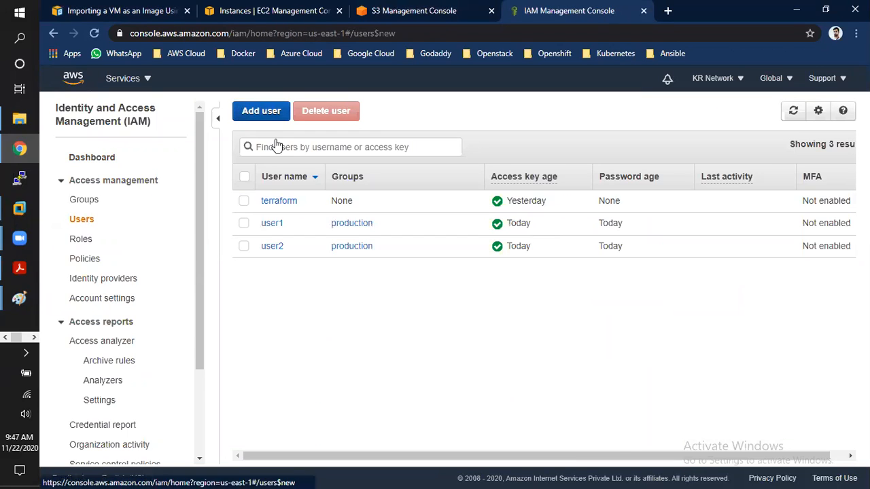
left_click(368, 211)
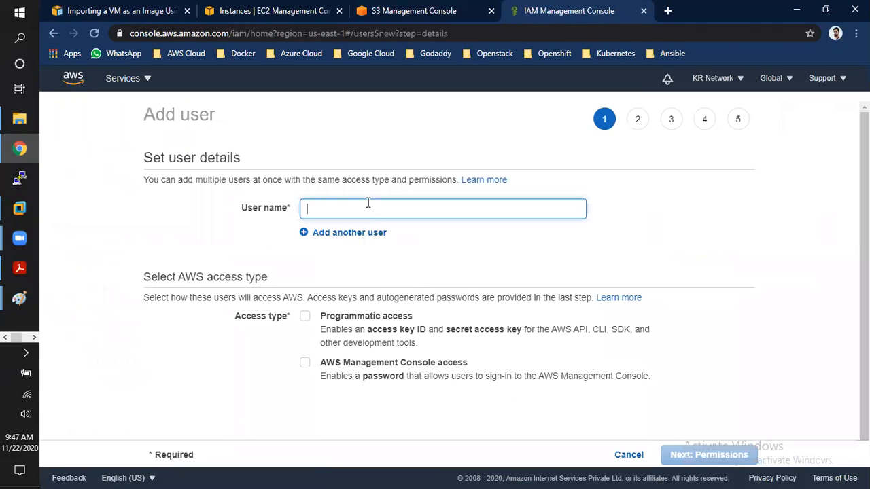
type("migration")
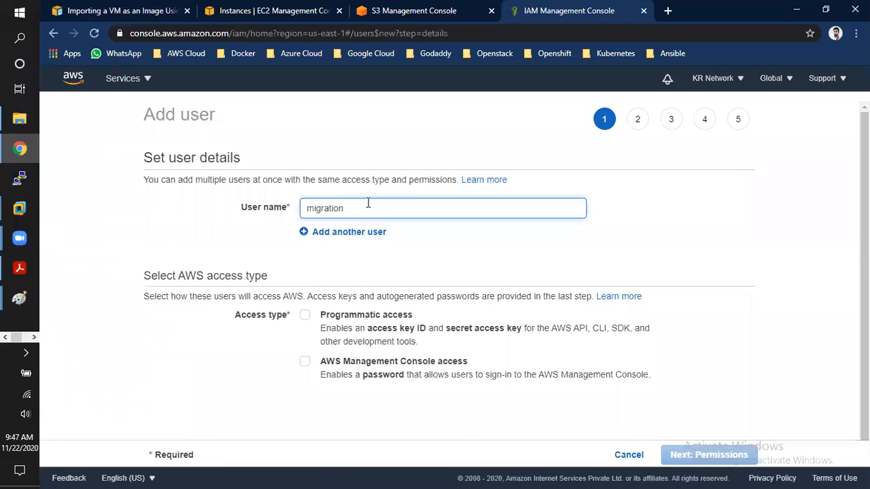
left_click(305, 316)
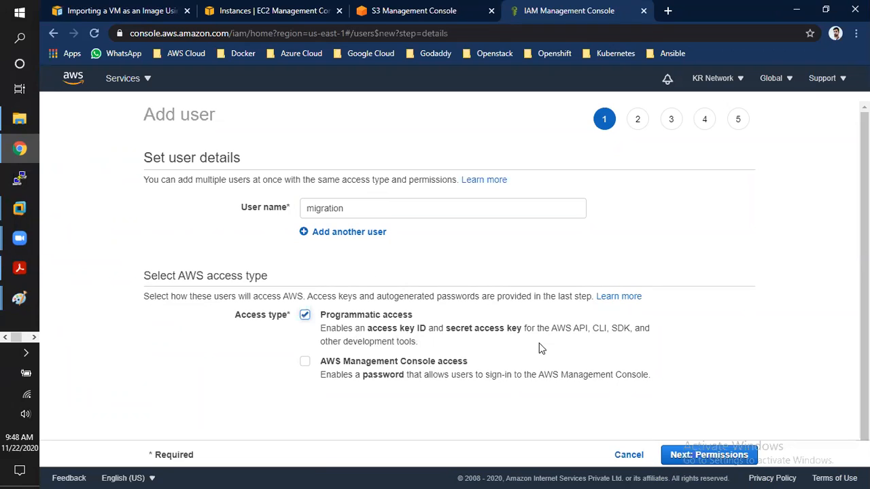
left_click(700, 454)
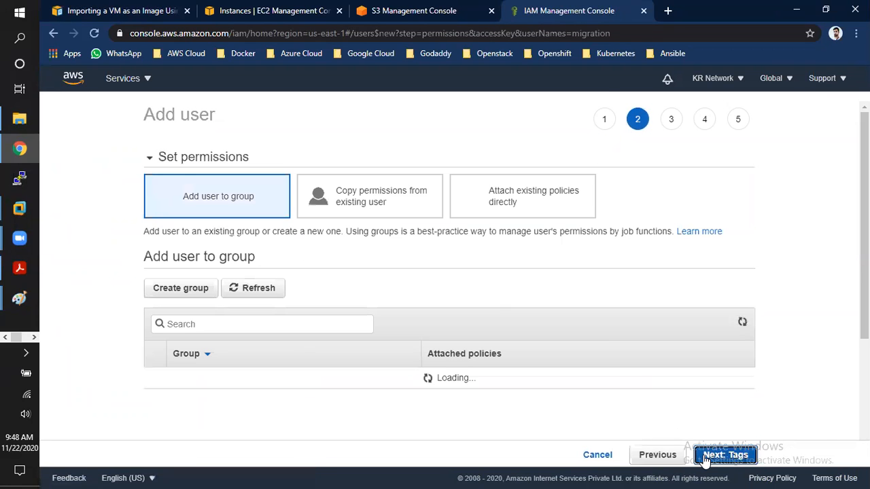
Step: Choose attaching existing policies directly without selecting any, skip the tags and create the migration user
left_click(509, 206)
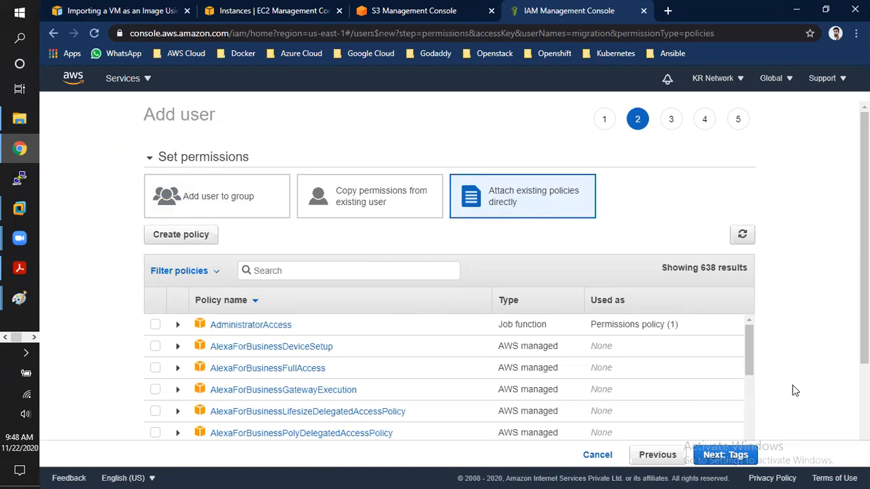
left_click(743, 460)
left_click(744, 460)
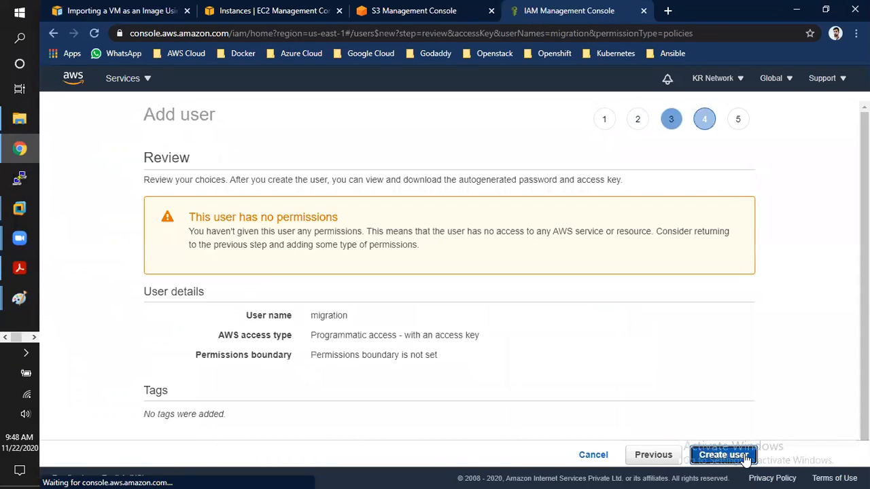
left_click(745, 459)
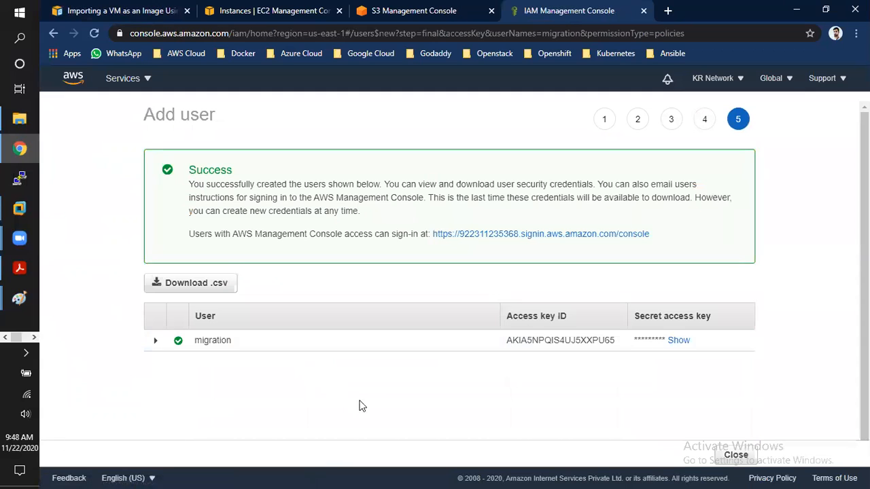
Step: Download the new user's credentials as a CSV file and close the user creation wizard
left_click(218, 287)
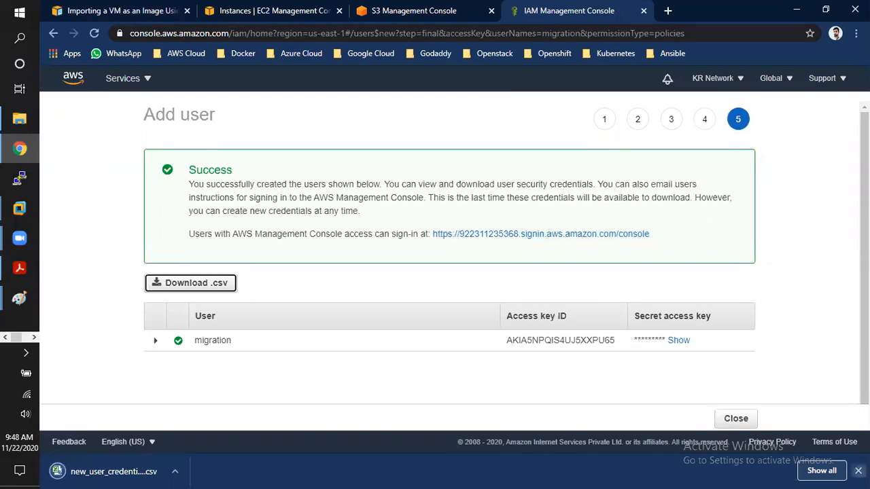
left_click(858, 471)
left_click(741, 454)
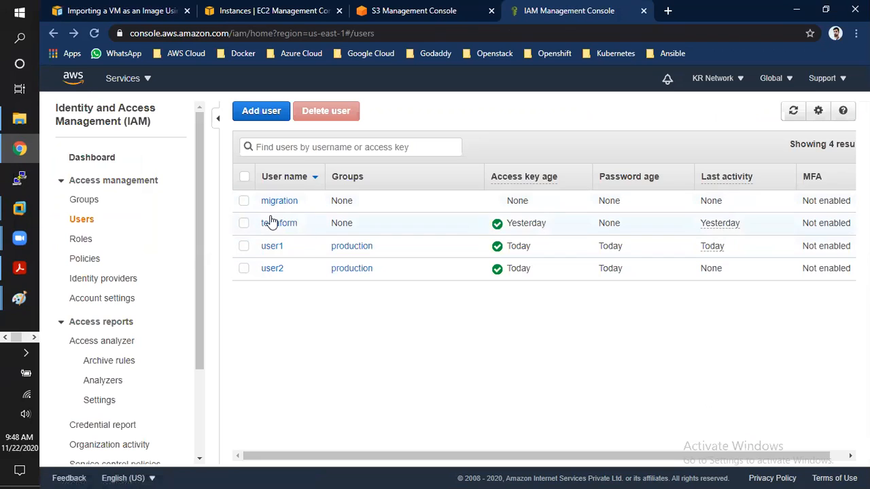
Step: Start a new IAM policy in JSON form and clear the default policy code
left_click(90, 262)
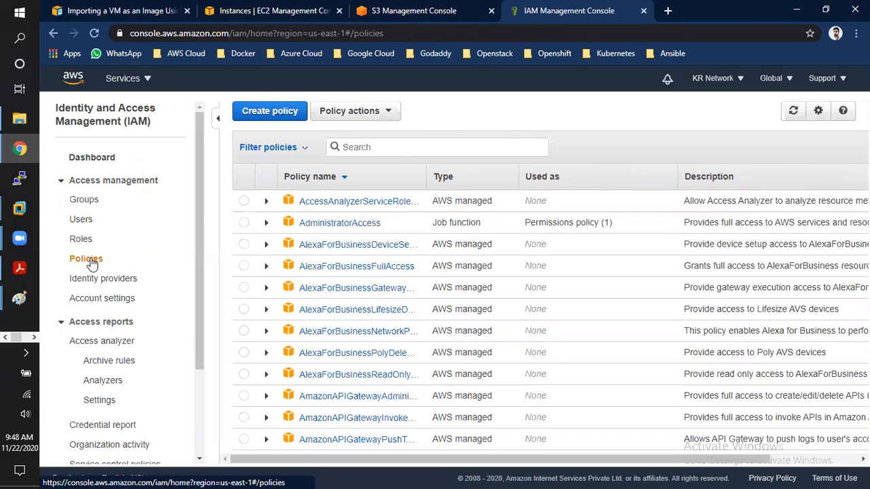
left_click(258, 123)
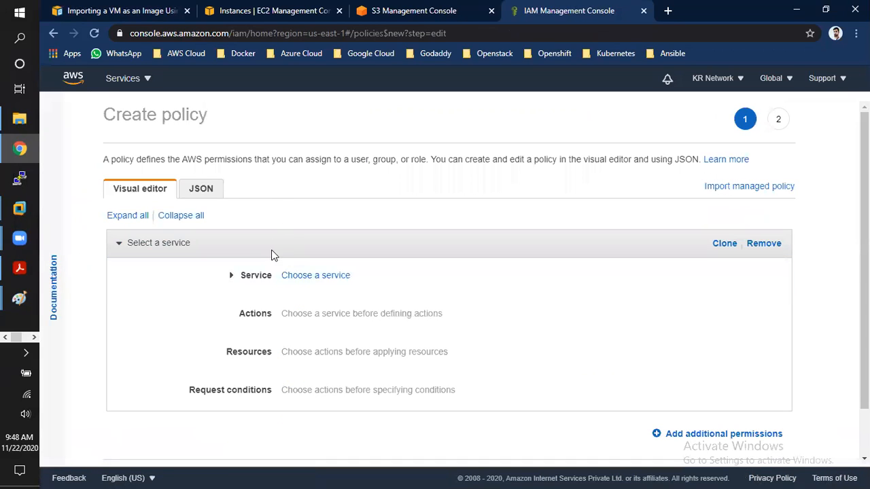
left_click(217, 190)
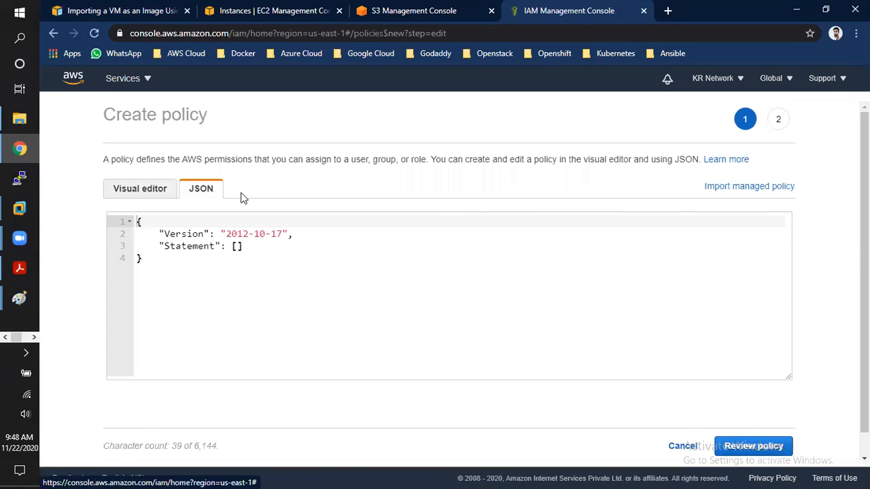
left_click_drag(180, 299, 136, 224)
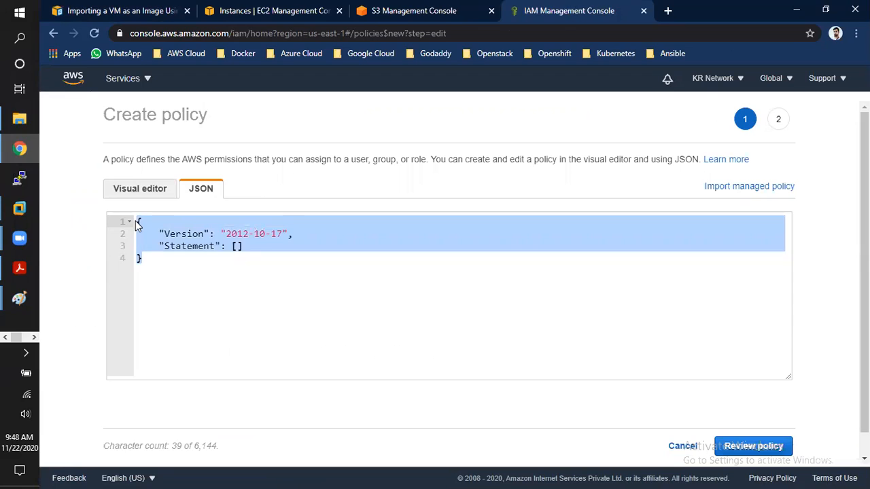
key("BackSpace")
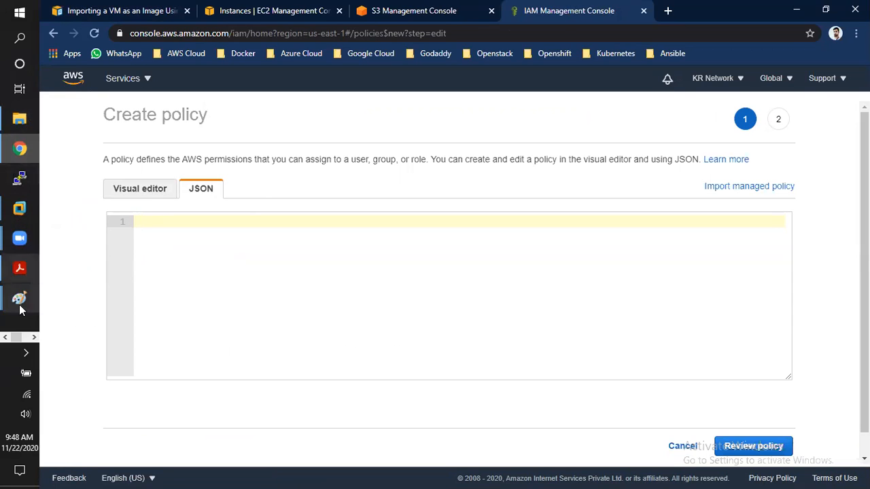
Step: Switch to Notepad++ and copy the whole JSON block from 1. IAM User Permission Policy Code.txt
left_click(32, 339)
left_click(24, 120)
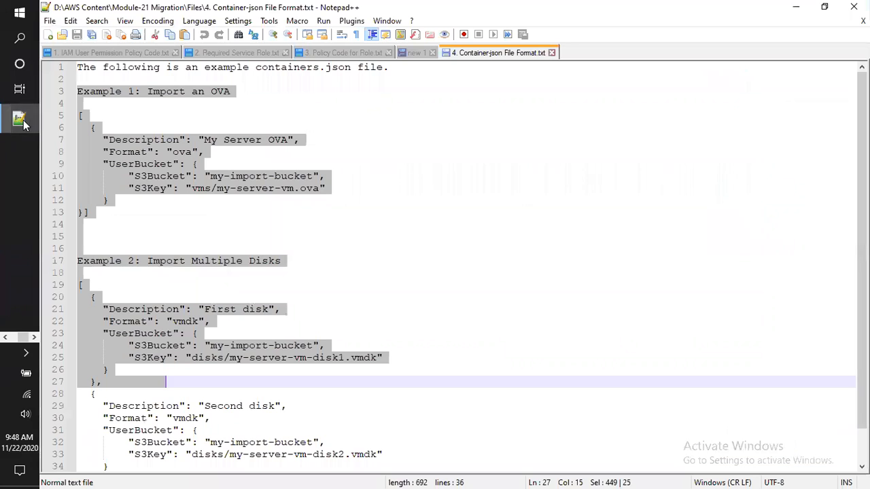
left_click(132, 53)
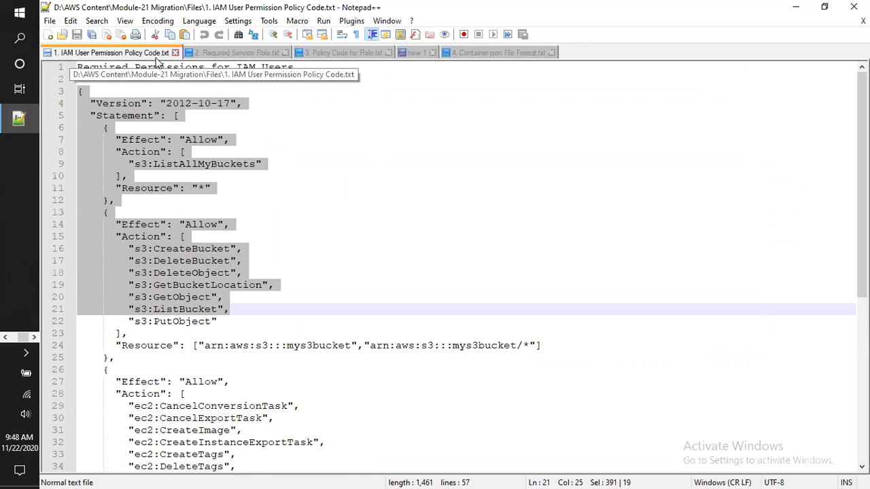
left_click_drag(90, 67, 262, 68)
left_click_drag(79, 92, 231, 474)
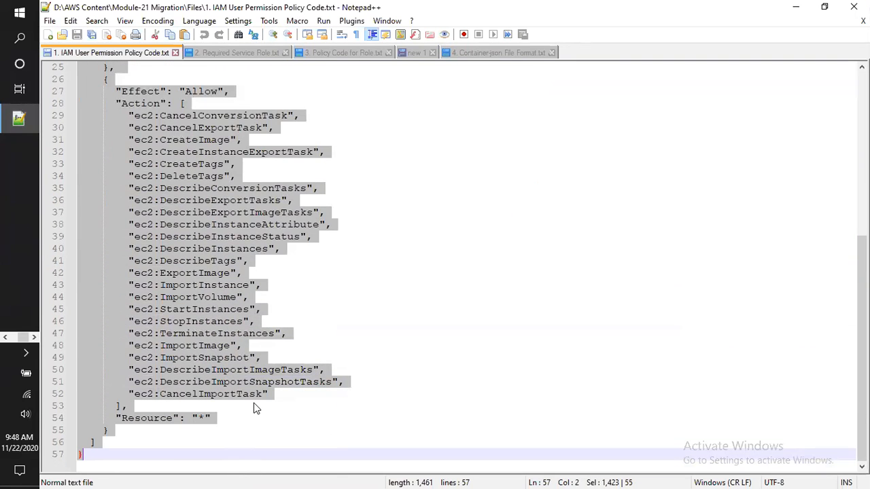
Step: Return to Chrome and paste the copied permission code into the empty policy editor
left_click(6, 338)
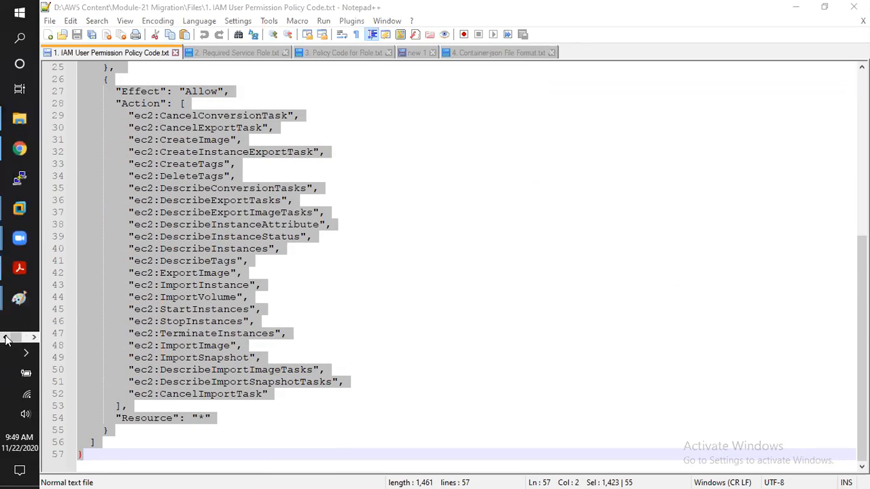
left_click(19, 151)
key("ctrl+v")
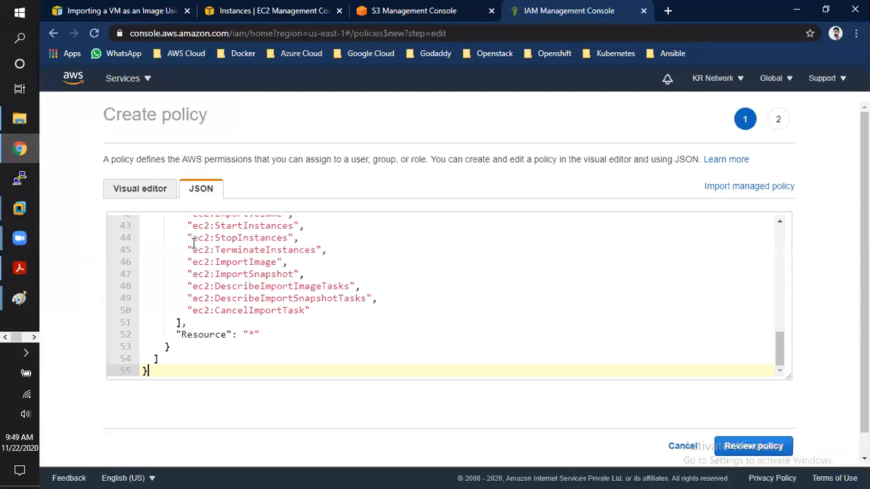
Step: Replace mys3bucket with krmigration-bucket in the second S3 resource ARN, the one ending in /*
left_click_drag(781, 346, 781, 273)
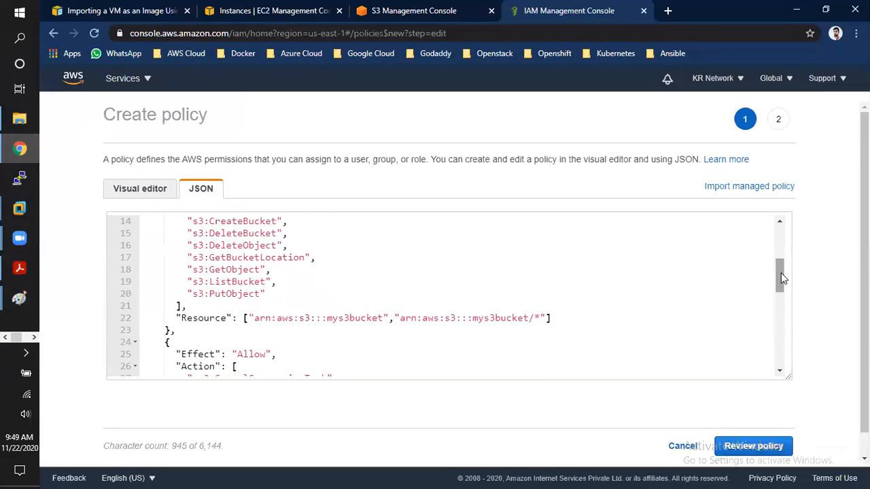
left_click(529, 317)
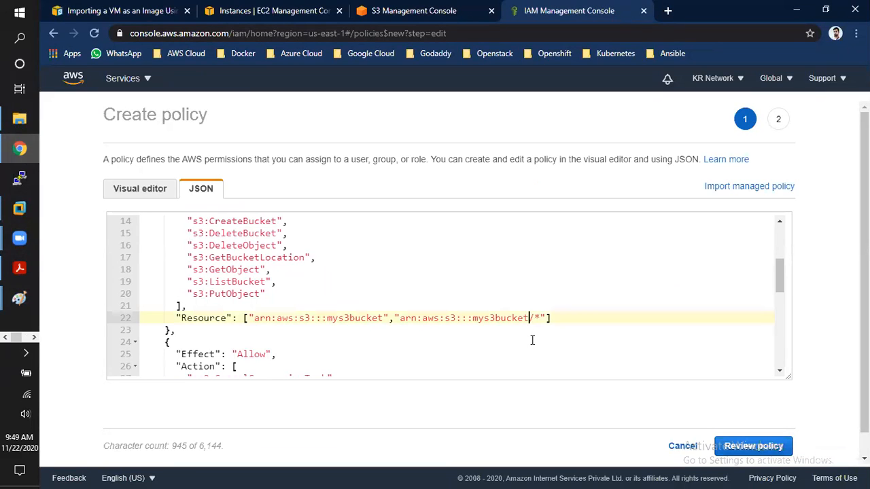
key("BackSpace")
key("BackSpace")
key("BackSpace")
key("BackSpace")
key("BackSpace")
key("BackSpace")
key("BackSpace")
key("BackSpace")
key("BackSpace")
key("BackSpace")
type("krmigration-bucket")
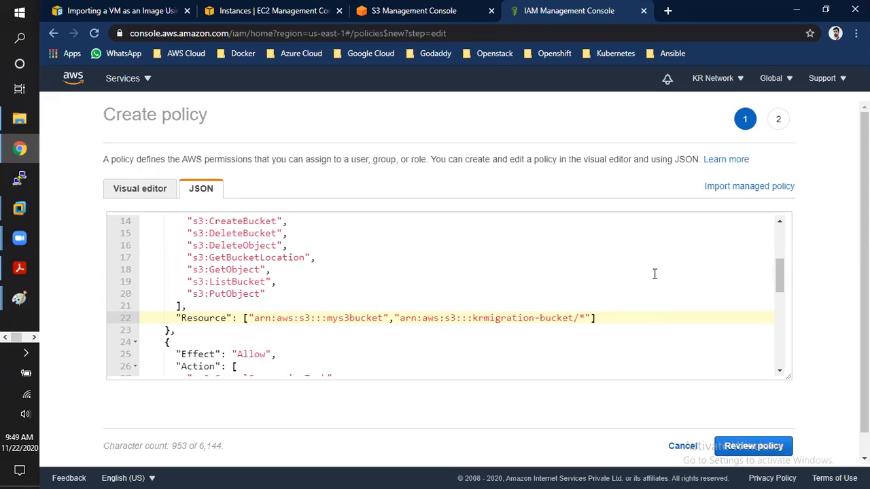
Step: Continue to the policy review, name the policy migrationpolicyforuser and create it
left_click_drag(779, 289, 780, 227)
left_click(771, 448)
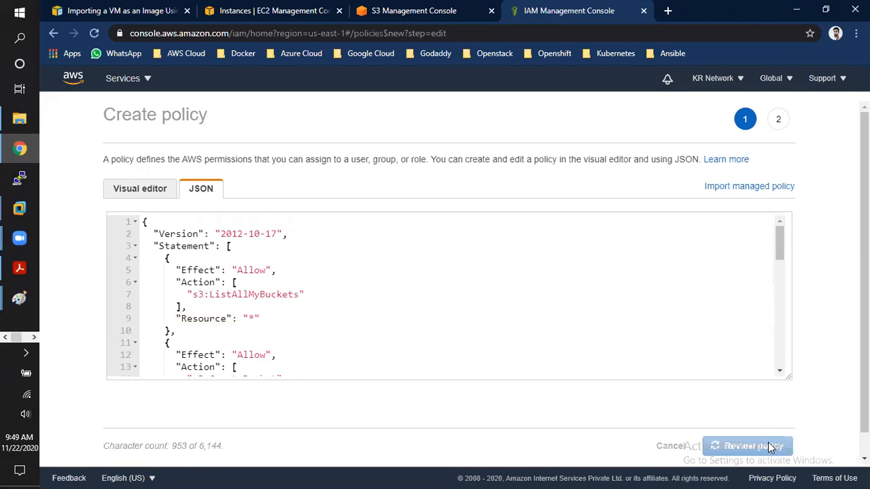
left_click(344, 197)
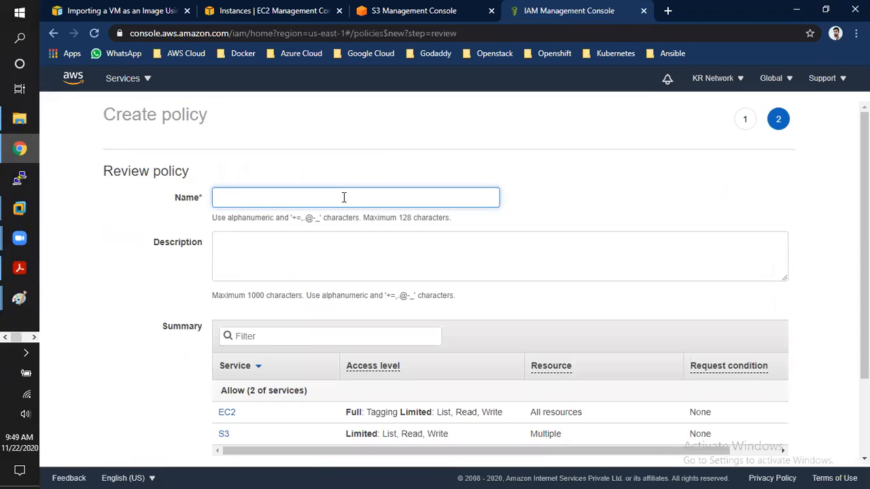
type("migrationpolicyforuser")
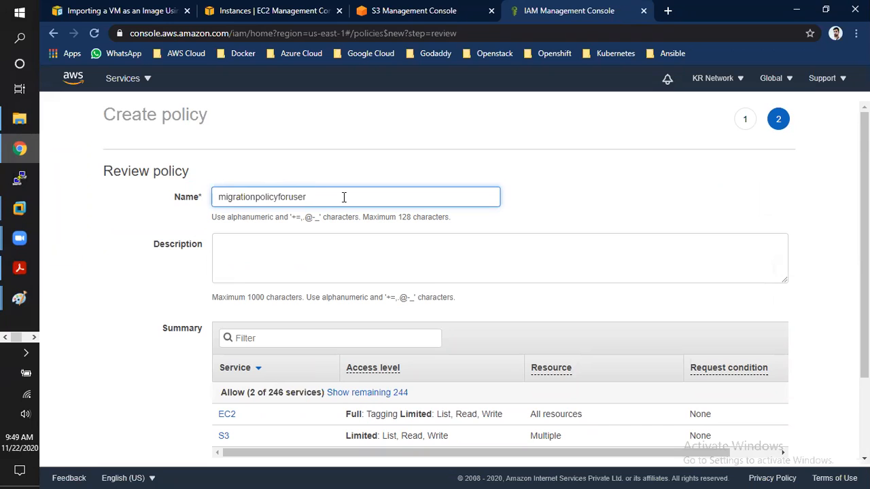
scroll(815, 297, "down", 3)
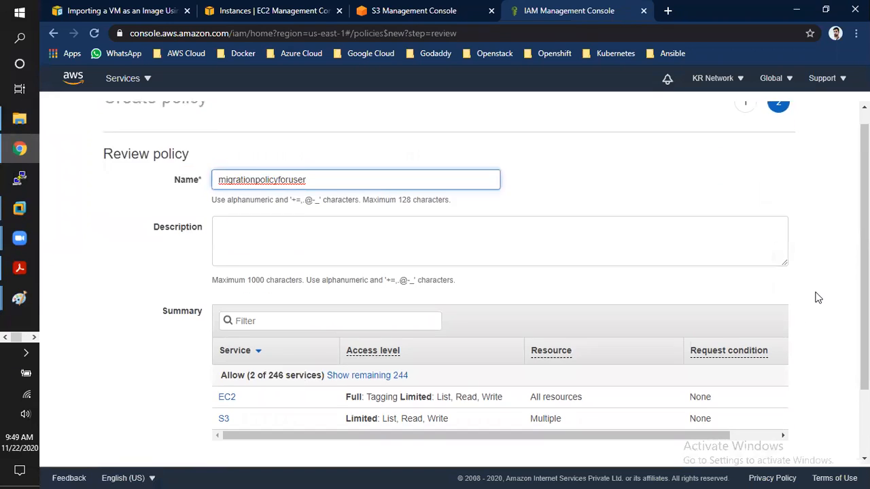
left_click(776, 424)
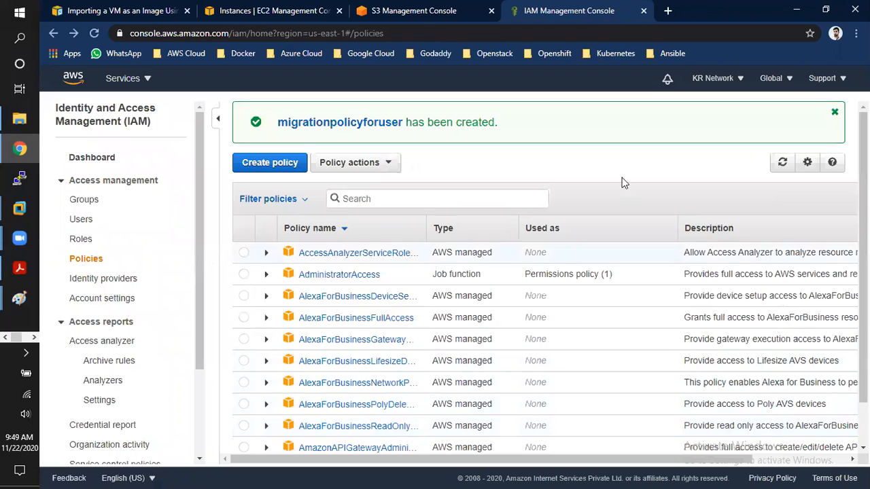
Step: Open the migration user and start adding permissions by attaching existing policies directly
left_click(80, 220)
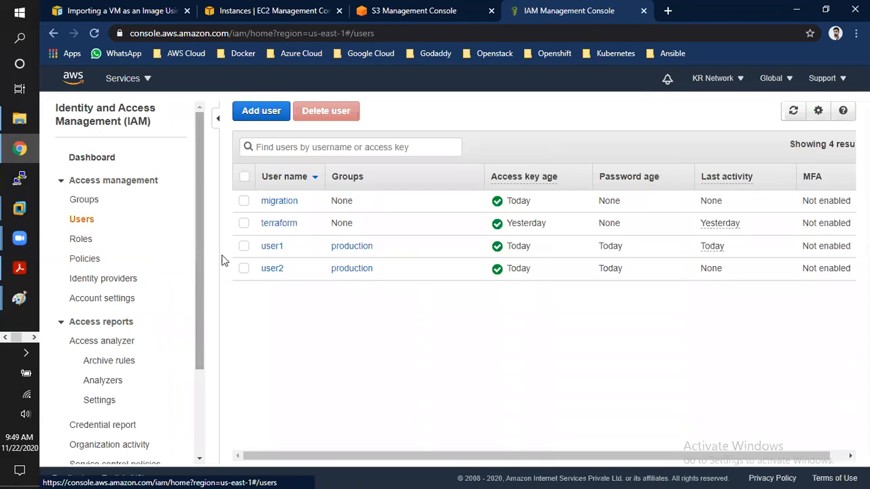
left_click(274, 204)
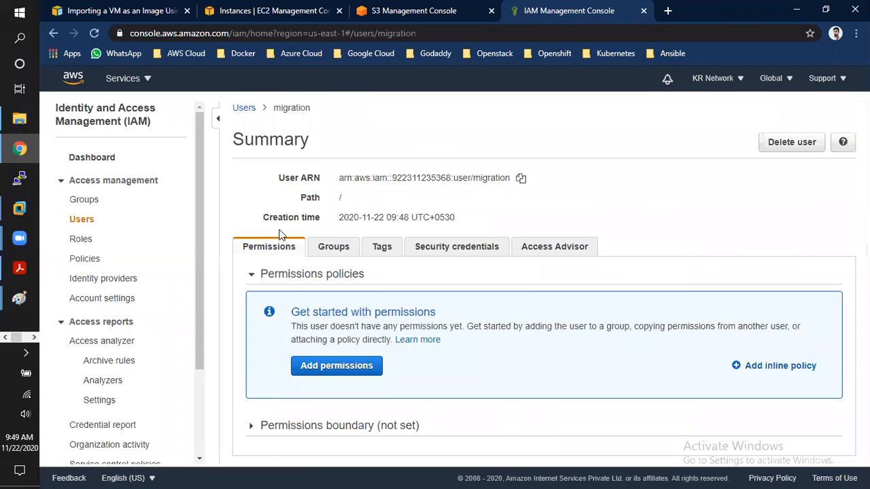
left_click(320, 371)
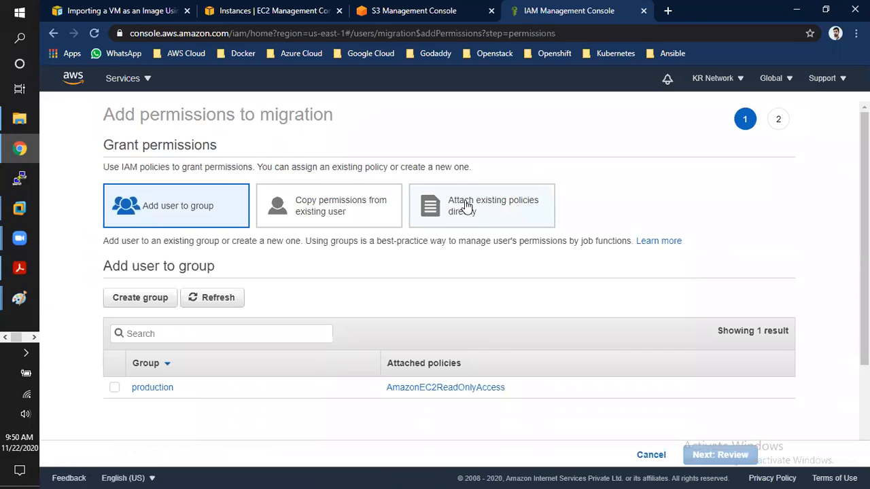
left_click(497, 212)
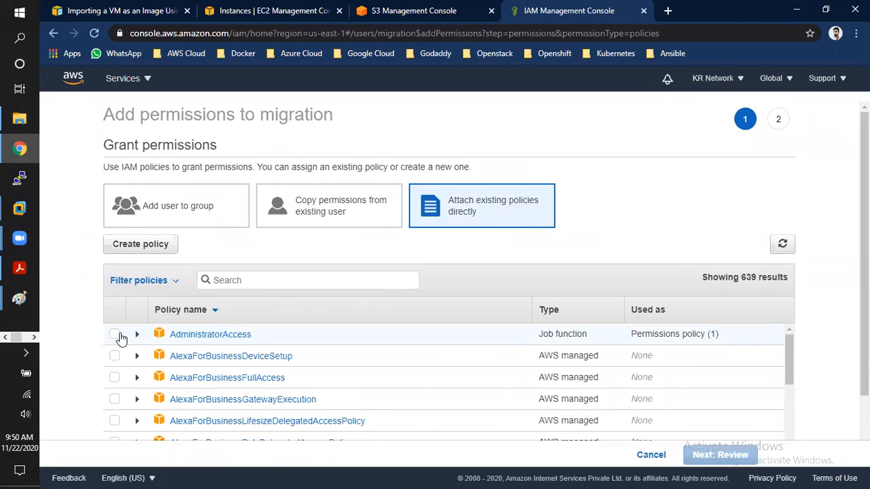
Step: Attach the AdministratorAccess and migrationpolicyforuser policies to the migration user
left_click(115, 335)
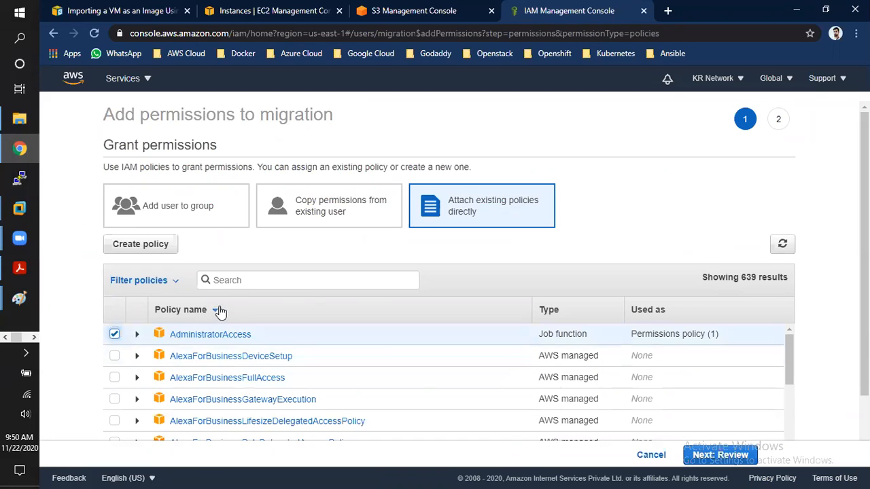
left_click(240, 277)
type("migrationpol")
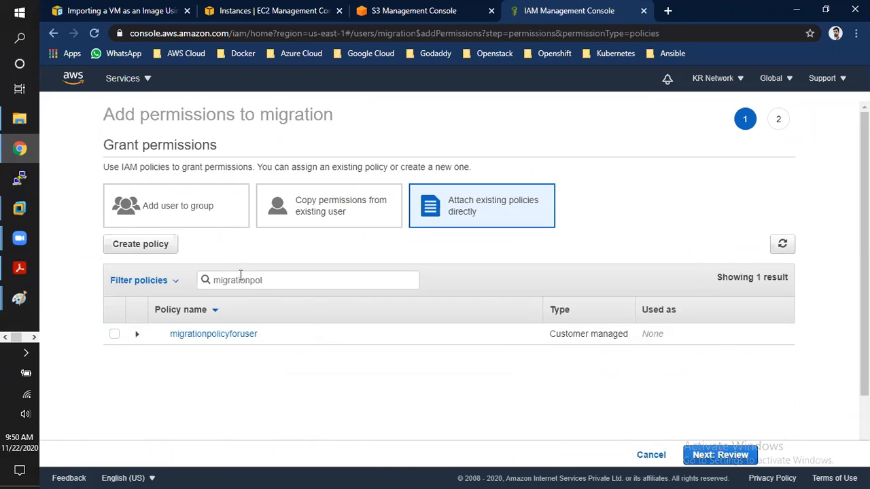
left_click(114, 334)
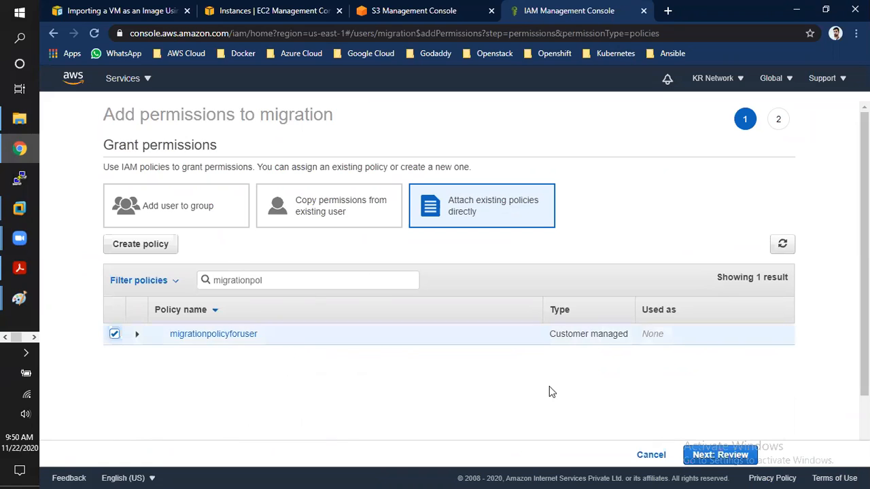
left_click(693, 454)
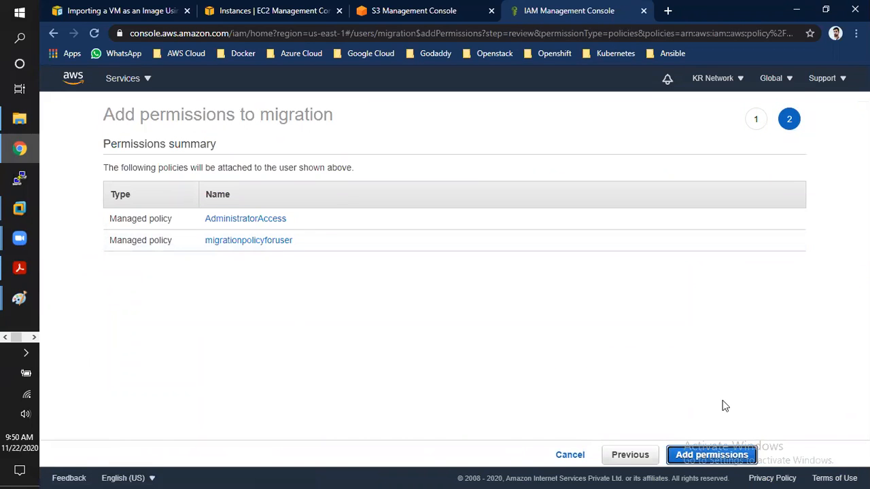
left_click(749, 458)
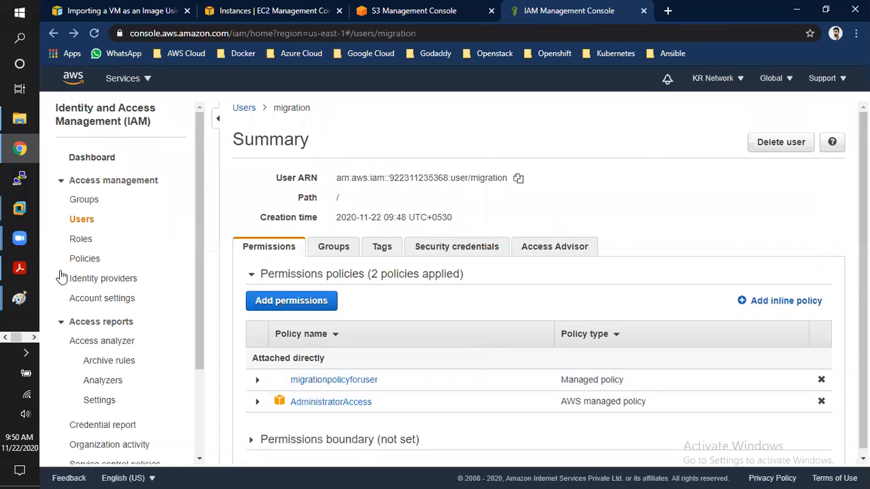
Step: Switch to the Paint notes with the migration steps and draw a check mark beside Step3
mouse_move(19, 311)
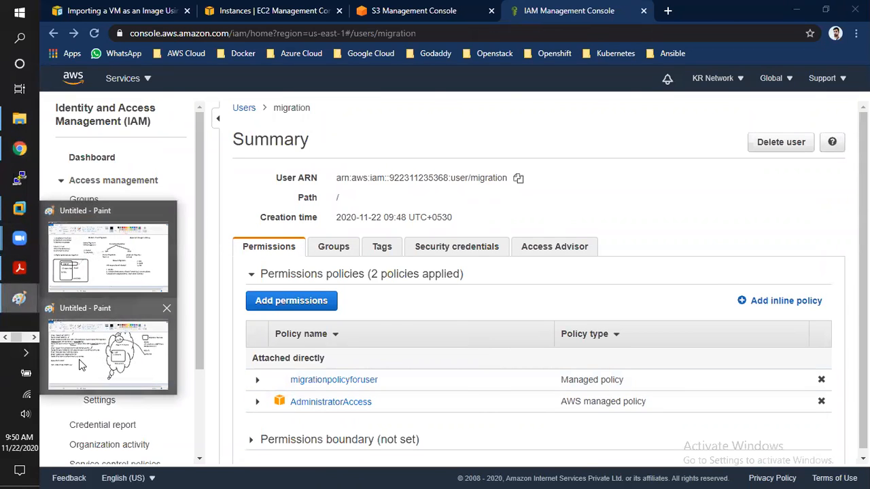
left_click(108, 350)
mouse_move(294, 152)
left_mouse_down()
mouse_move(303, 160)
mouse_move(317, 145)
left_mouse_up()
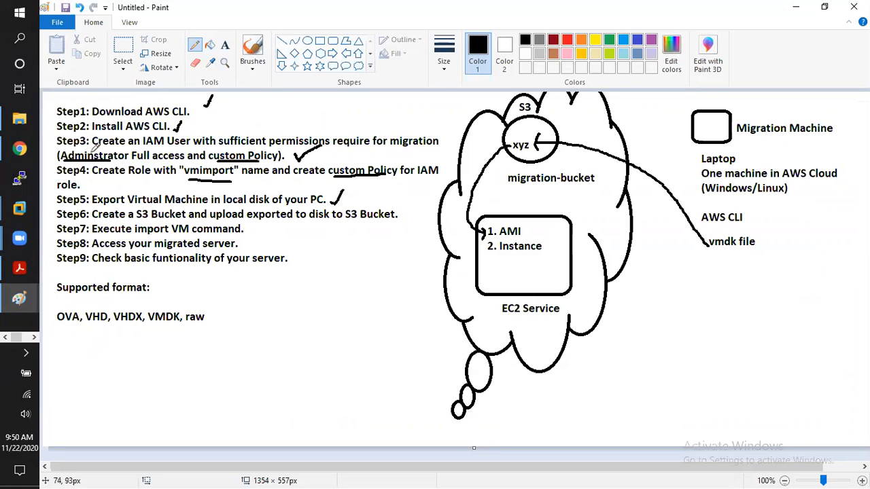
Step: Return to Chrome, start a new IAM policy and clear the default code in its JSON editor
left_click(20, 148)
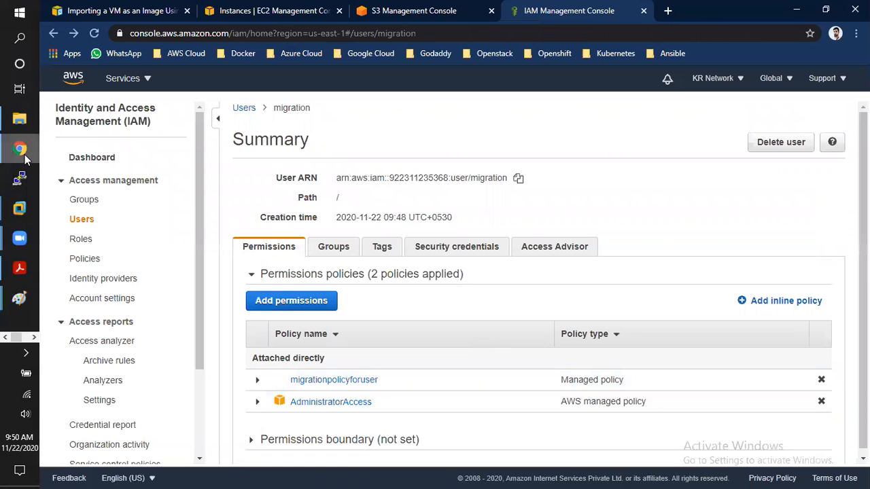
left_click(91, 262)
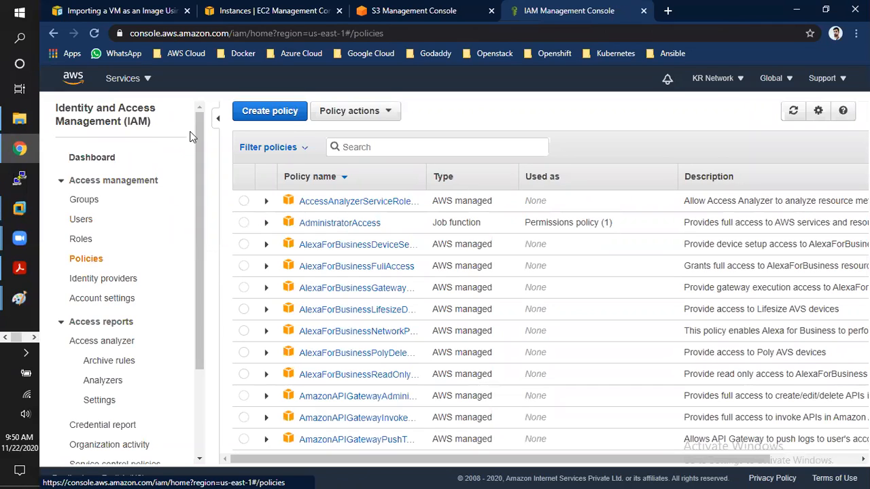
left_click(251, 114)
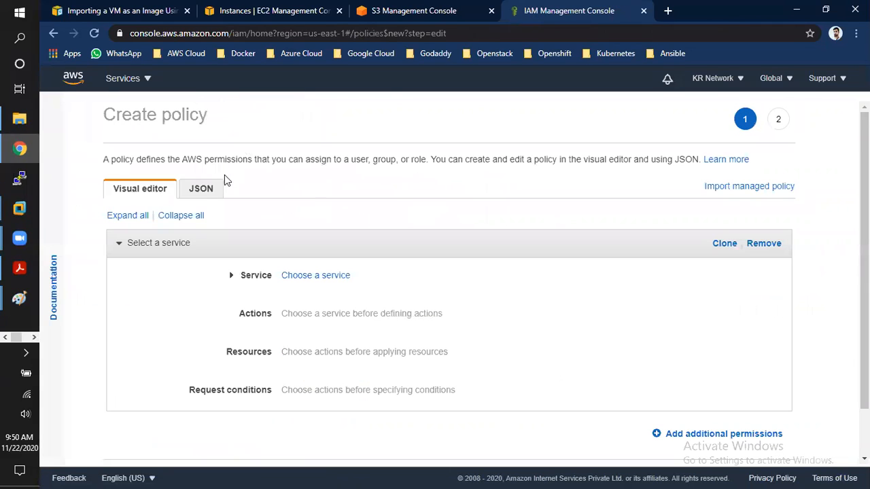
left_click(201, 190)
left_click(170, 267)
left_click_drag(171, 267, 132, 215)
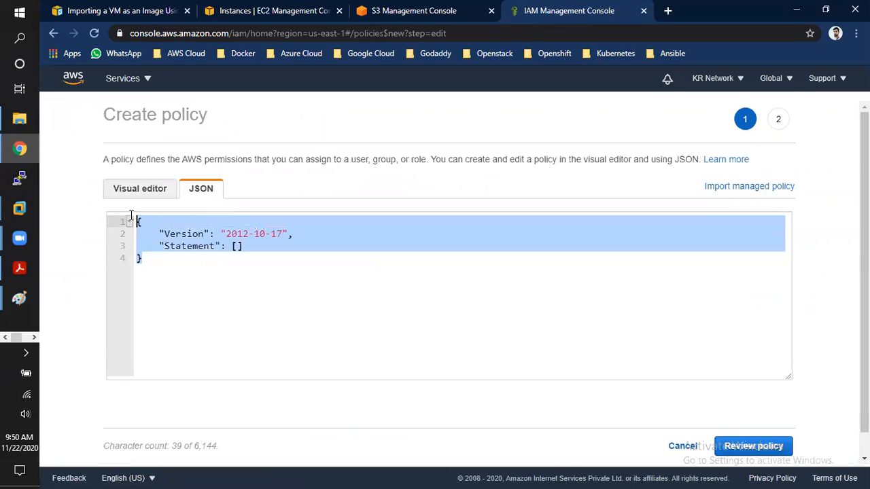
key("BackSpace")
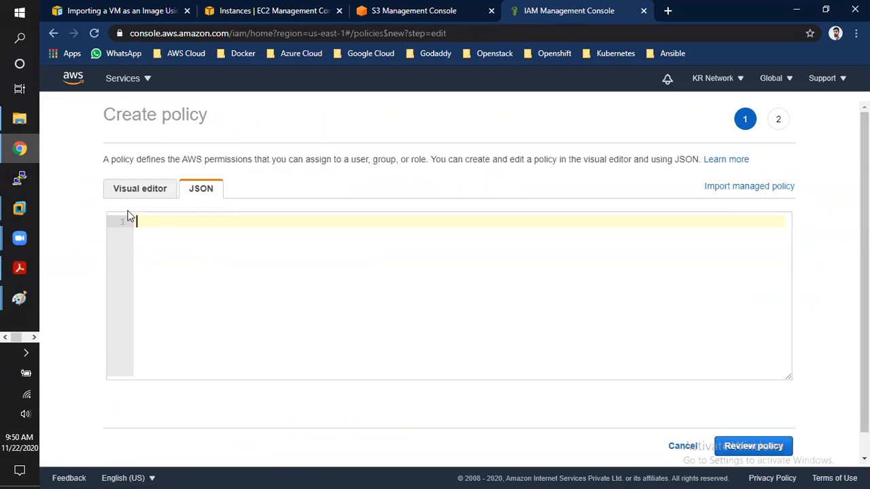
Step: Switch to Notepad++ and copy the full JSON block from 3. Policy Code for Role.txt
left_click(33, 337)
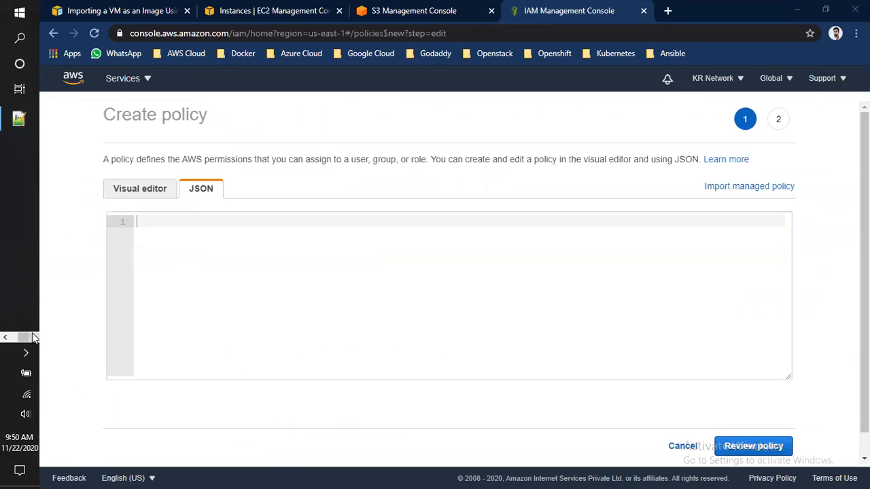
left_click(19, 118)
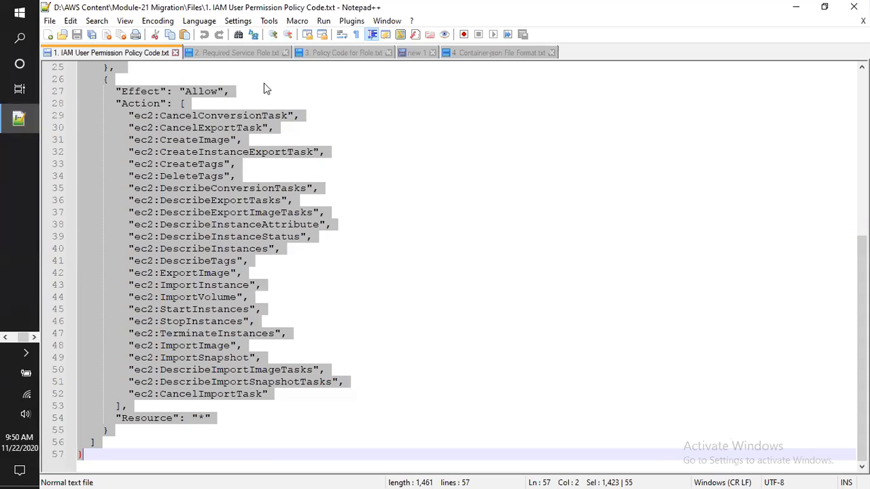
left_click(344, 52)
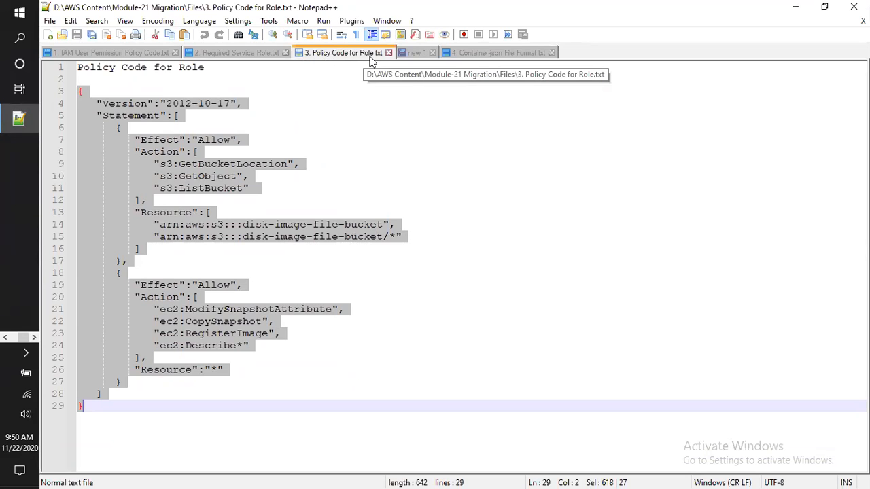
left_click(101, 116)
left_click_drag(79, 91, 102, 401)
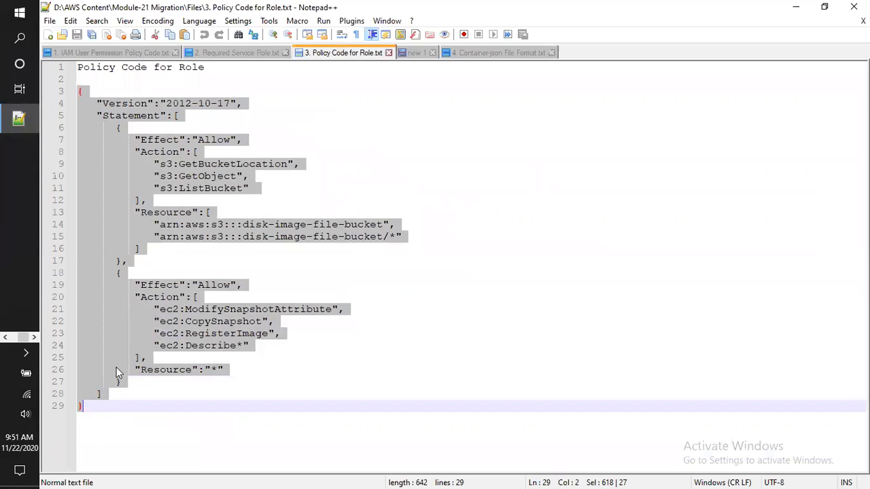
right_click(174, 214)
left_click(197, 237)
Step: Return to Chrome and paste the copied role policy code into the empty JSON editor
left_click(6, 338)
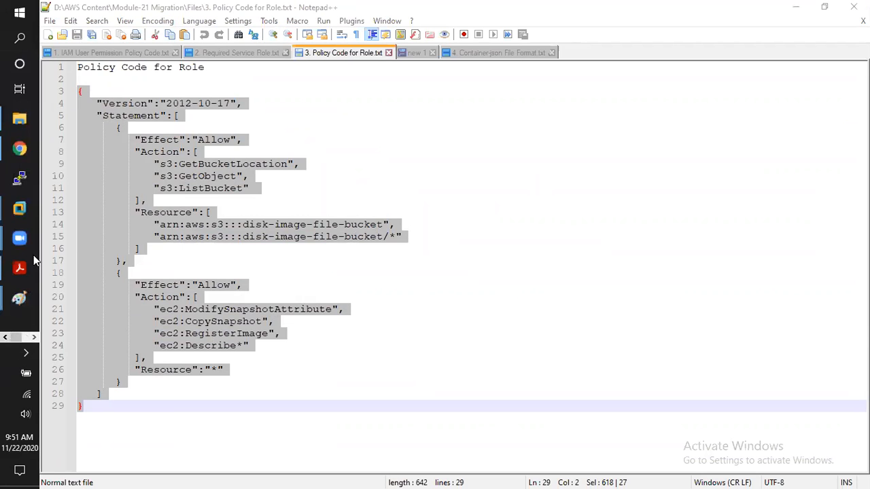
left_click(27, 159)
key("ctrl+v")
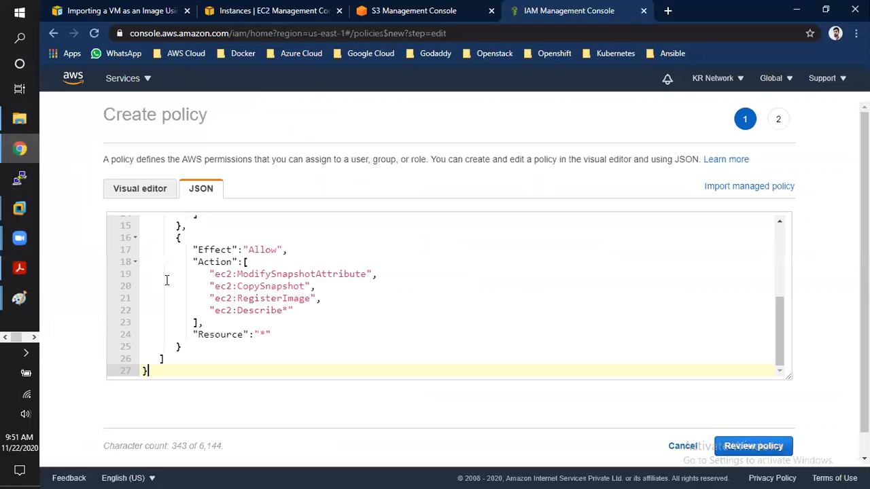
Step: Replace disk-image-file-bucket with krmigration-bucket in the first S3 resource ARN
scroll(360, 299, "up", 2)
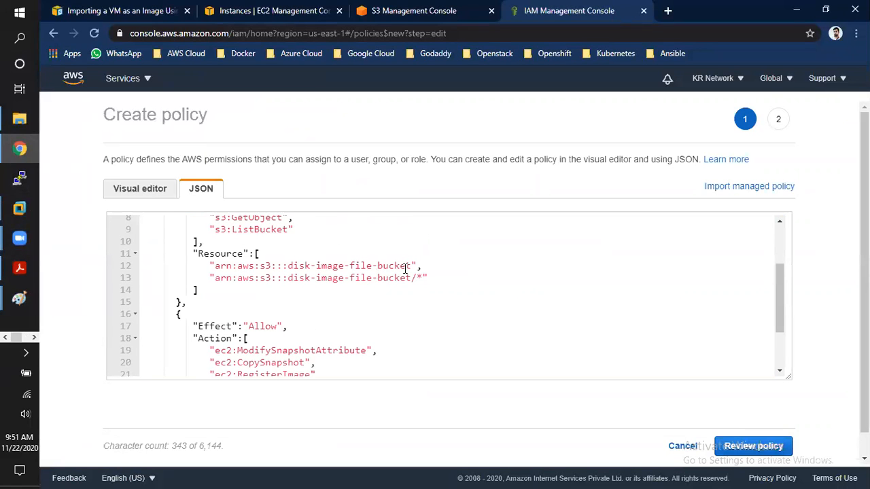
left_click_drag(410, 266, 288, 267)
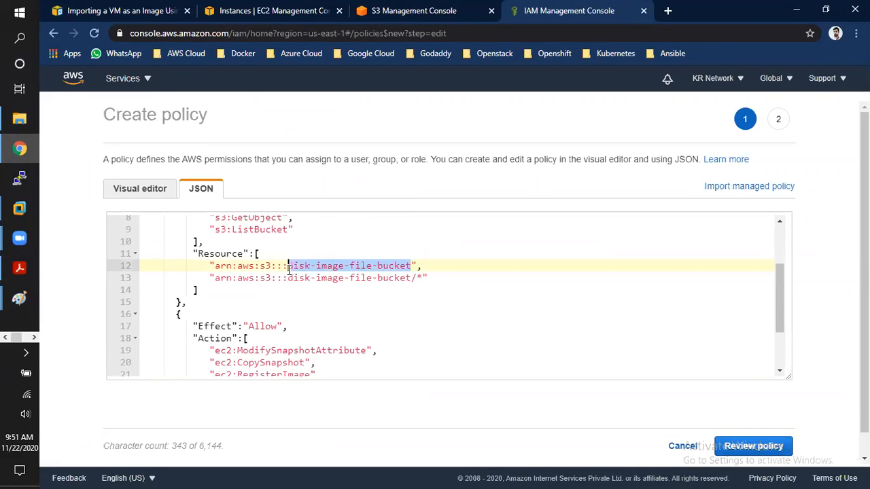
key("BackSpace")
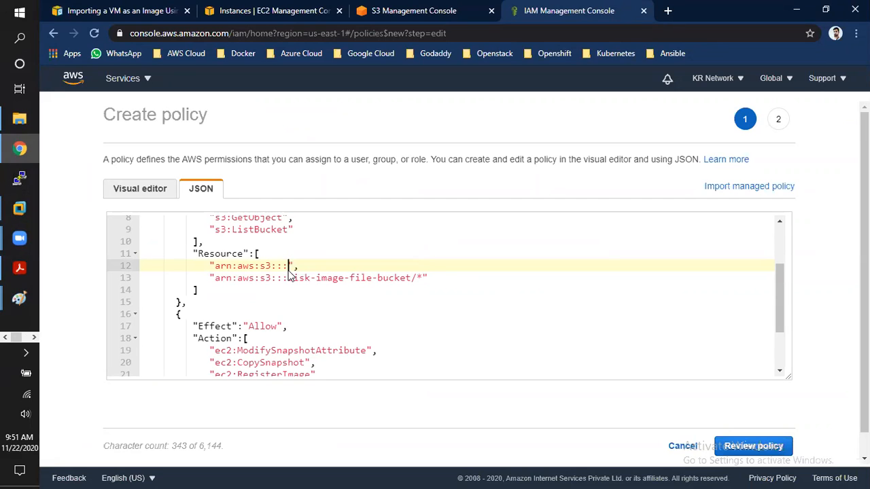
type("krmigration-bucket")
Step: Replace disk-image-file-bucket with krmigration-bucket in the second S3 resource ARN, the one ending in /*
left_click(411, 278)
left_click_drag(411, 278, 288, 278)
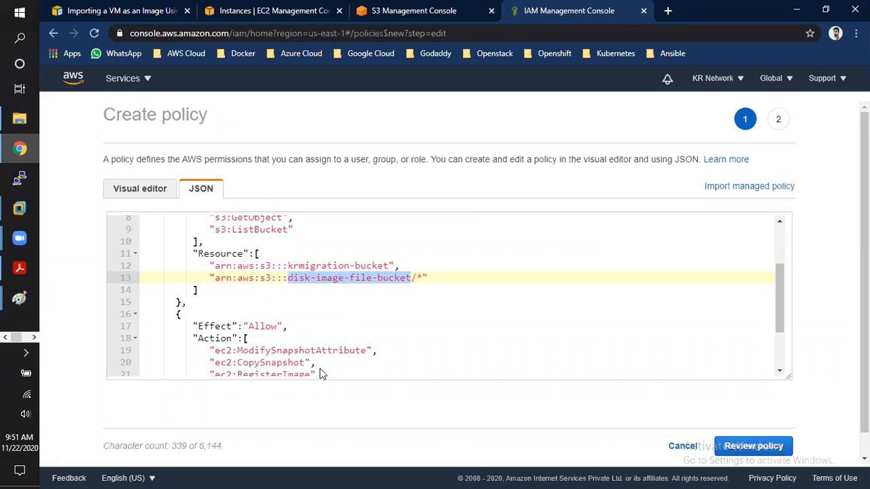
key("BackSpace")
type("krmigration-bucket")
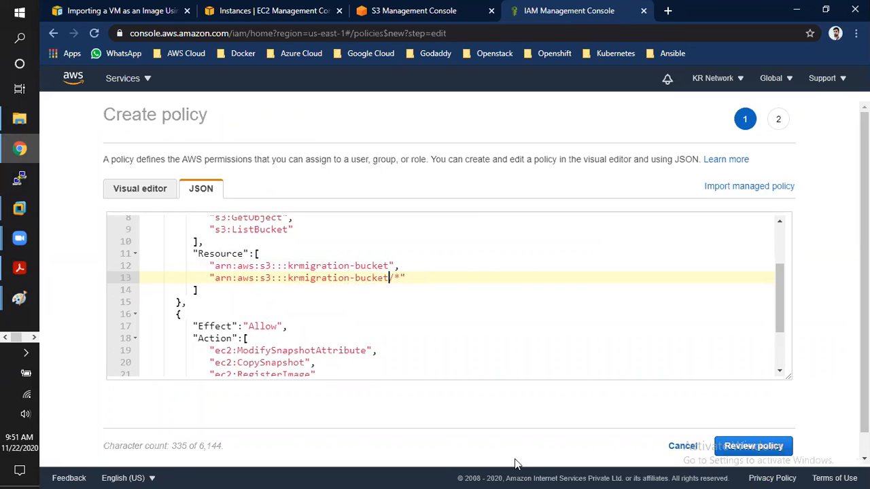
Step: Continue to the policy review, name the policy policyforiamrole and create it
left_click(748, 446)
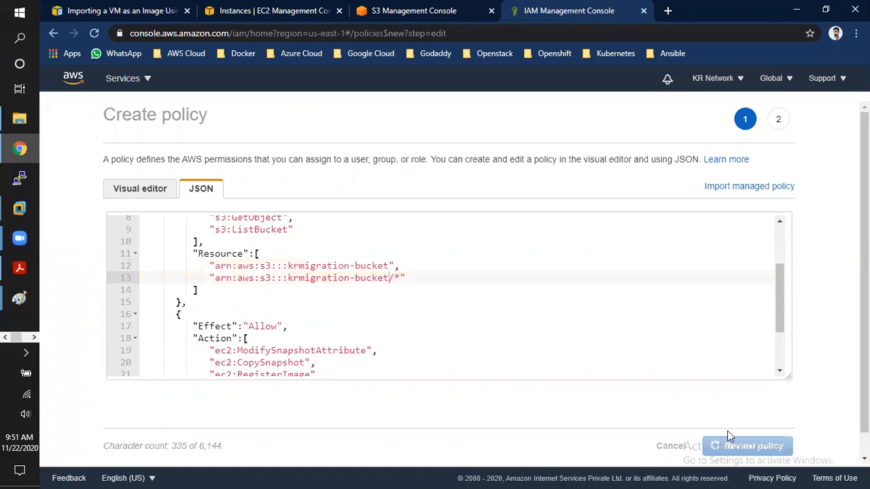
left_click(357, 197)
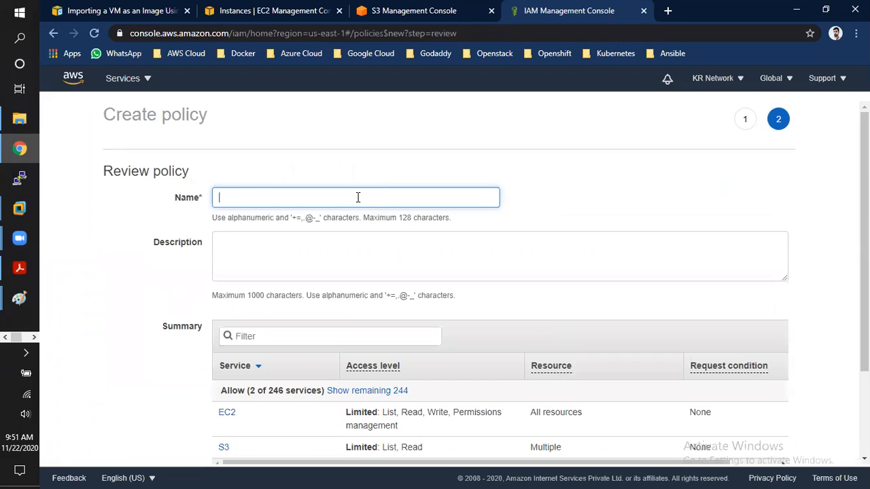
type("pol")
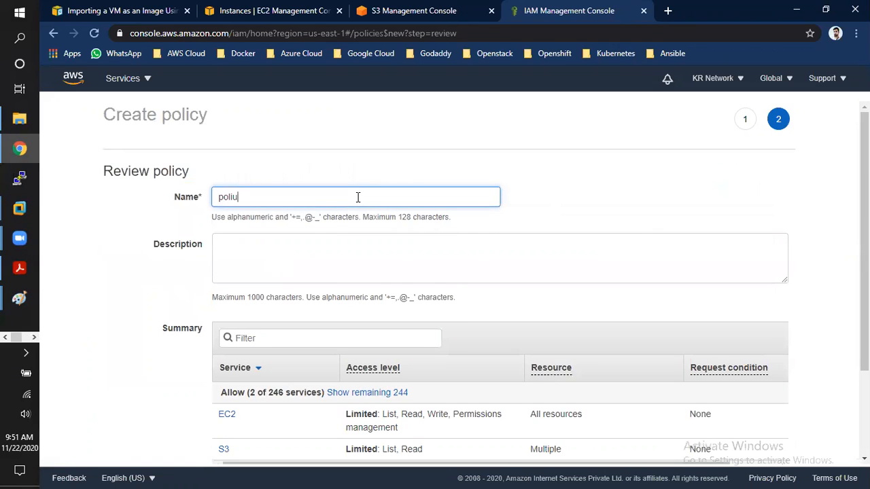
type("icyforiamrole")
key("ctrl+a")
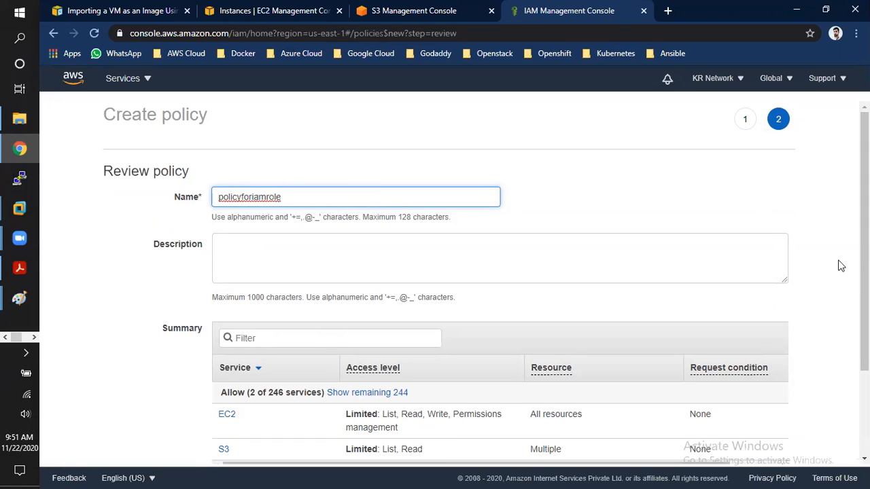
scroll(838, 265, "down", 3)
left_click(779, 424)
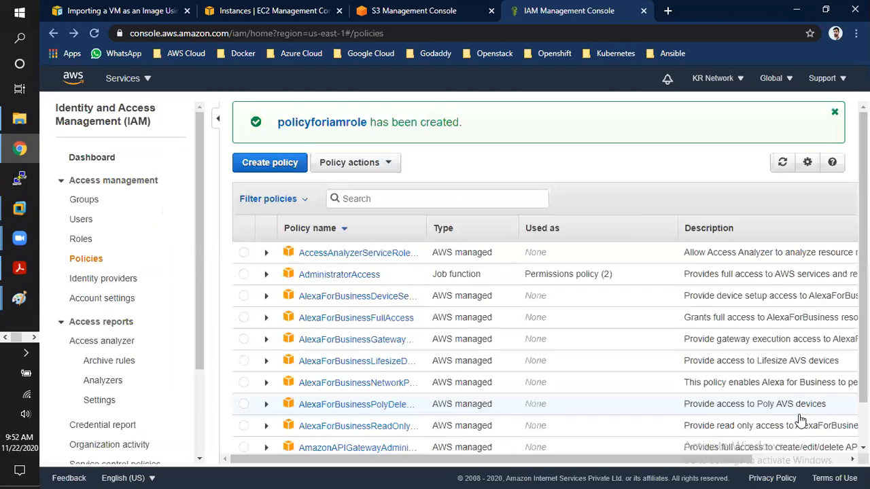
Step: Start creating an IAM role for an AWS service with the EC2 use case and continue to its permissions
left_click(81, 242)
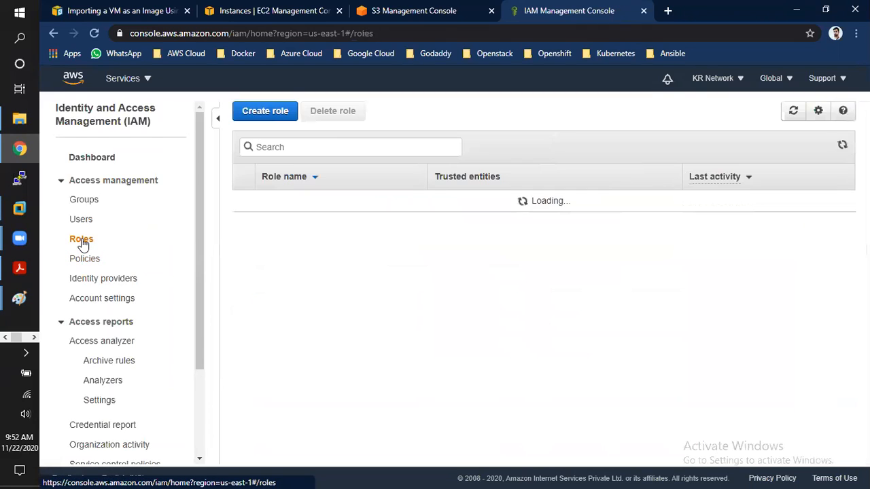
left_click(260, 115)
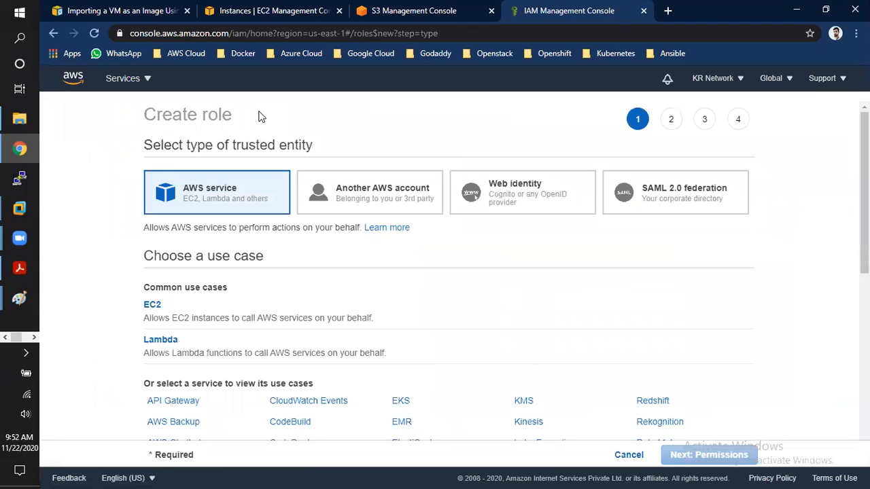
left_click(204, 316)
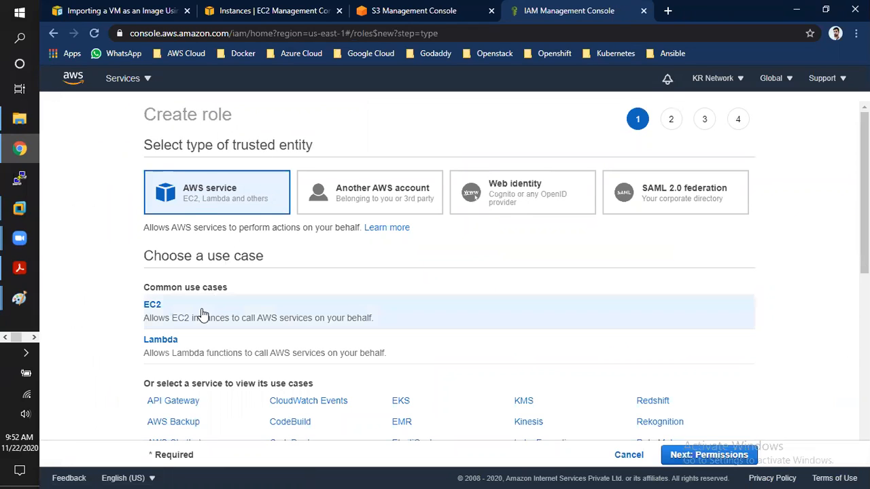
left_click(724, 455)
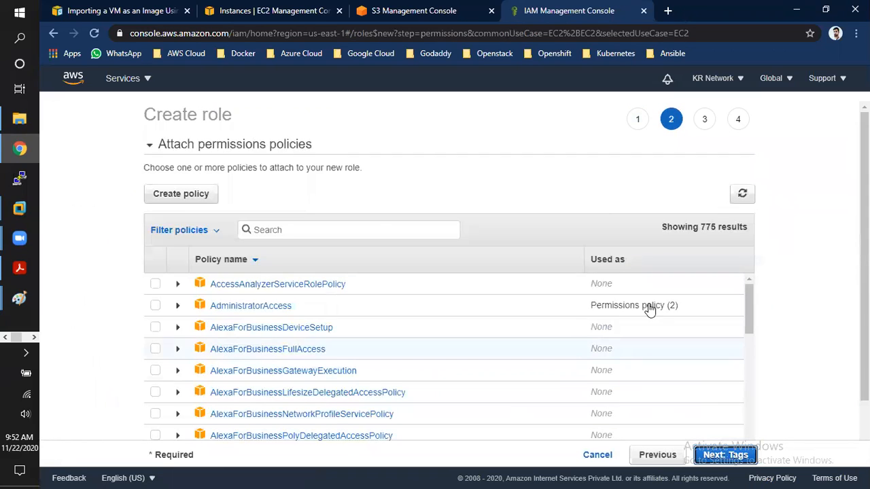
Step: Find the policyforiamrole policy, attach it to the new role and continue past the tags to the review
left_click(351, 229)
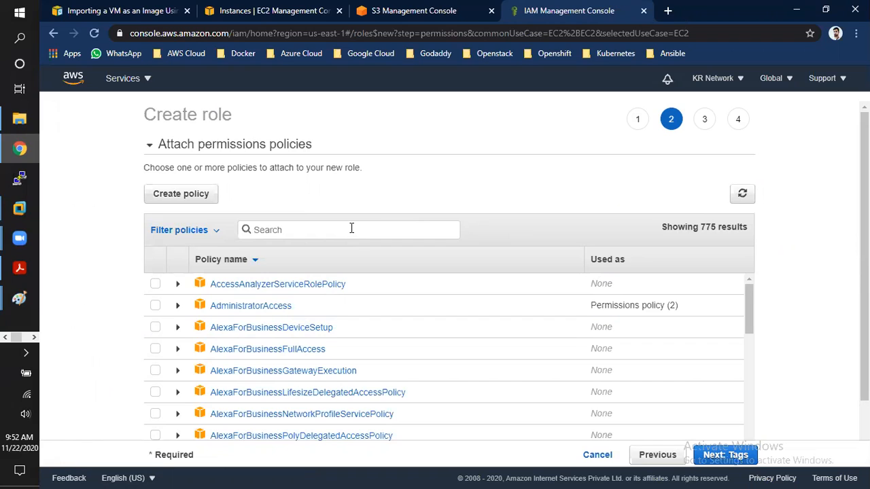
type("policyfor")
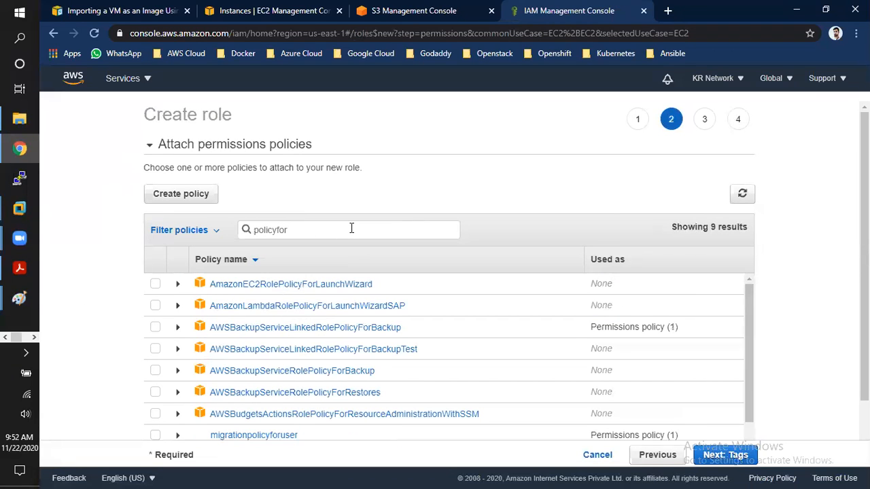
type("iam")
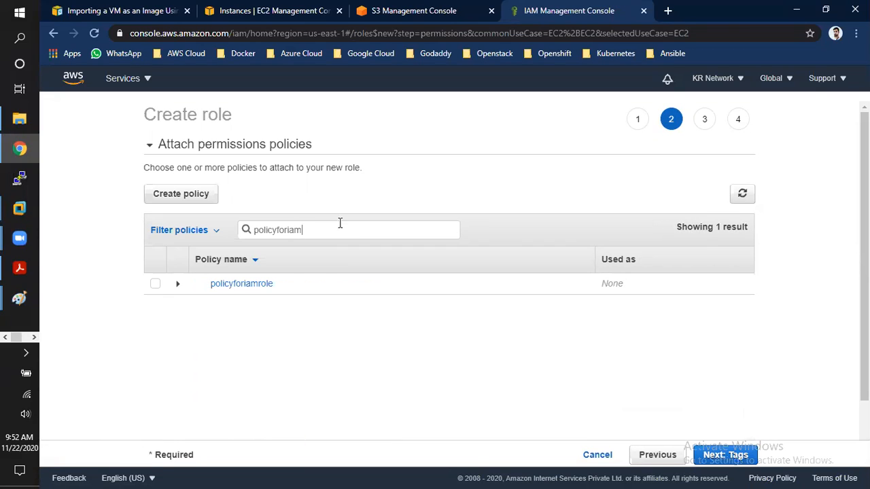
left_click(156, 284)
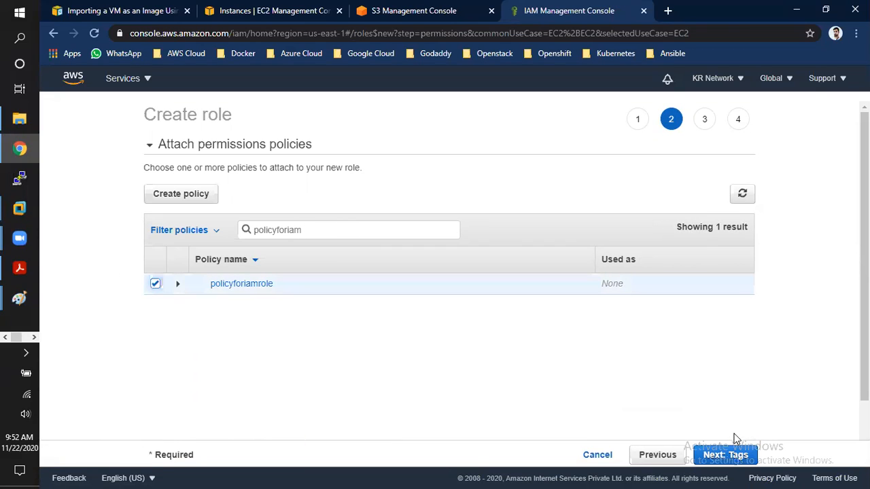
left_click(734, 454)
left_click(736, 454)
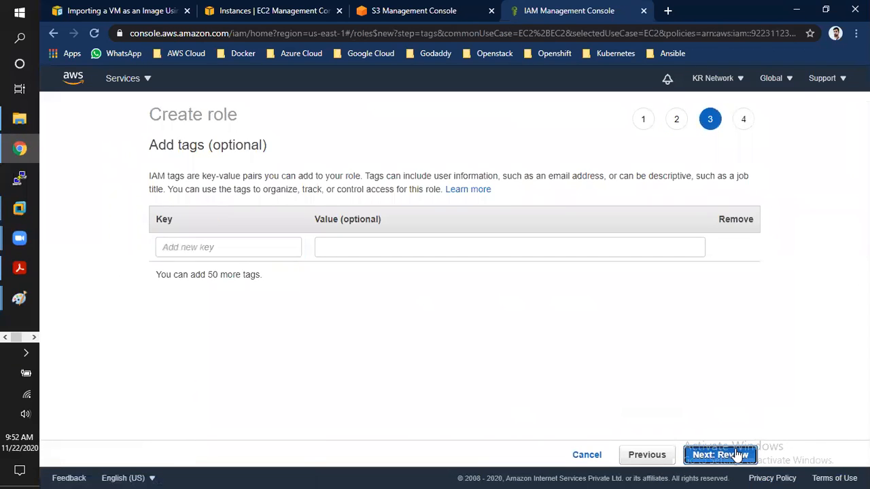
Step: Name the role vmimport and create it
left_click(447, 195)
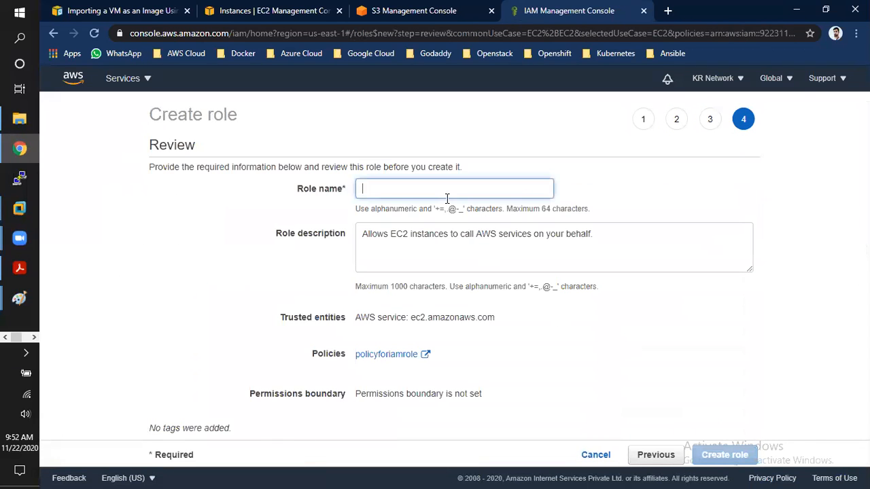
type("vm")
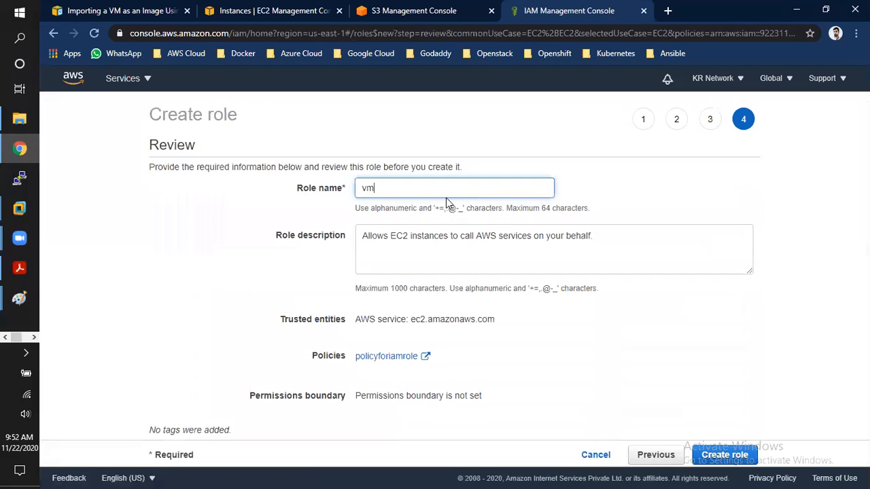
type("import")
left_click(728, 453)
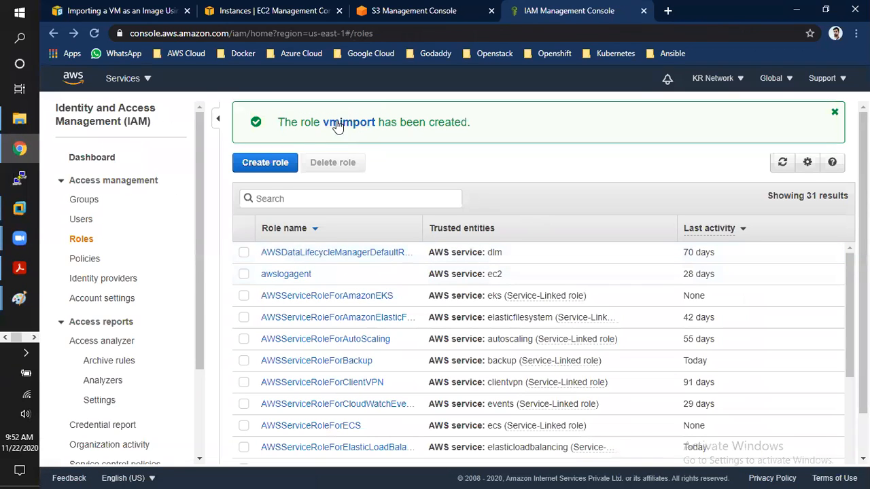
Step: Open the vmimport role's trust relationship for editing and clear its entire policy document
left_click(349, 122)
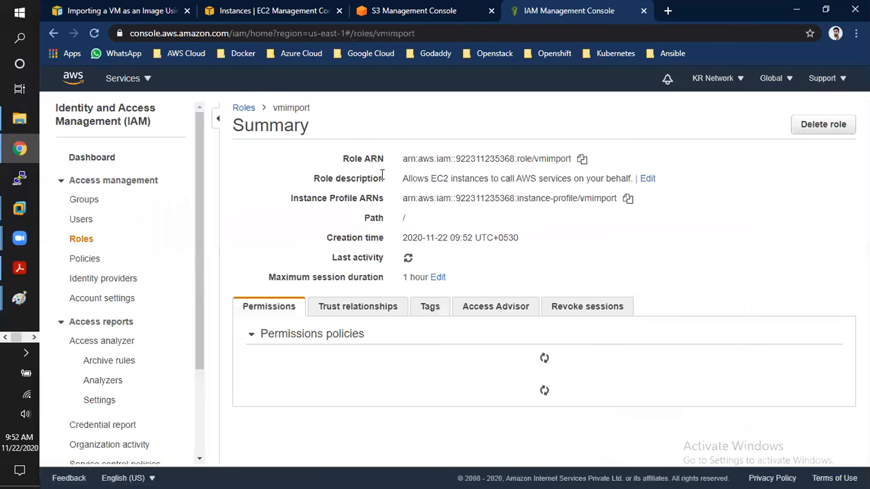
left_click(362, 306)
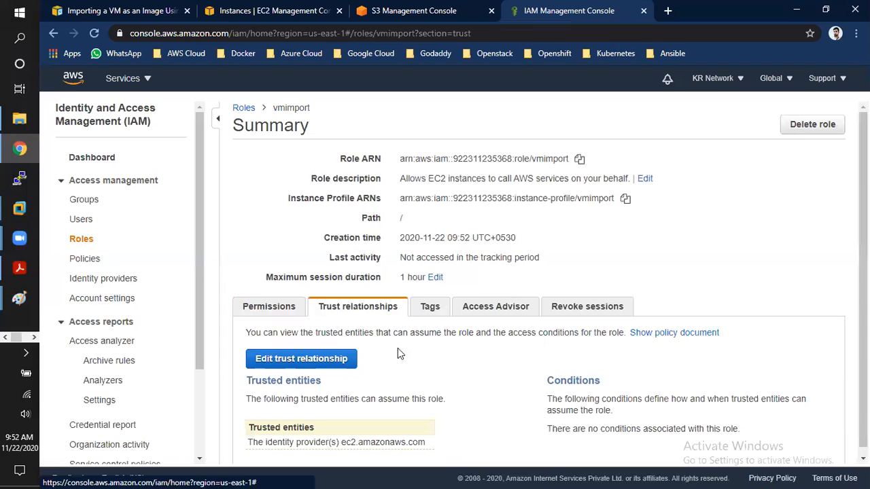
scroll(403, 379, "down", 1)
left_click(327, 356)
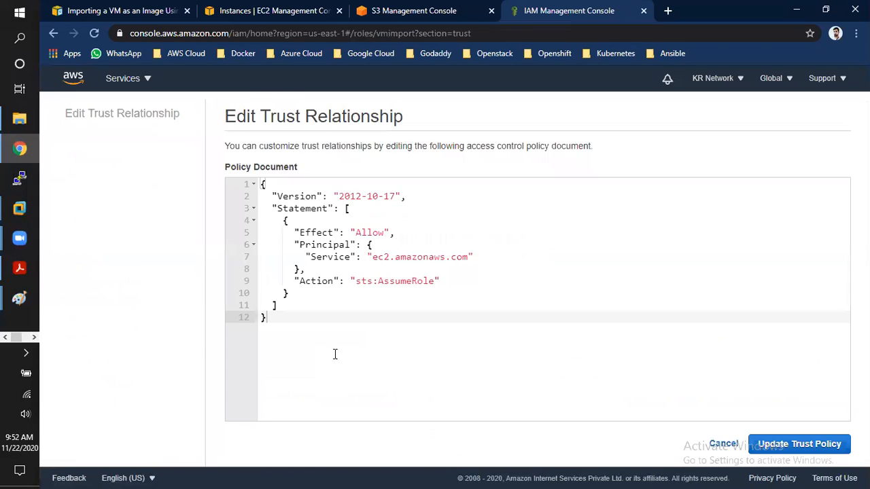
left_click_drag(299, 313, 261, 185)
key("BackSpace")
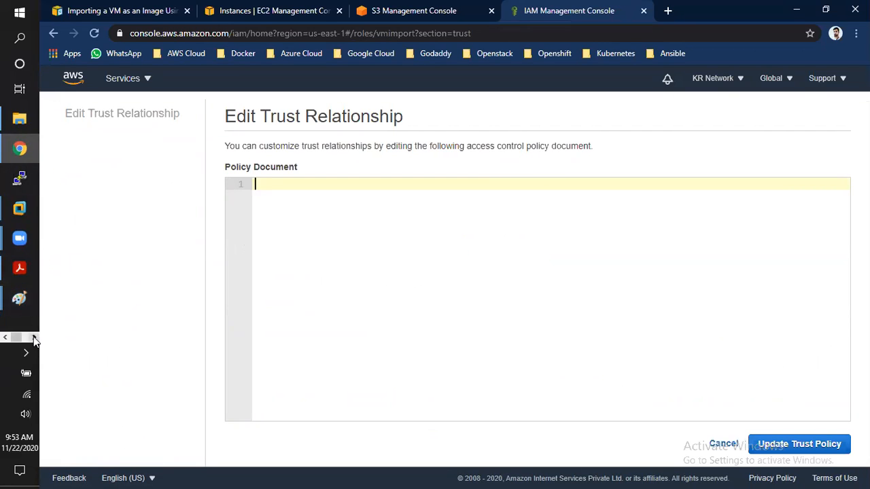
Step: Switch to Notepad++ and copy the whole JSON block from the file 2. Required Service Role.txt
left_click(19, 121)
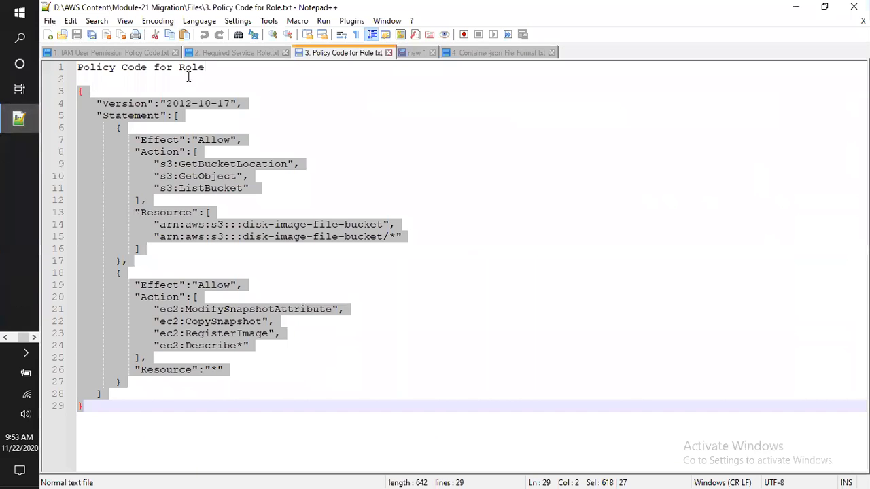
left_click(243, 53)
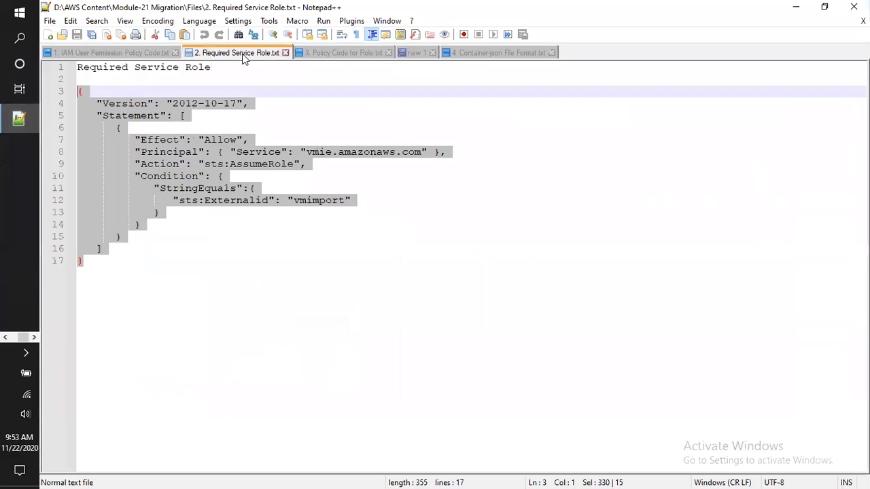
left_click(242, 206)
left_click(304, 202)
double_click(304, 202)
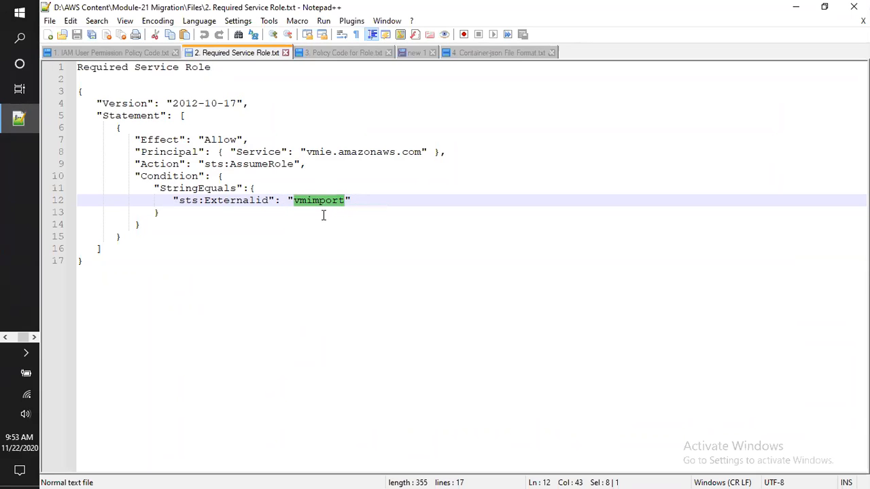
double_click(322, 201)
left_click(87, 260)
left_click_drag(86, 260, 69, 99)
key("ctrl+c")
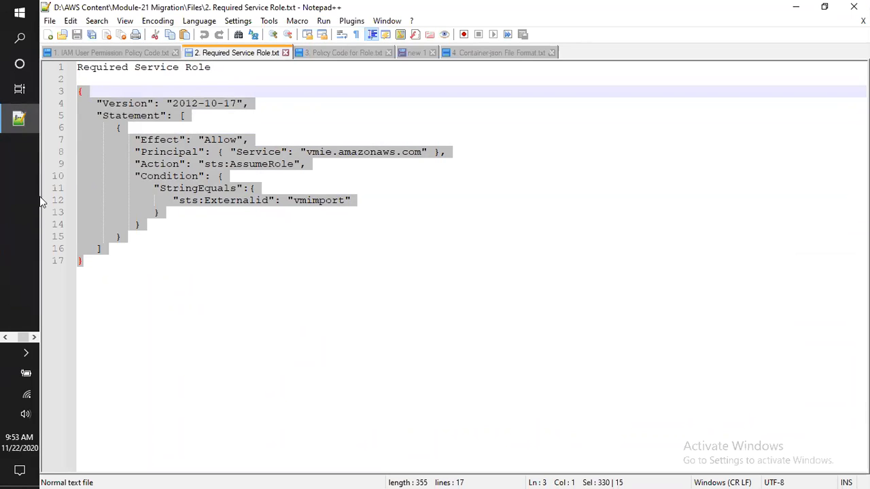
Step: Switch back to Chrome, paste the copied JSON as the vmimport role's trust policy and update it
left_click(4, 337)
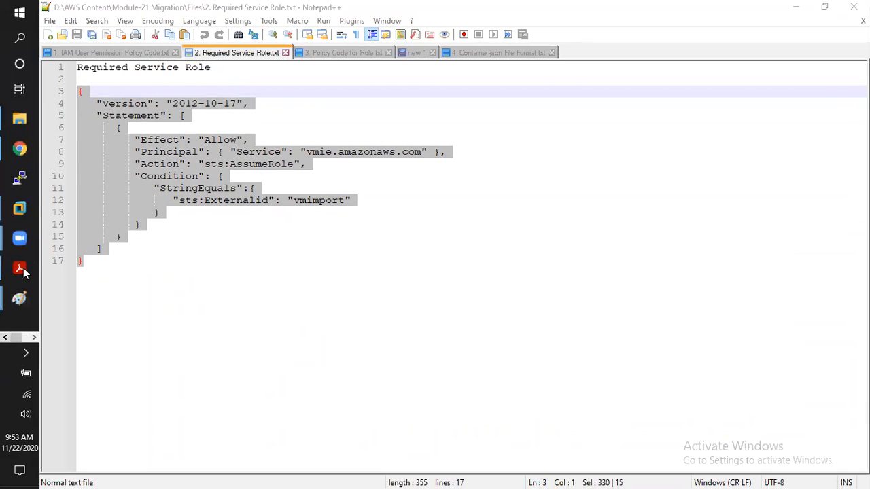
left_click(19, 148)
key("ctrl+v")
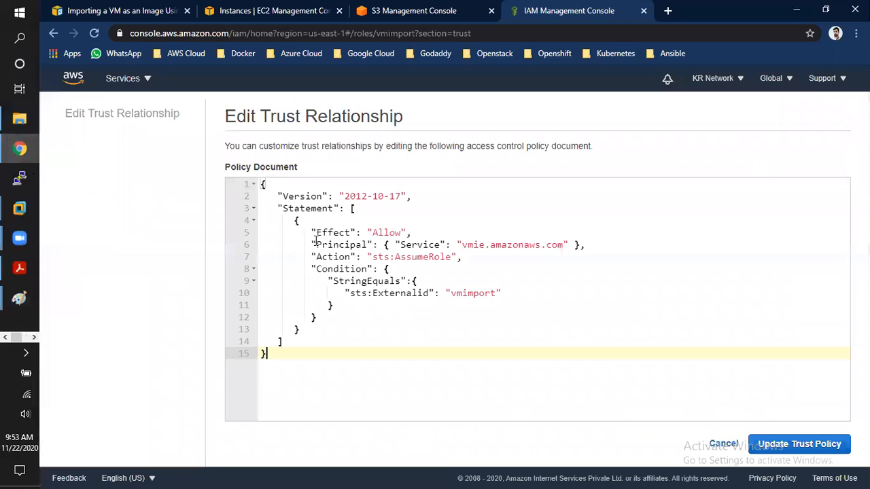
left_click(814, 446)
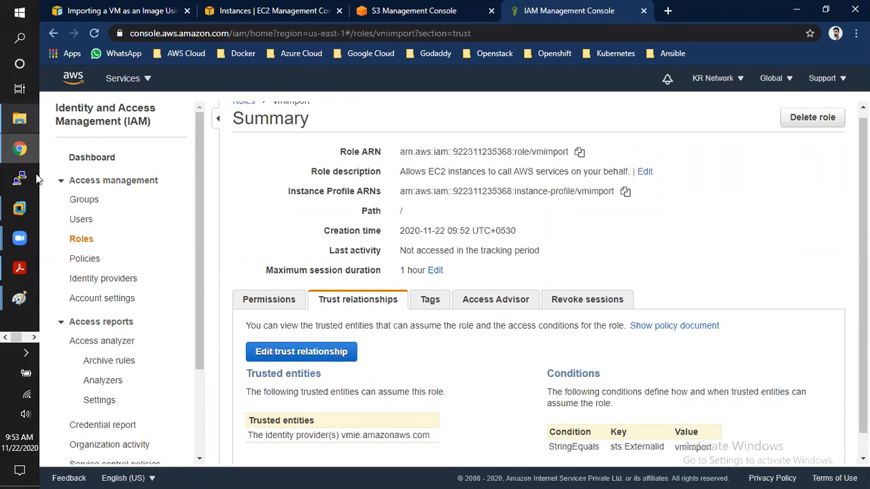
Step: Go to the EC2 instances page and change the region to Asia Pacific (Mumbai)
left_click(81, 220)
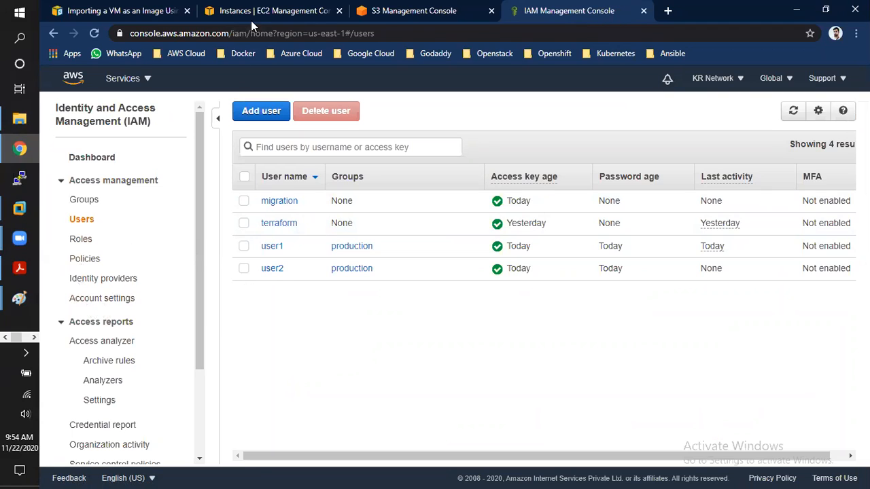
left_click(280, 13)
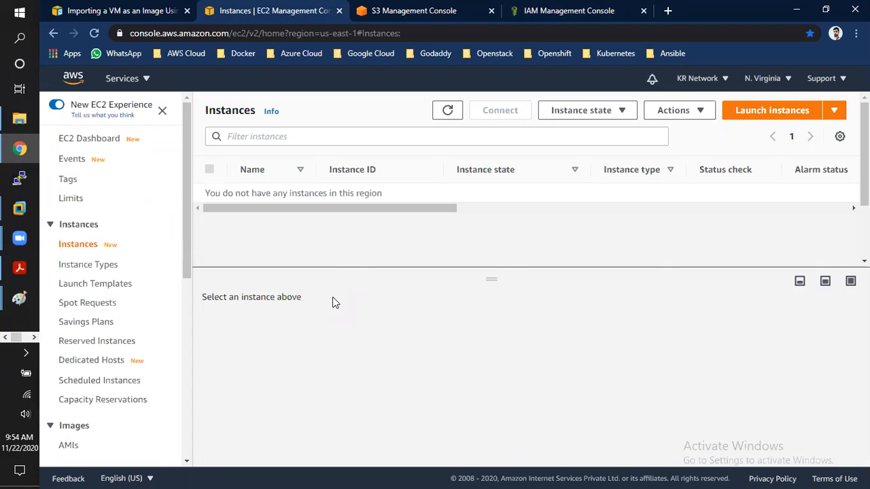
left_click(783, 80)
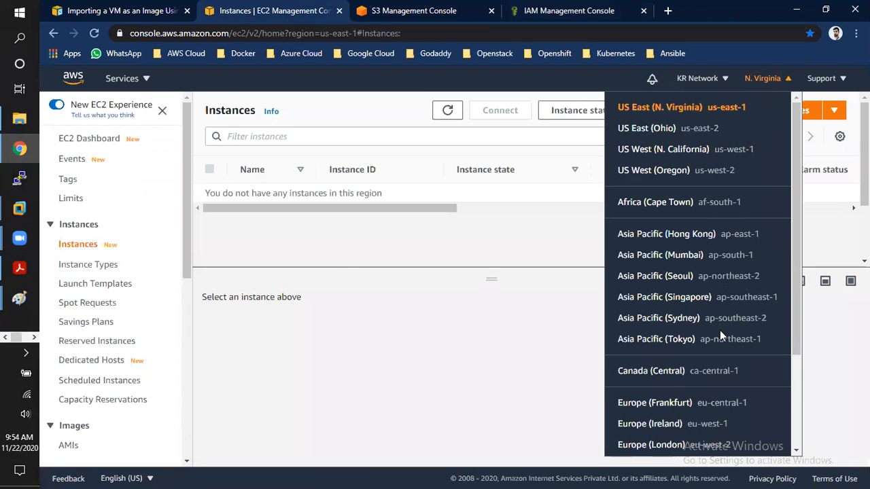
left_click(680, 261)
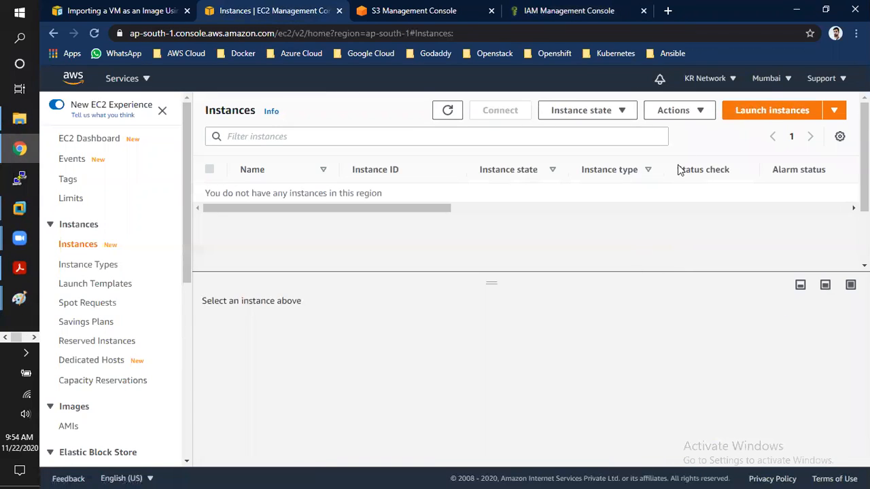
Step: Start launching an instance with the 64-bit (x86) Amazon Linux 2 AMI and t2.micro type, keeping default details and storage, up to the tags
left_click(738, 109)
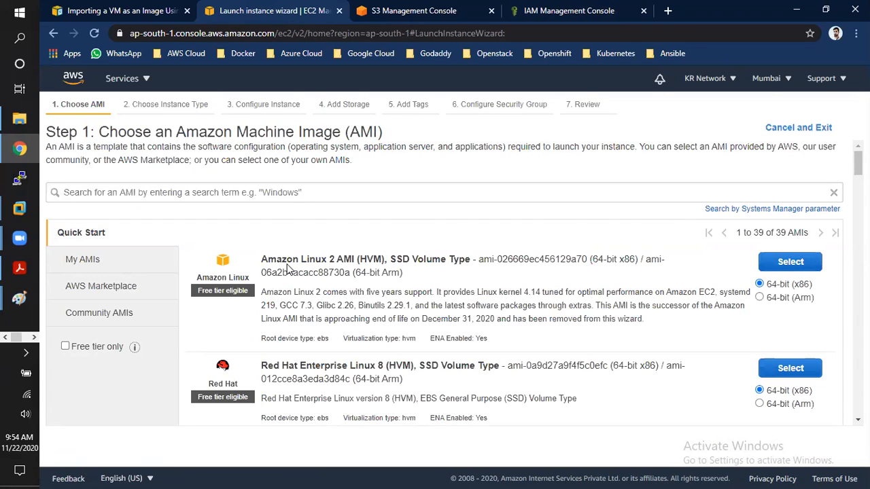
left_click_drag(300, 369, 352, 369)
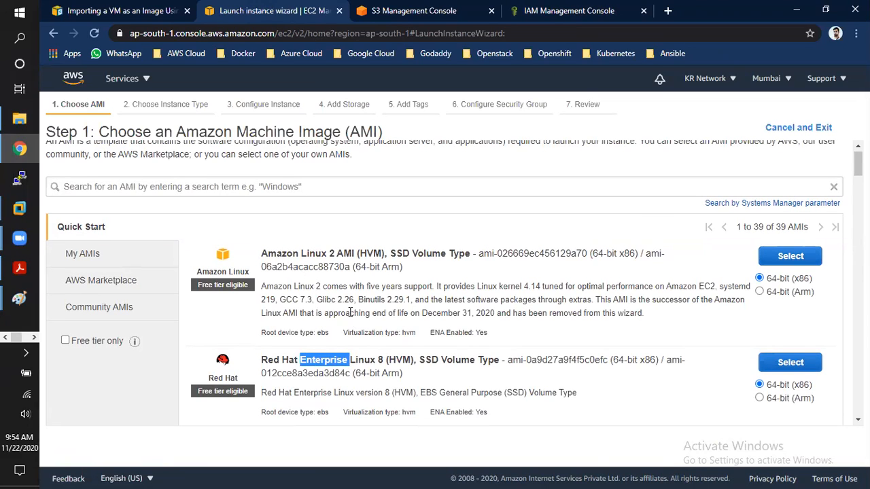
left_click_drag(286, 255, 405, 256)
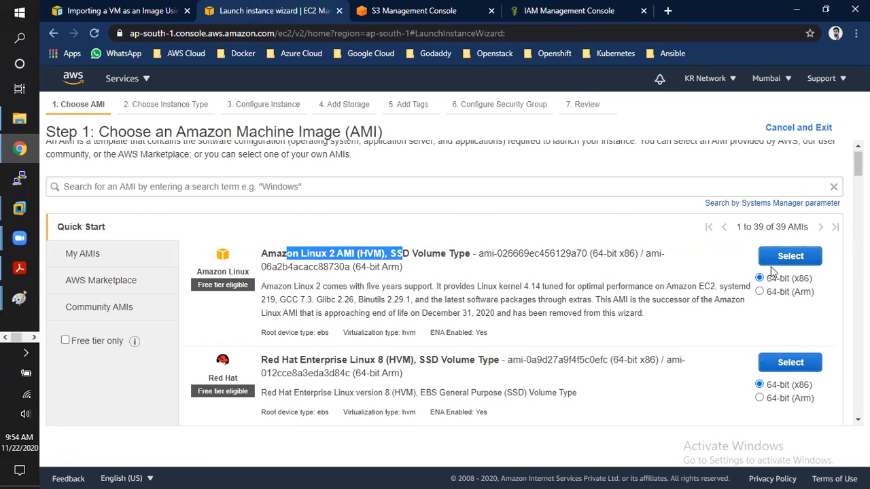
left_click(780, 261)
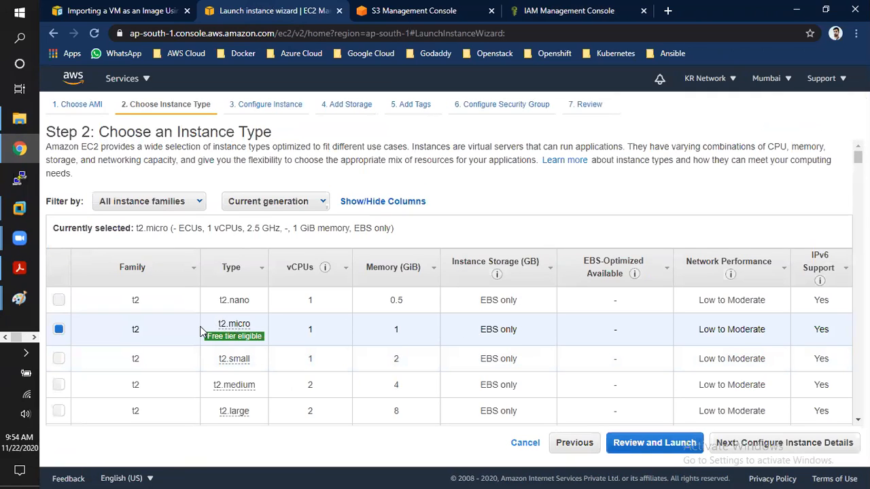
left_click(791, 444)
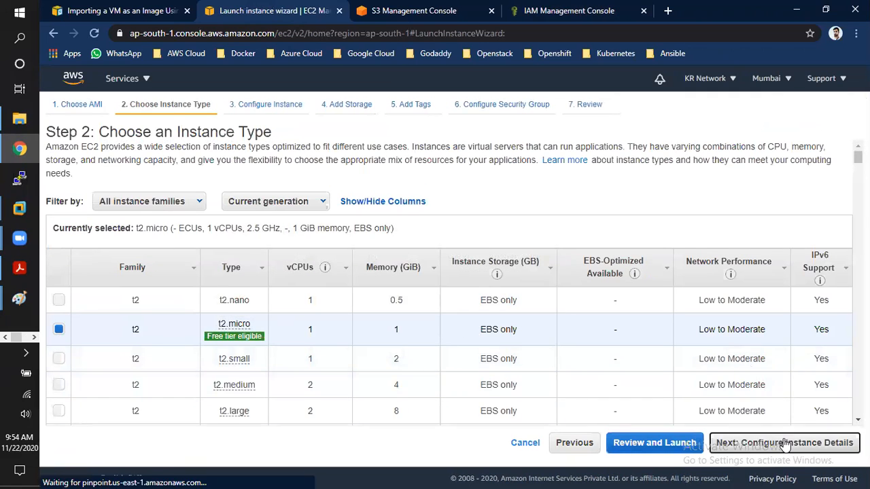
left_click(824, 445)
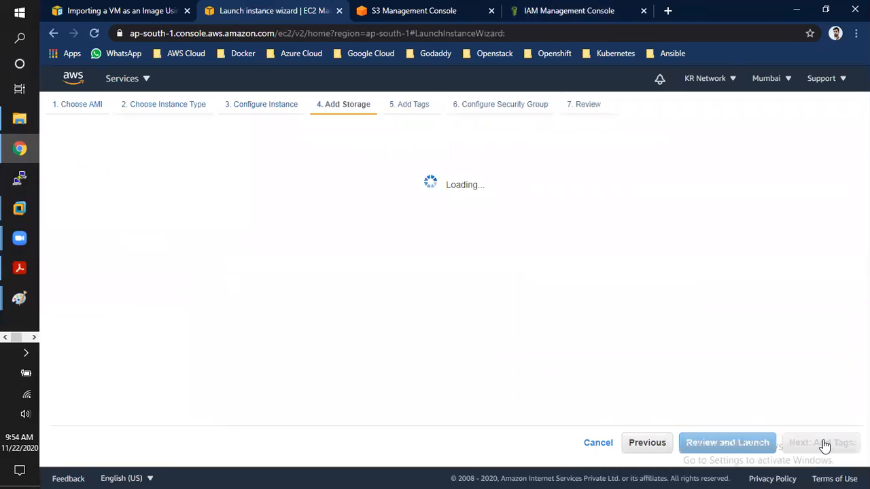
left_click(824, 445)
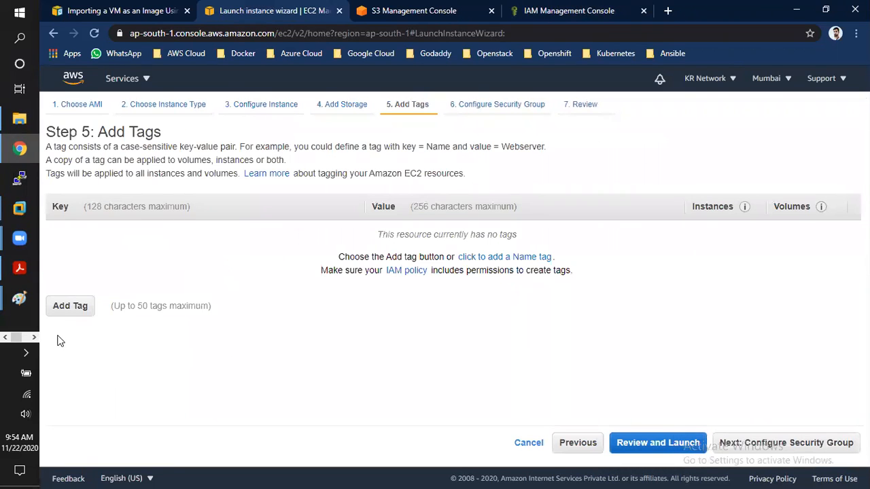
Step: Add a tag to the instance with the key Name and the value Migration-server
left_click(67, 307)
type("Name")
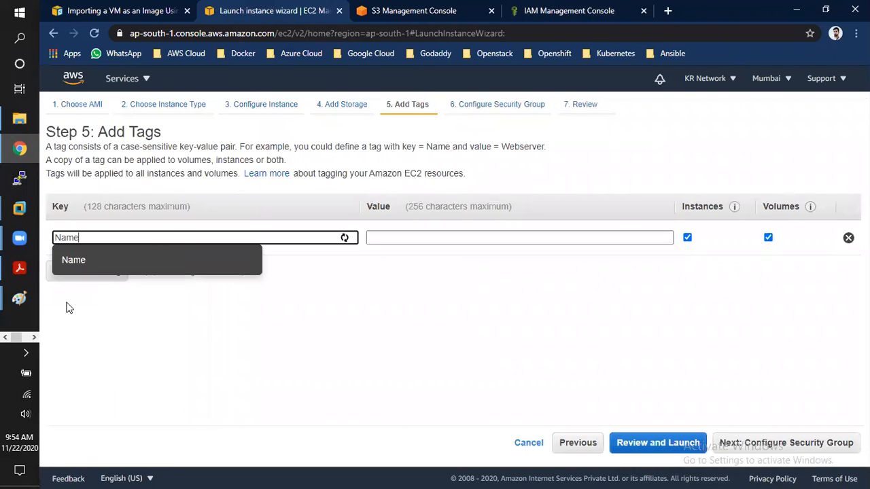
key("Tab")
type("Mig")
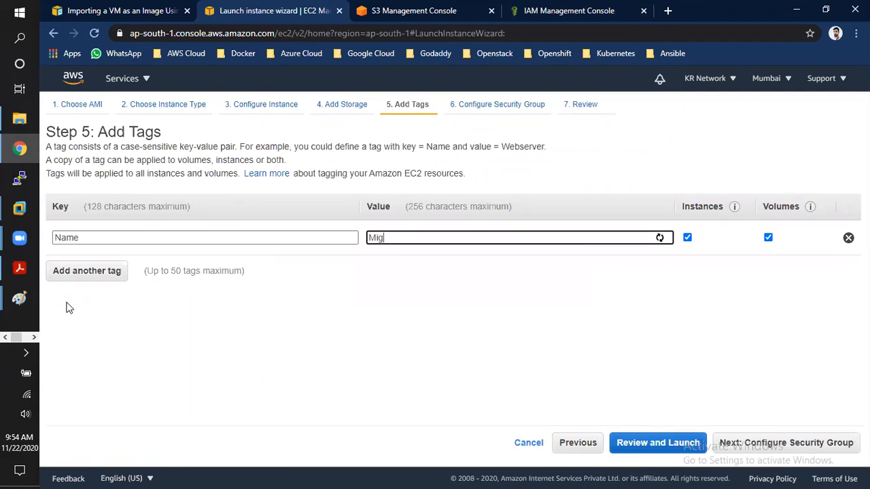
type("ration-server")
Step: Continue to the security group settings and assign the existing default VPC security group
left_click(757, 446)
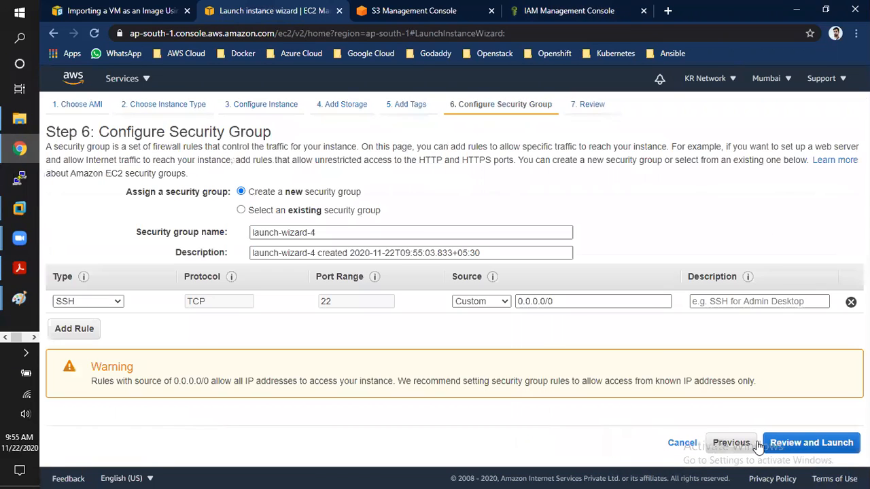
left_click(375, 212)
left_click(345, 280)
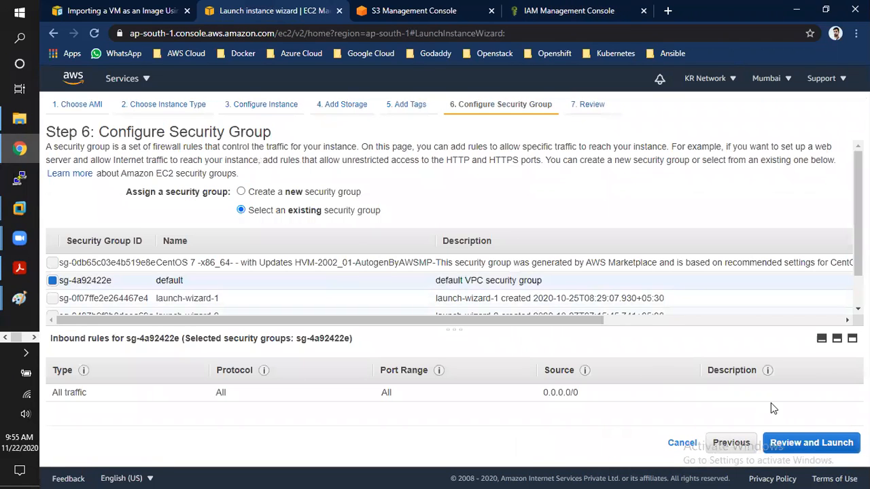
Step: Review the instance and launch it with the existing key pair mumbai-key, acknowledging access to the private key file
left_click(826, 444)
left_click(828, 449)
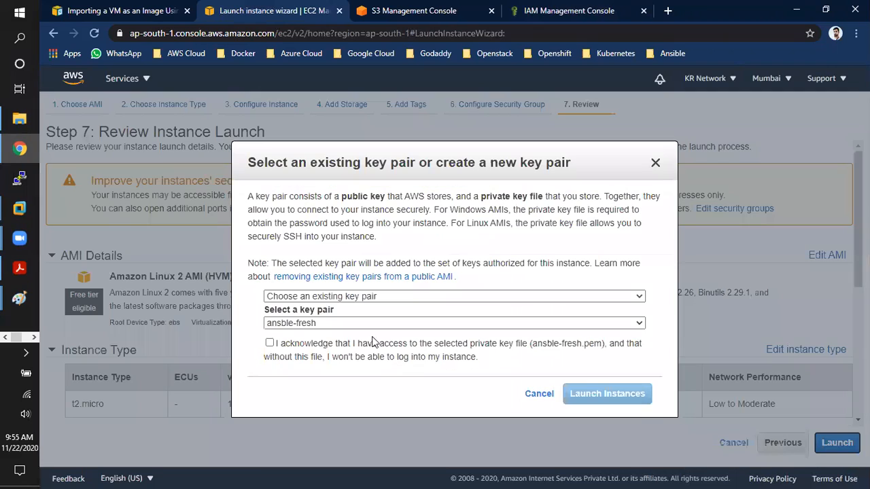
left_click(355, 324)
left_click(335, 420)
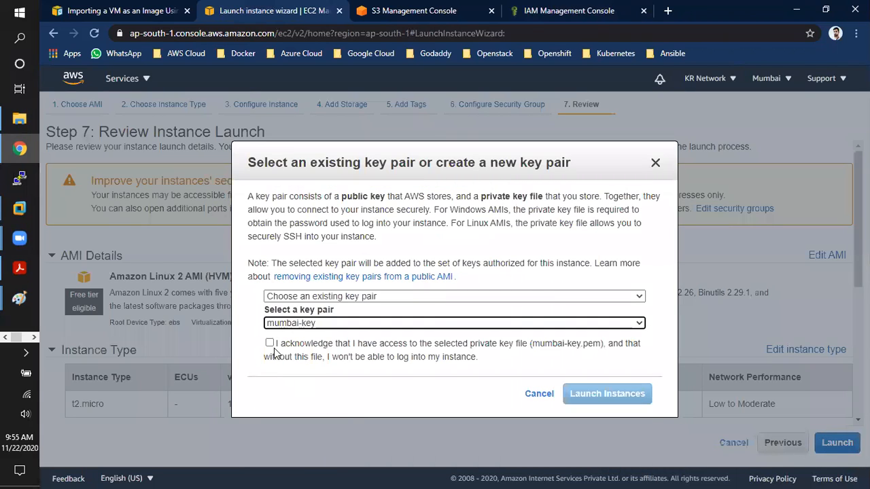
left_click(302, 355)
left_click(605, 393)
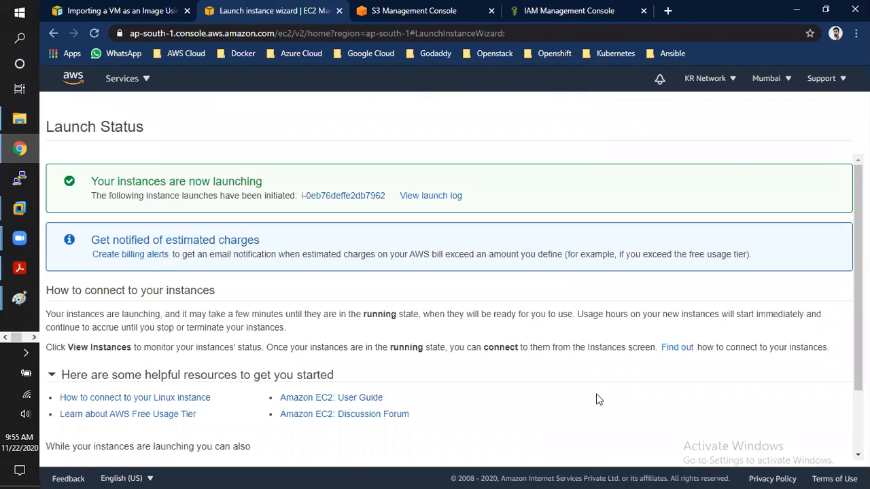
Step: View the instances list, select Migration-server and copy its public IPv4 address
scroll(679, 407, "down", 2)
left_click(799, 451)
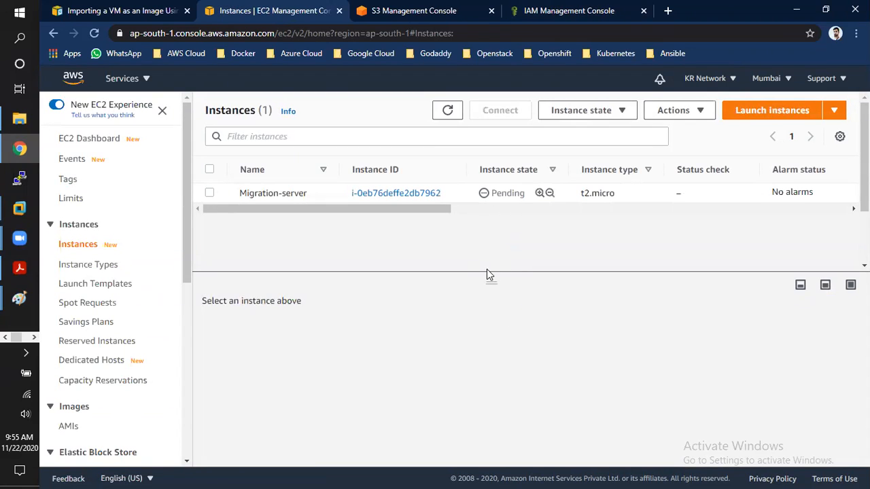
left_click_drag(490, 272, 490, 263)
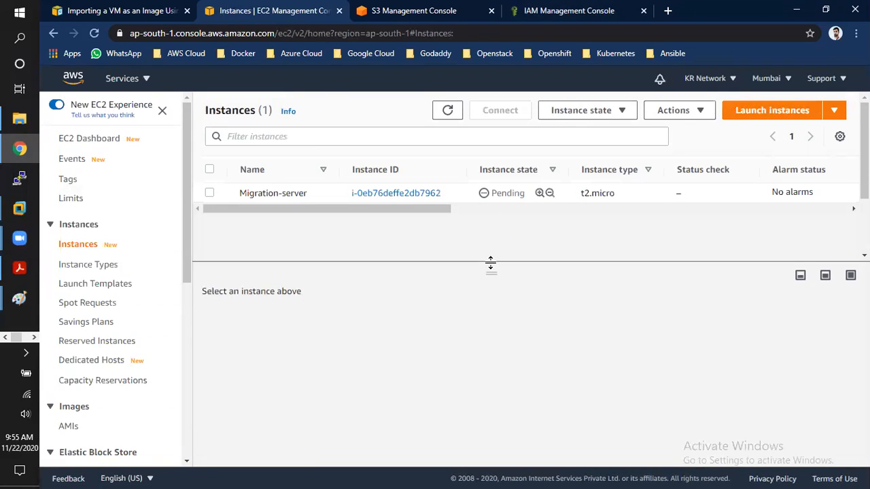
left_click(465, 193)
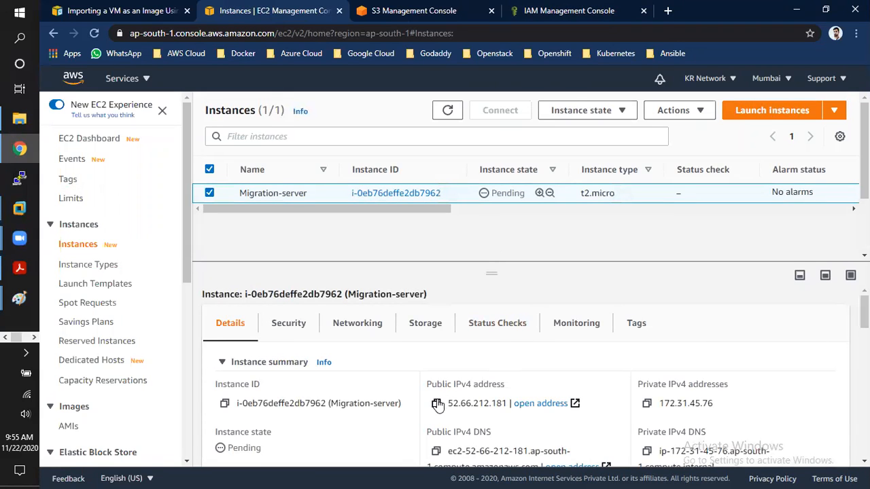
left_click(436, 403)
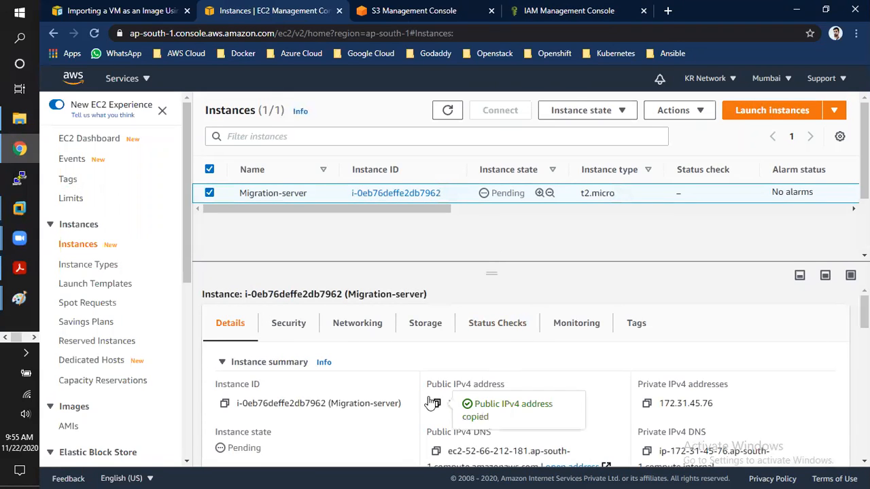
Step: Switch to PuTTY, load the saved session AWSCLOUD, set the host to the copied public IP address and try to connect
left_click(28, 186)
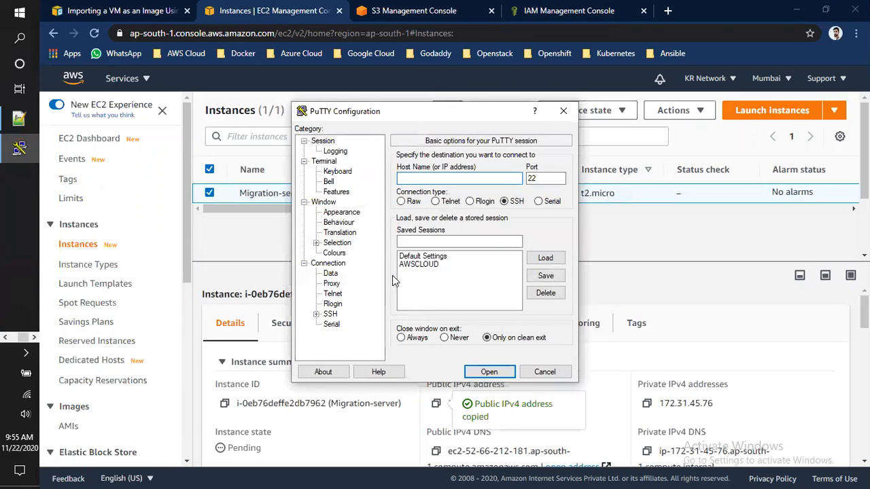
left_click(423, 265)
left_click(546, 260)
left_click(466, 179)
key("ctrl+v")
left_click(491, 370)
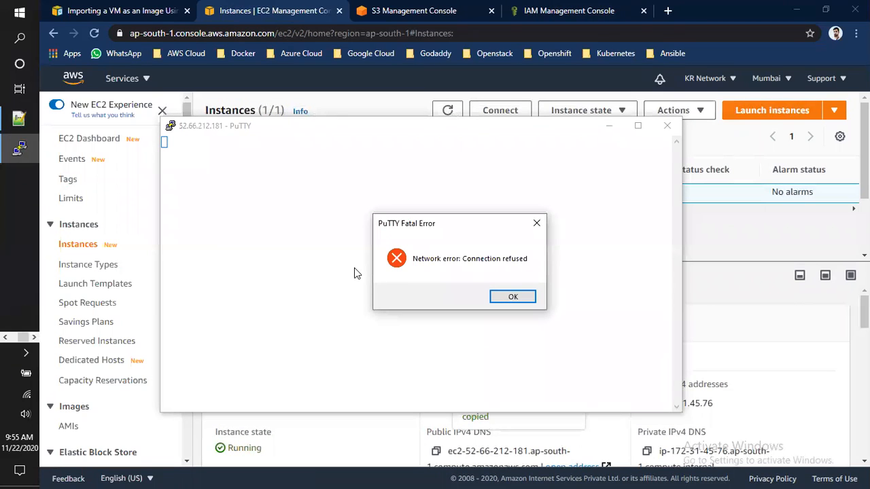
left_click(505, 295)
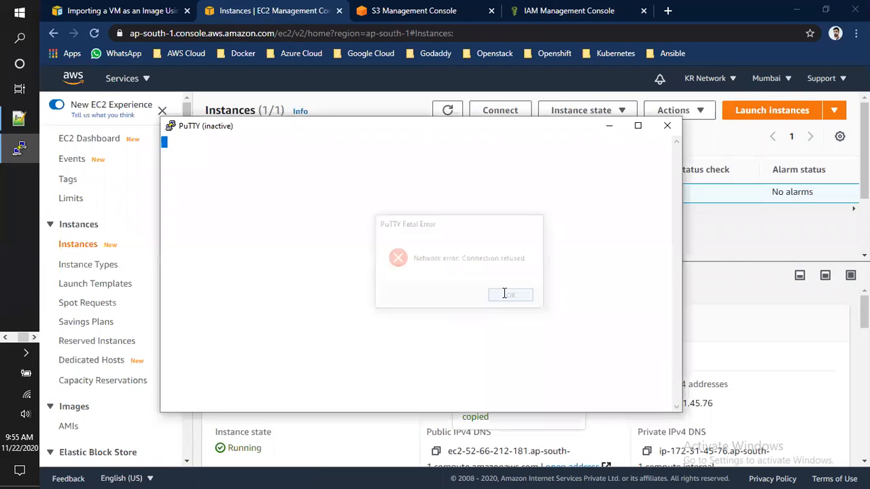
Step: Restart the PuTTY session, accept the server's host key and maximize the terminal window
right_click(378, 127)
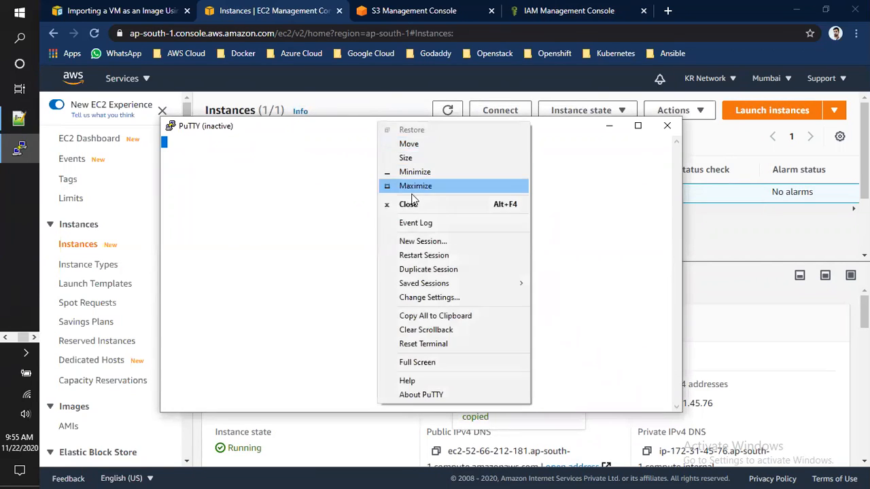
left_click(433, 257)
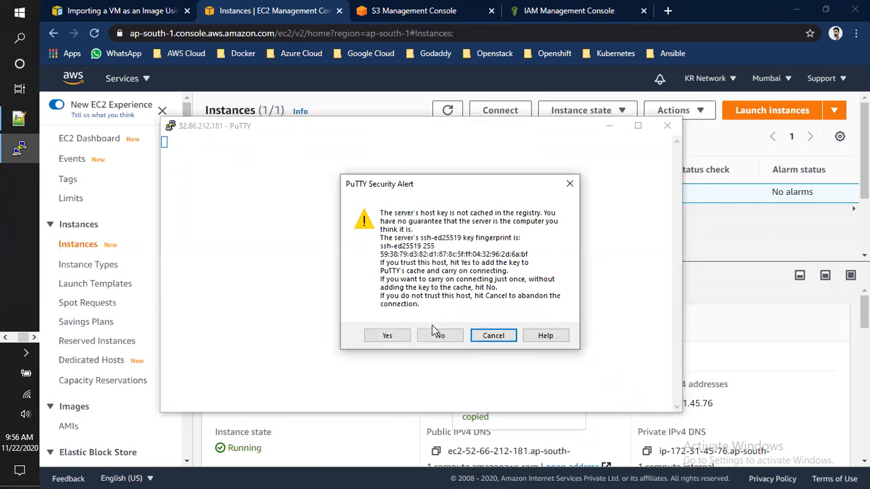
left_click(399, 334)
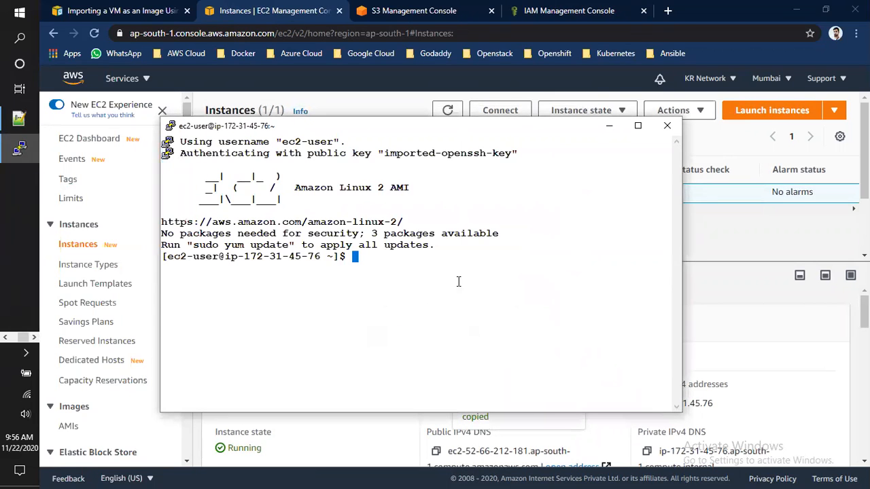
left_click(638, 127)
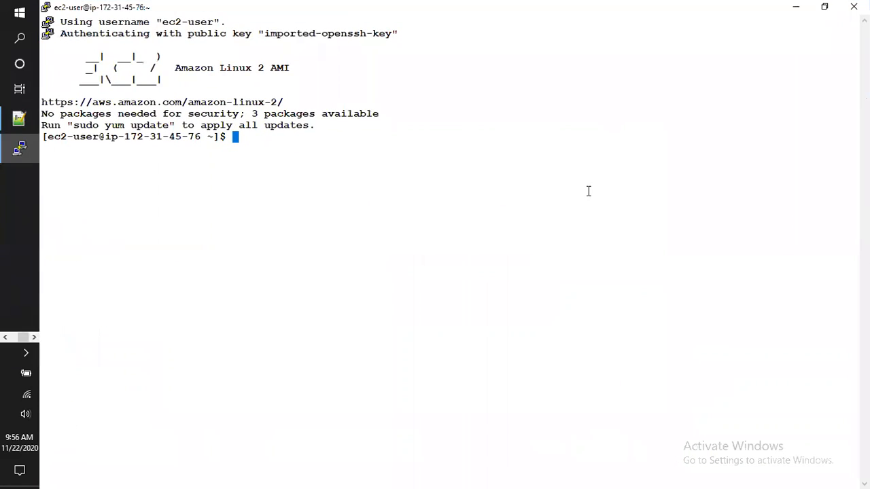
Step: Switch to the root user with sudo su -
type("sudo su ")
type("-")
key("Return")
key("Return")
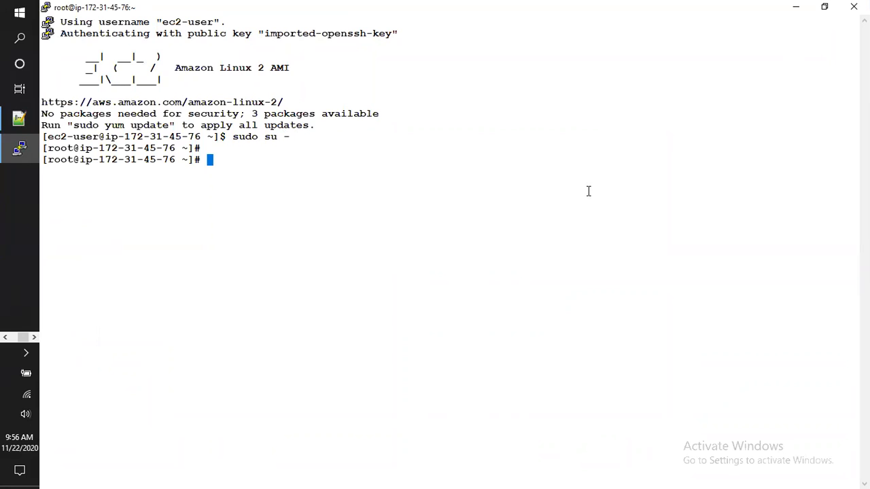
Step: Run aws configure to start setting up the AWS CLI credentials
type("aws configure")
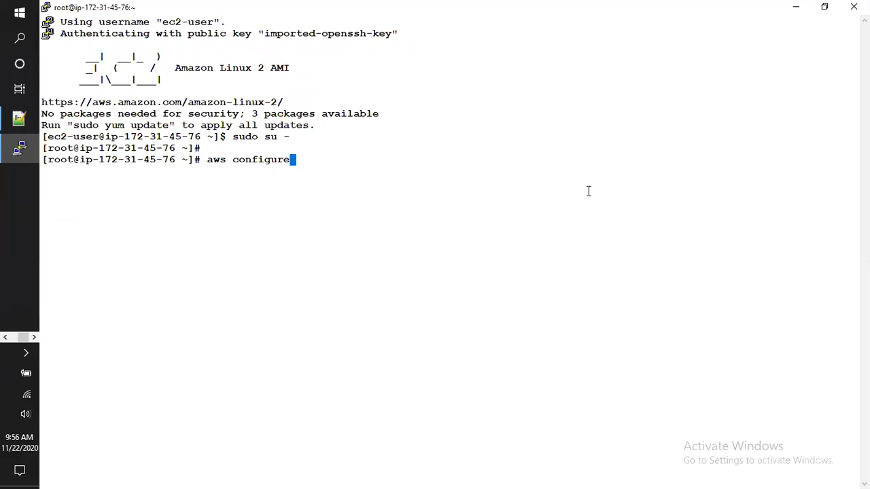
key("Return")
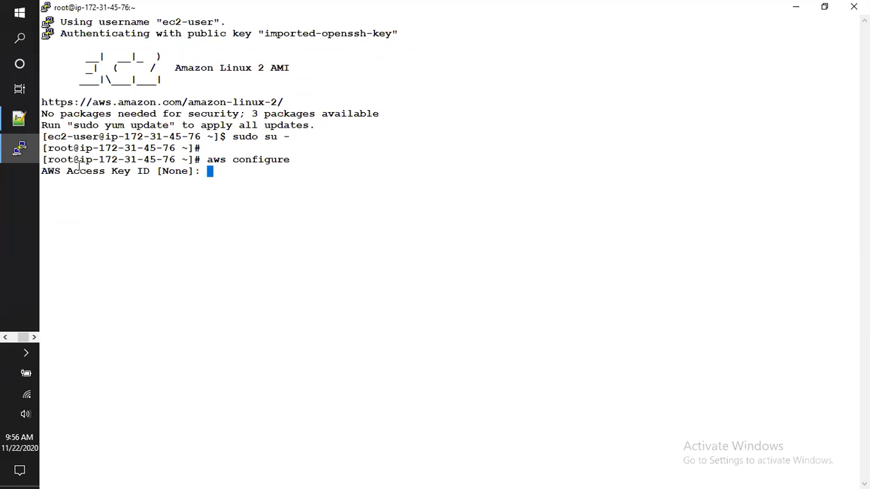
left_click_drag(47, 171, 147, 168)
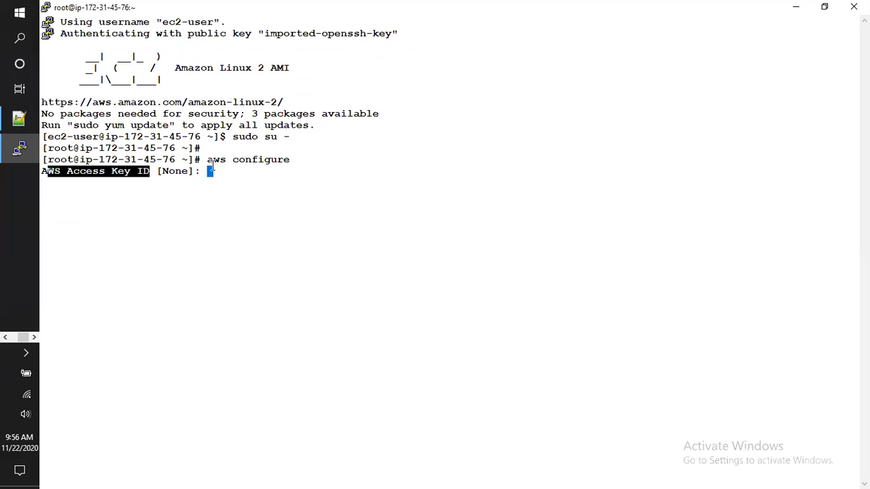
left_click(239, 170)
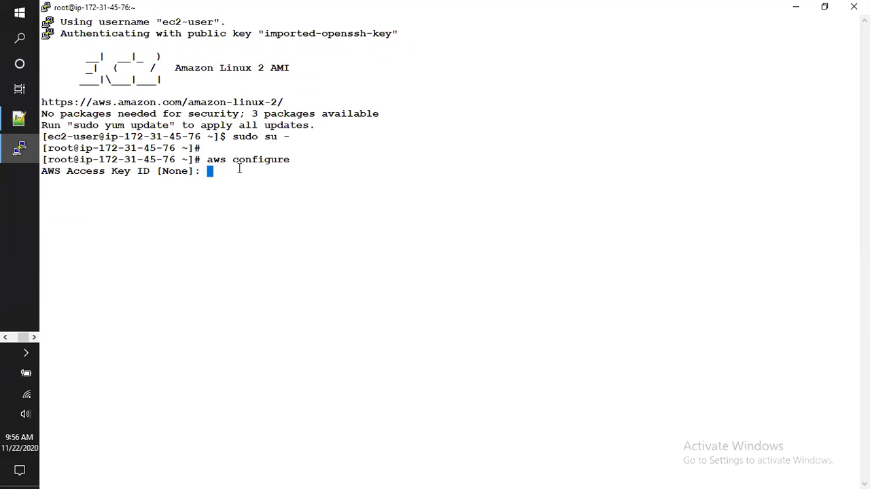
Step: Open new_user_credentials (1) from the Downloads folder in Excel and widen the access key ID and secret access key columns to fit
left_click(7, 340)
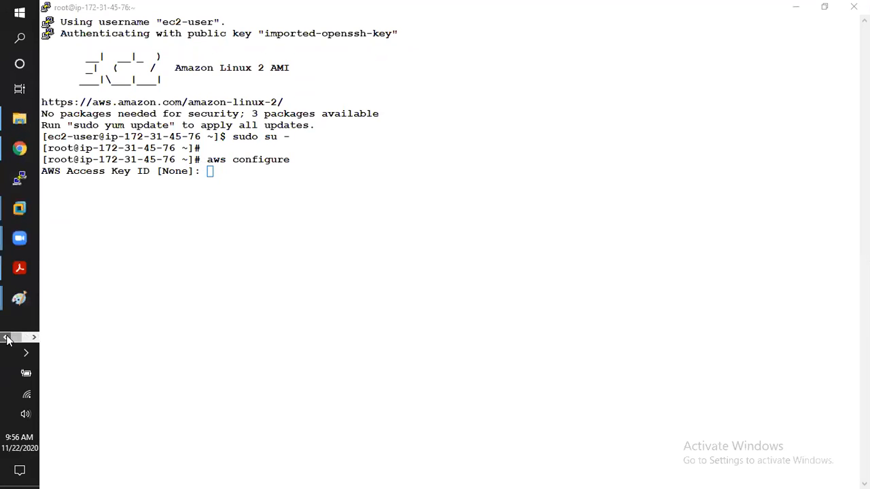
left_click(19, 121)
left_click(77, 106)
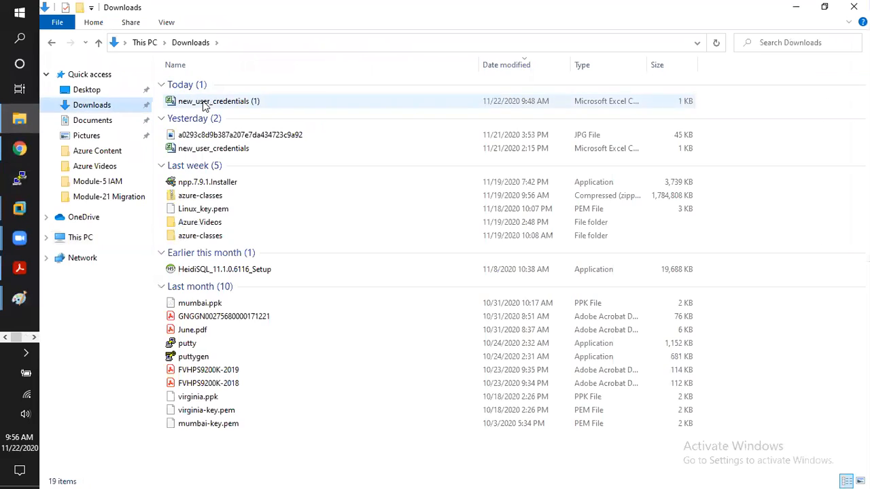
double_click(204, 101)
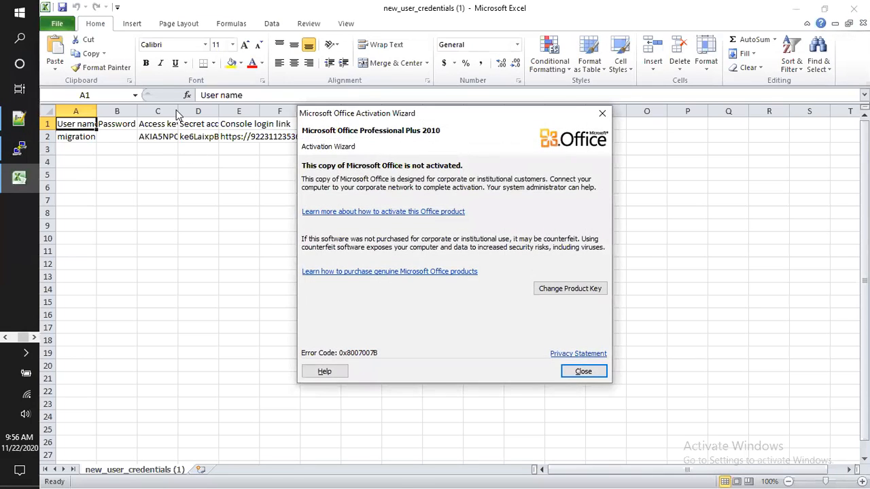
left_click(575, 371)
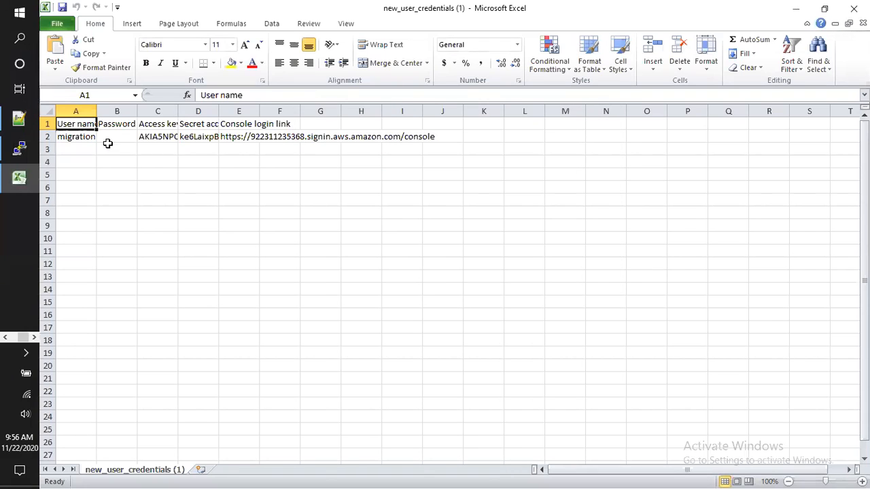
double_click(178, 112)
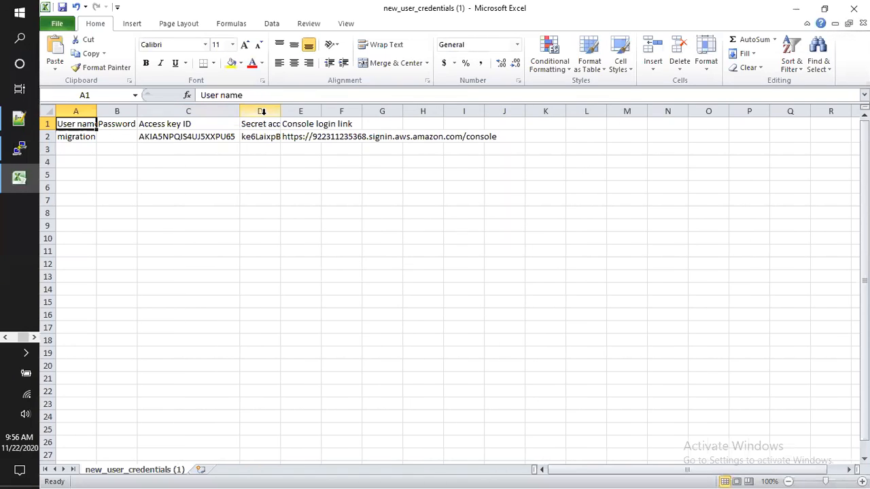
double_click(284, 111)
Step: Copy the migration user's access key ID from the spreadsheet and enter it at the AWS Access Key ID prompt in PuTTY
left_click(222, 136)
left_click_drag(298, 97, 201, 101)
key("ctrl+c")
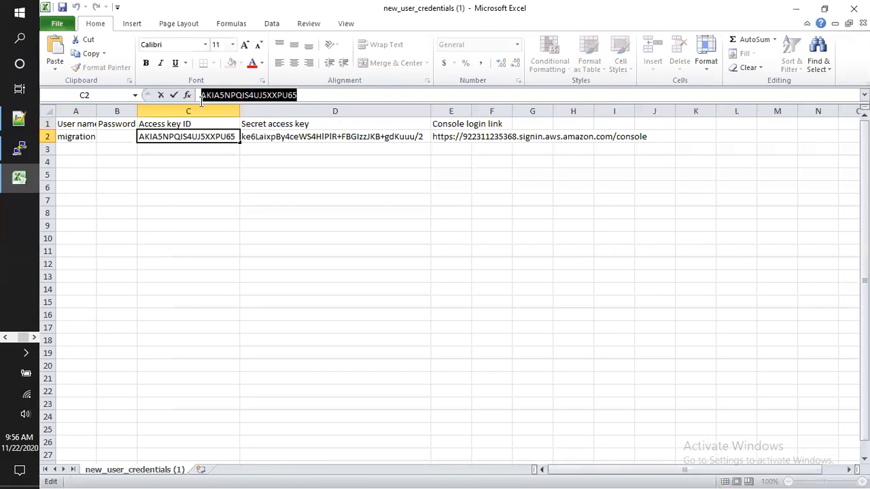
left_click(20, 150)
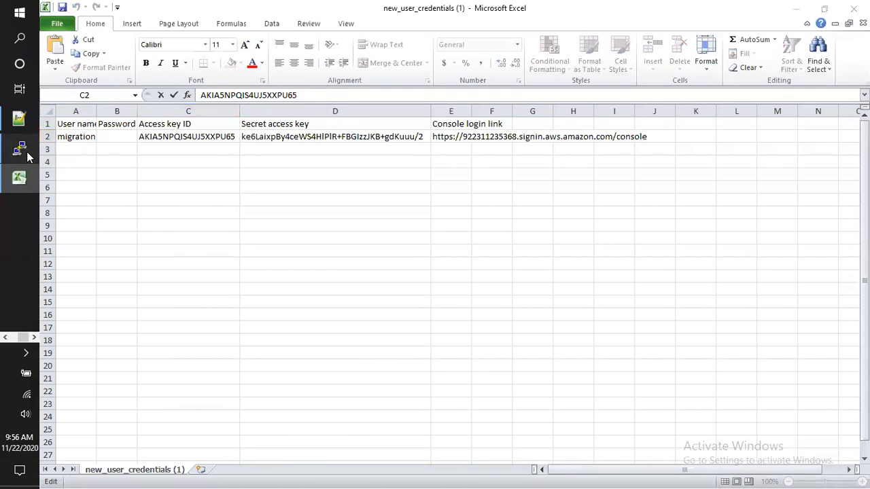
right_click(284, 188)
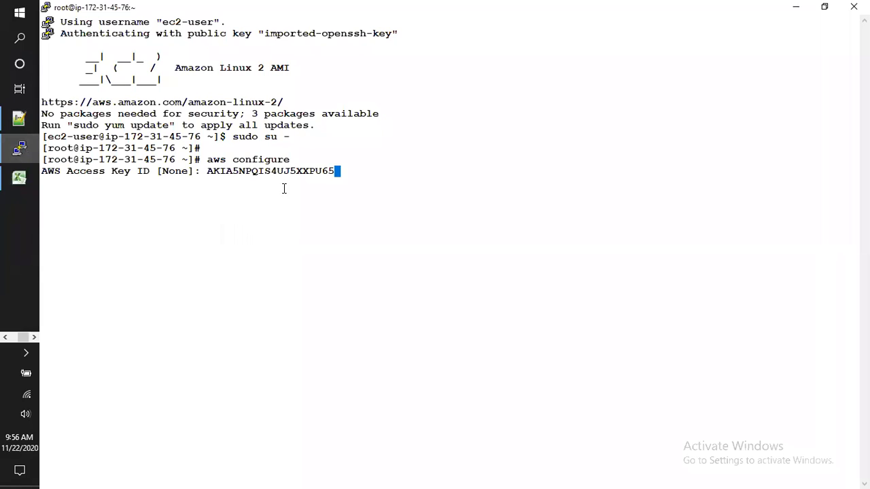
key("Return")
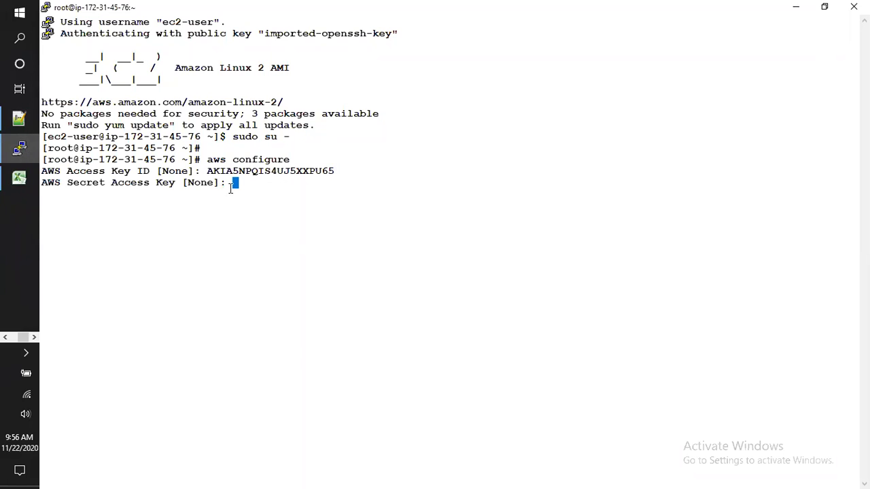
Step: Copy the secret access key from the Excel credentials file and enter it at the AWS Secret Access Key prompt in PuTTY
left_click(21, 178)
left_click(275, 137)
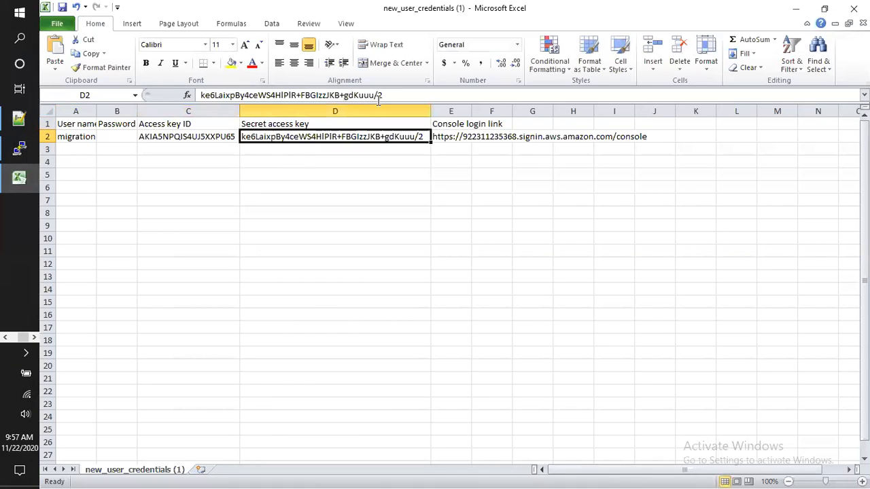
left_click_drag(380, 95, 178, 95)
key("ctrl+c")
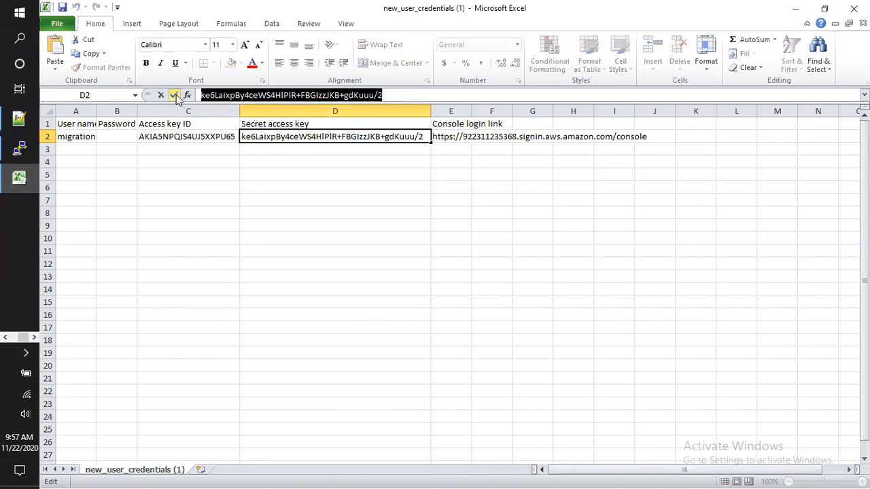
left_click(20, 152)
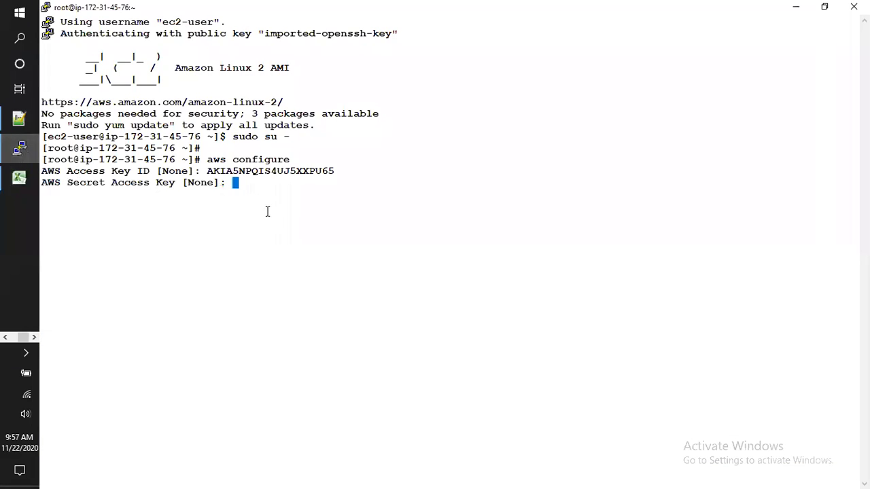
right_click(293, 191)
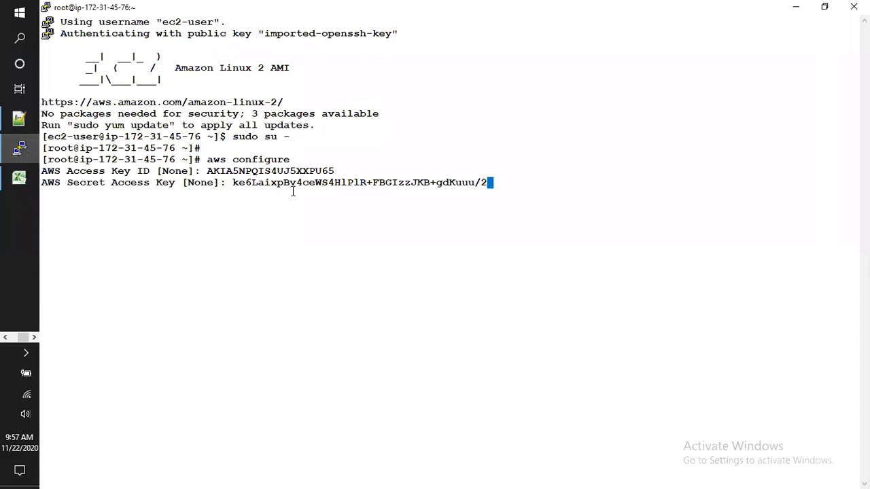
key("Return")
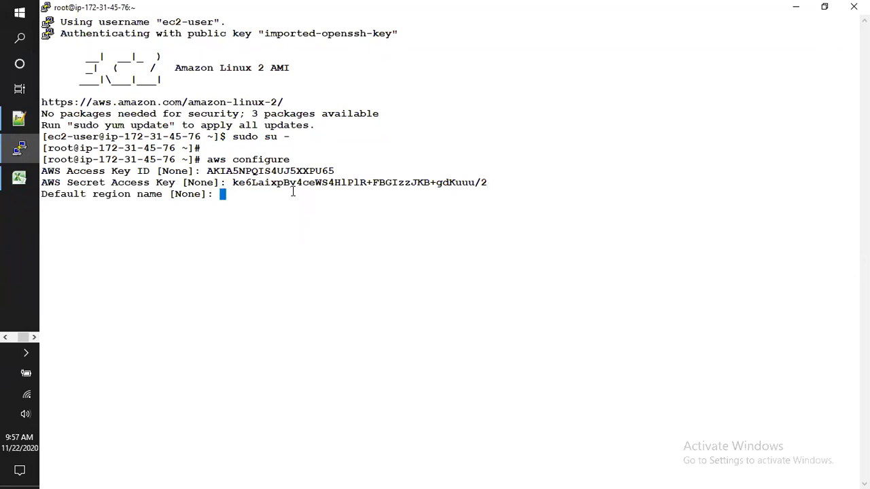
Step: Finish the AWS CLI configuration with ap-south-1 as the default region name and json as the default output format
type("ap-south-1")
key("Return")
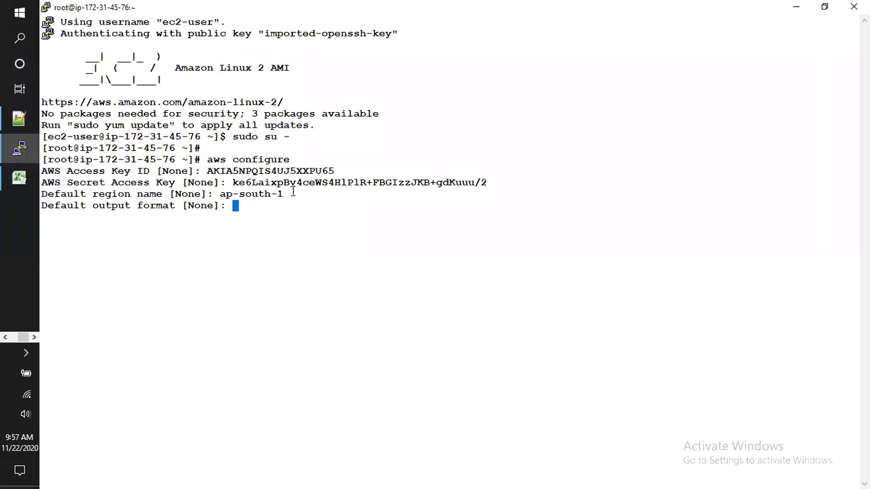
type("json")
left_click_drag(220, 193, 284, 194)
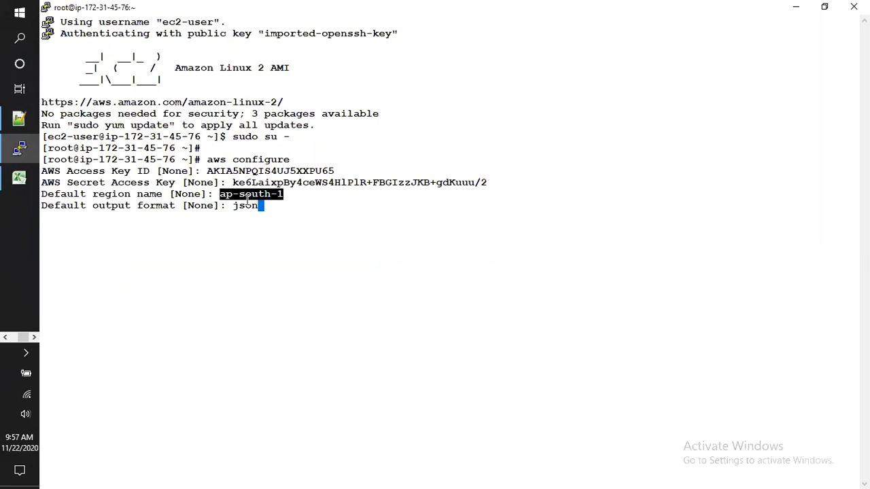
left_click_drag(118, 194, 147, 195)
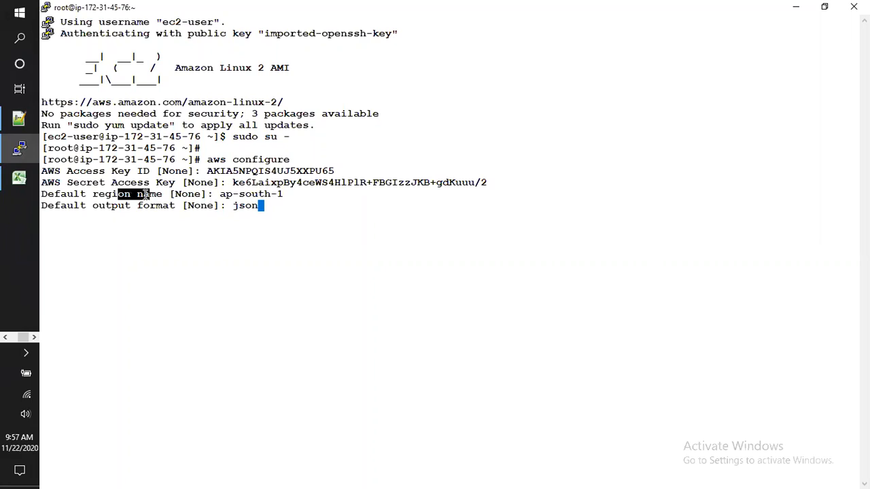
double_click(228, 195)
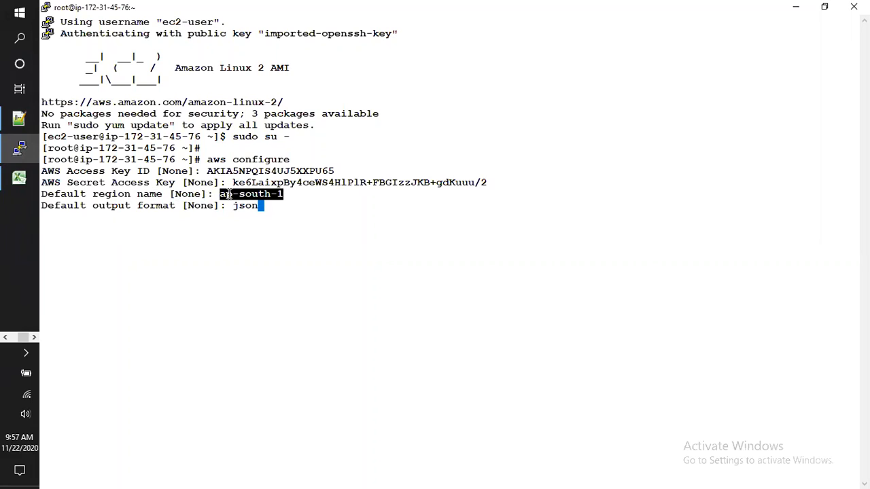
left_click(290, 206)
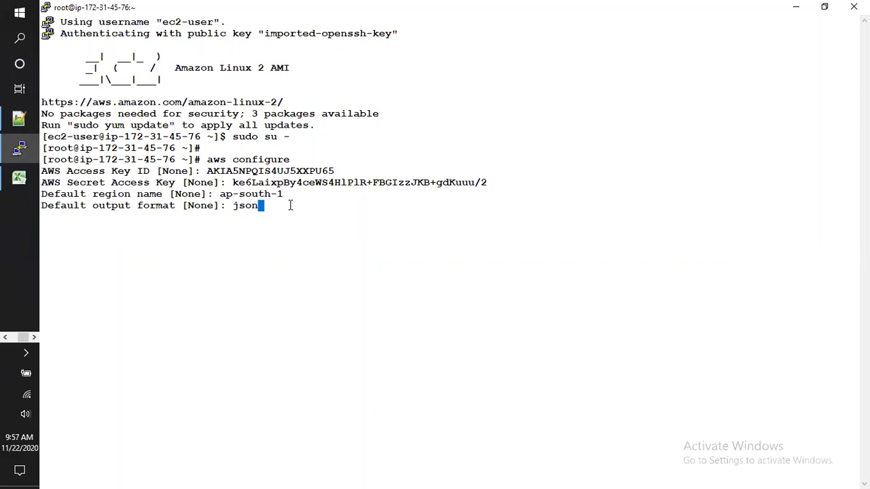
key("Return")
key("Return")
key("Return")
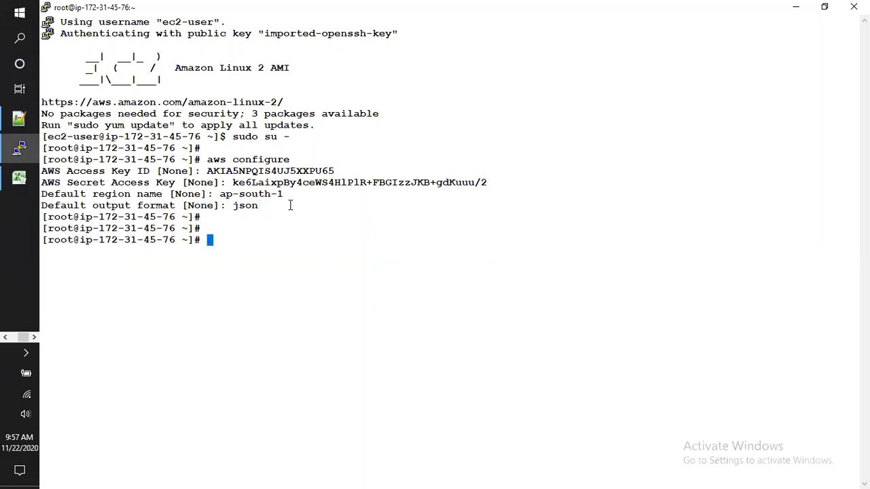
Step: List the account's S3 buckets with aws s3 ls to check the CLI's access to the migration bucket
type("aws s3 ls")
key("Return")
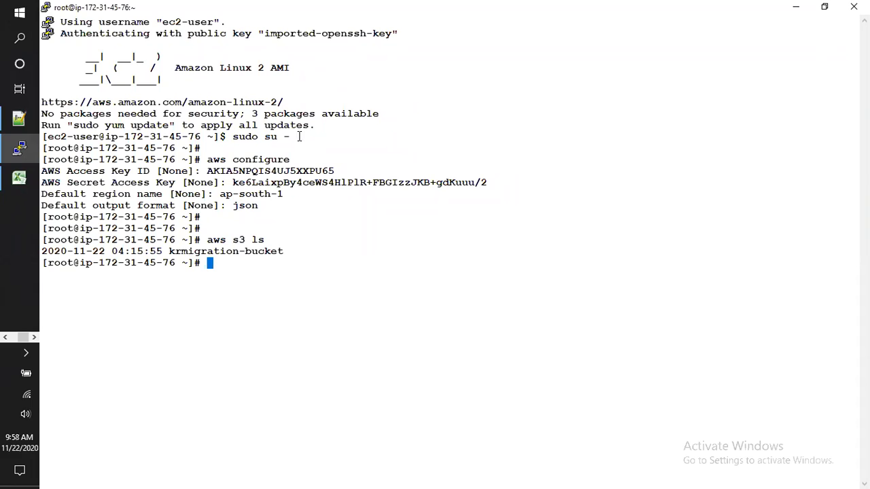
double_click(235, 253)
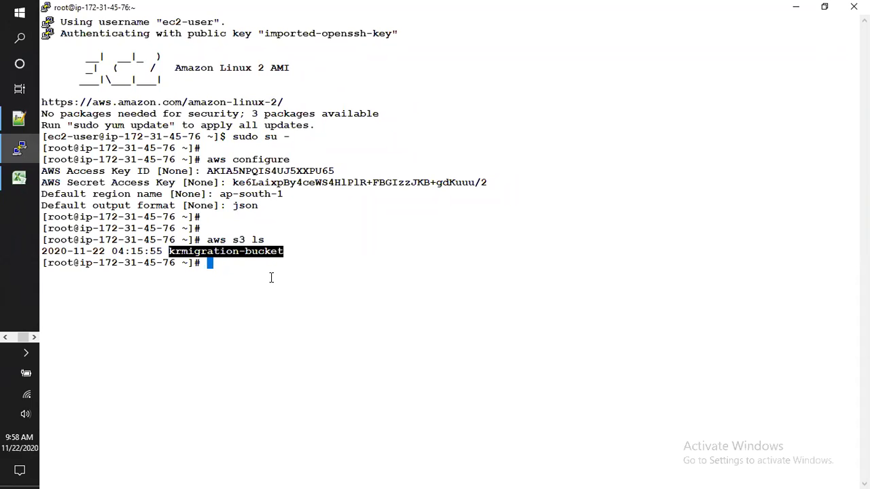
left_click(279, 275)
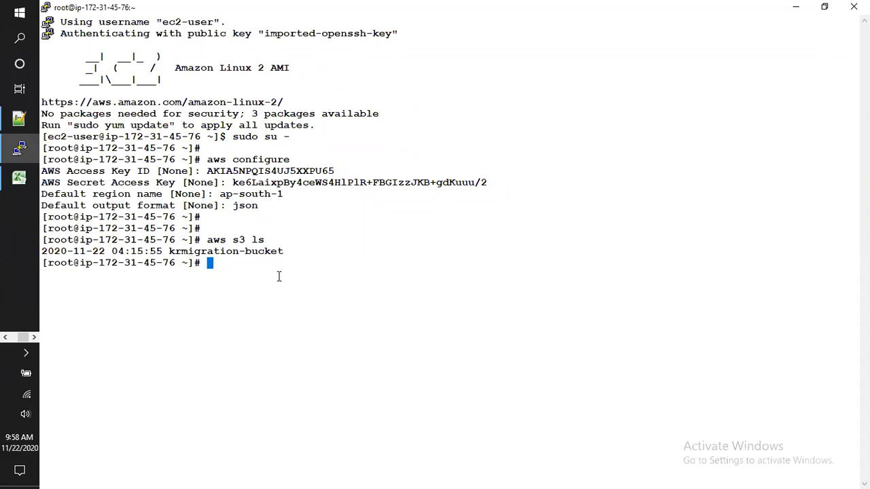
left_click_drag(207, 240, 263, 242)
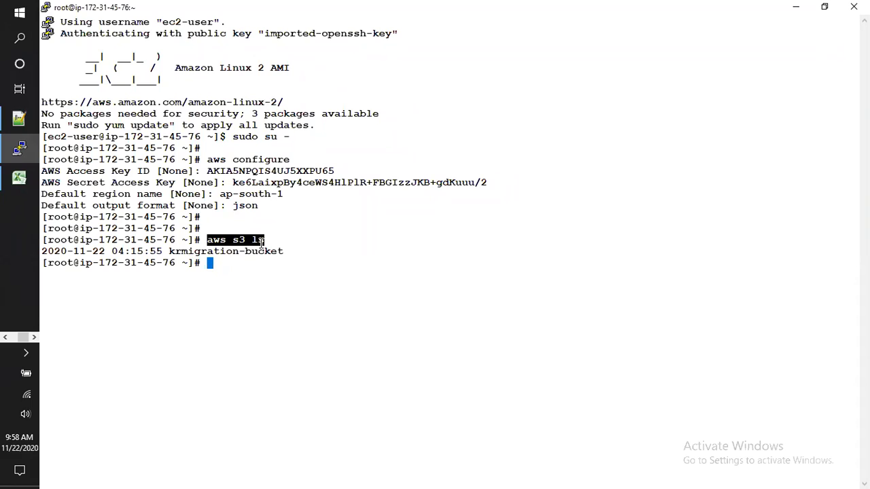
left_click(268, 266)
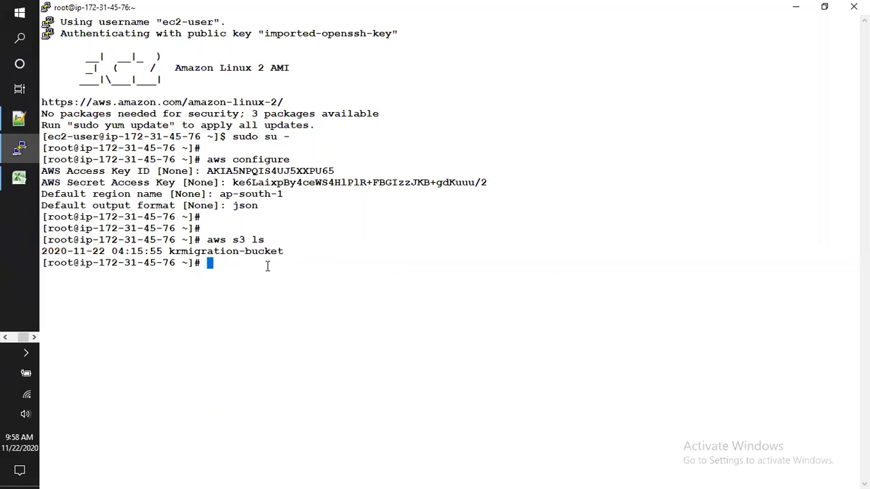
Step: Copy the Example 1 OVA JSON block from 4. Container-json File Format.txt in Notepad++
left_click(19, 119)
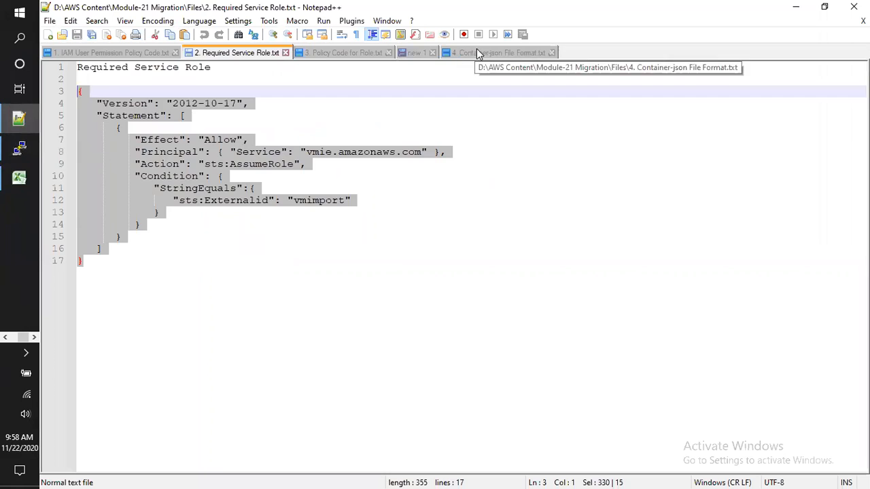
left_click(477, 52)
left_click(94, 212)
left_click_drag(94, 211, 75, 116)
right_click(153, 149)
left_click(163, 167)
Step: Switch to PuTTY, open a new containers.json in vim and paste the copied OVA JSON block
left_click(19, 148)
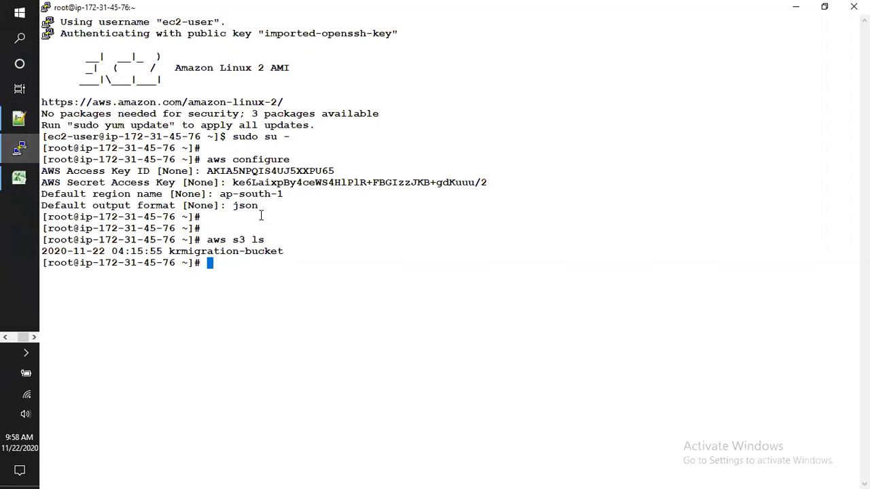
type("vim containers.json")
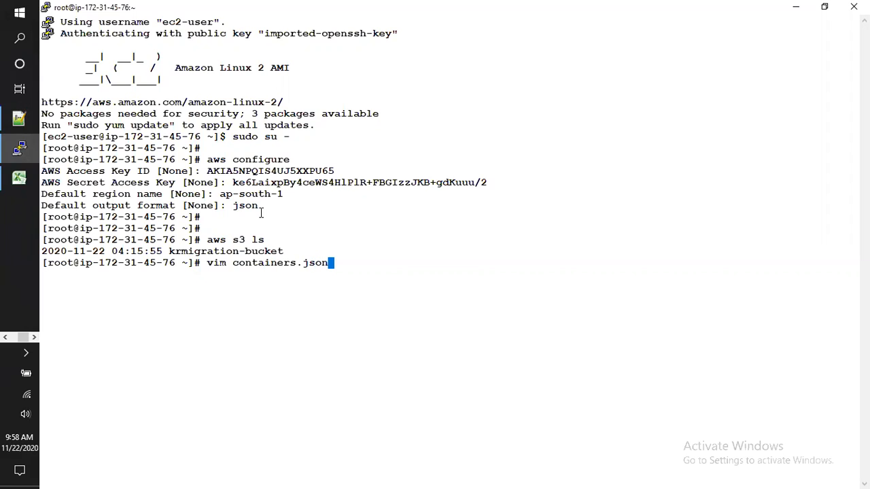
key("Return")
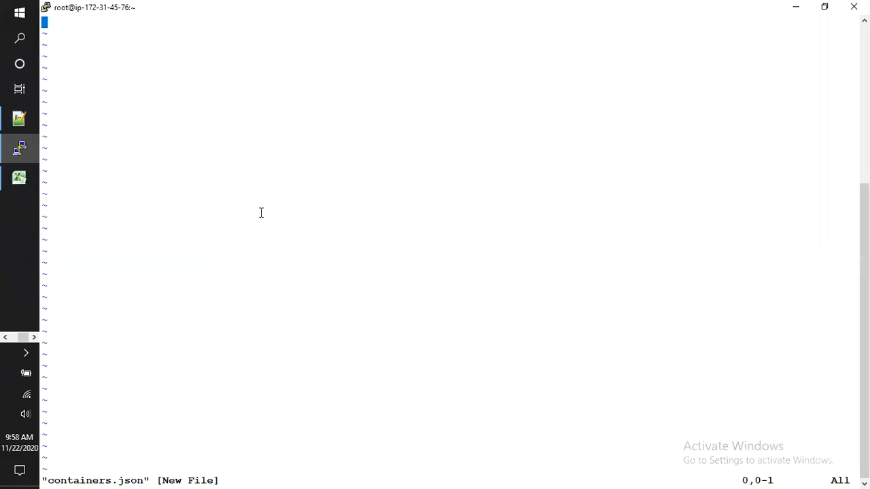
key("i")
right_click(243, 179)
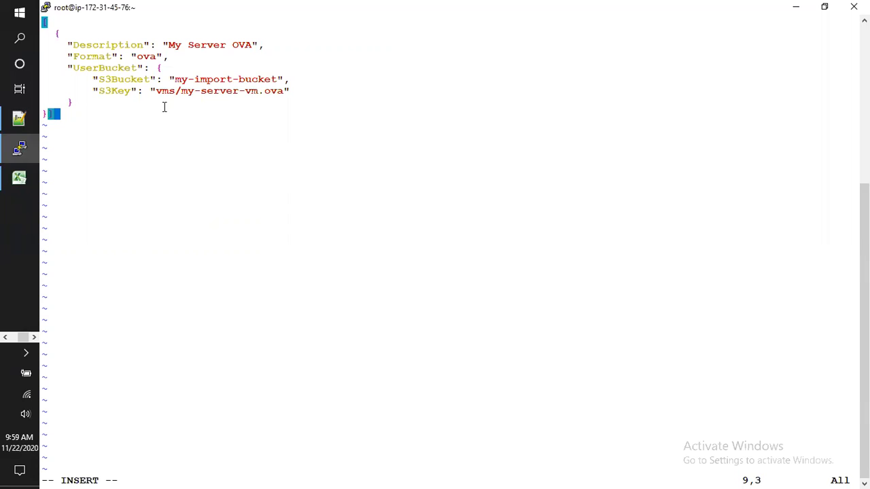
Step: Paste the OVA block again two lines below the first one in containers.json, and exit vim
left_click_drag(42, 22, 54, 116)
left_click(79, 131)
left_click_drag(64, 112, 42, 21)
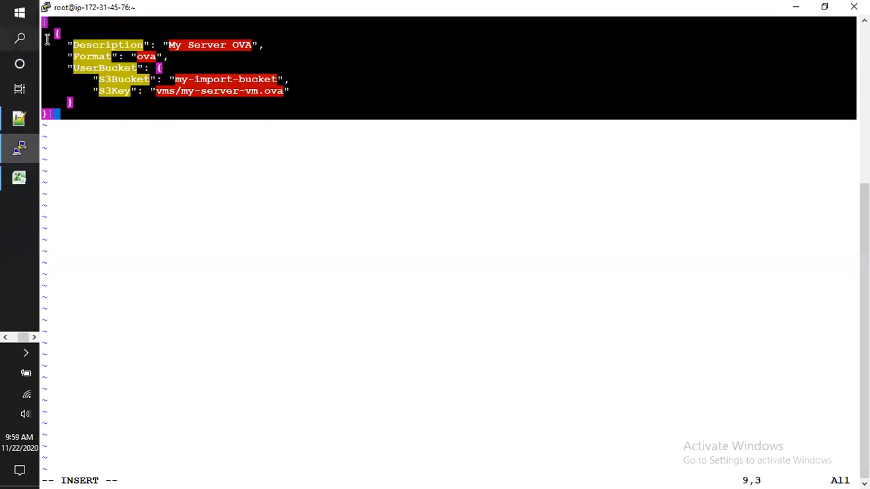
left_click(70, 121)
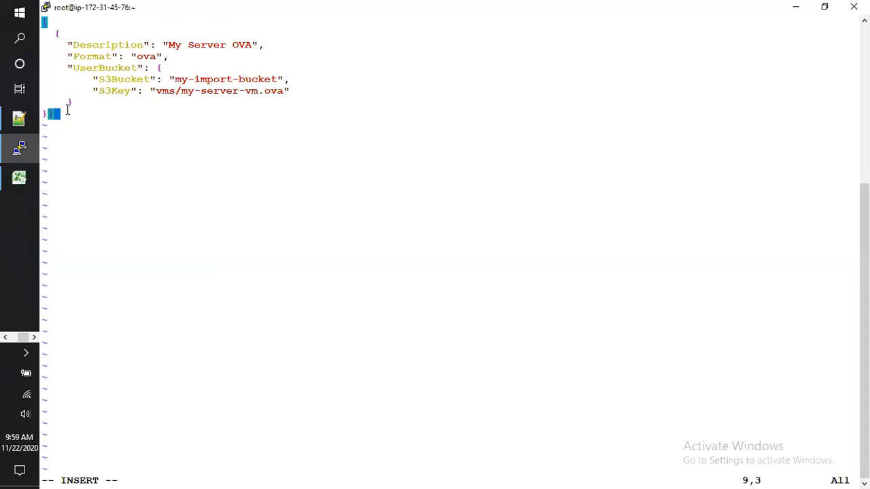
key("Return")
key("Return")
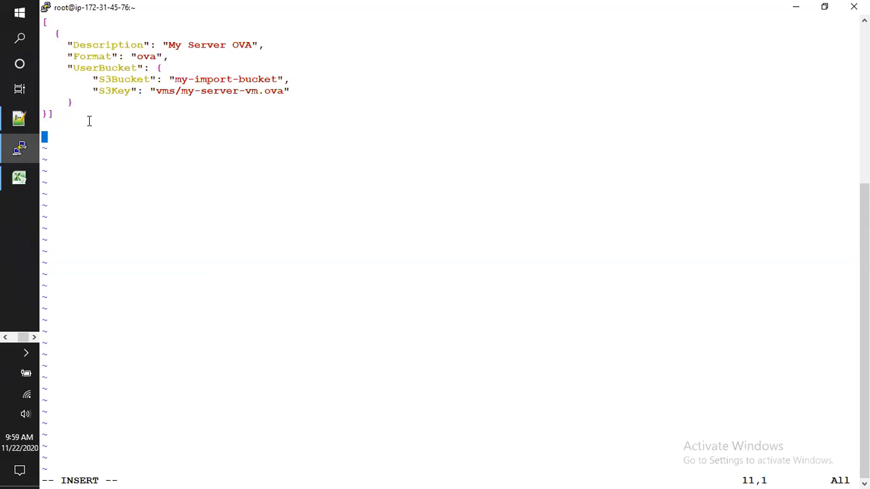
right_click(95, 153)
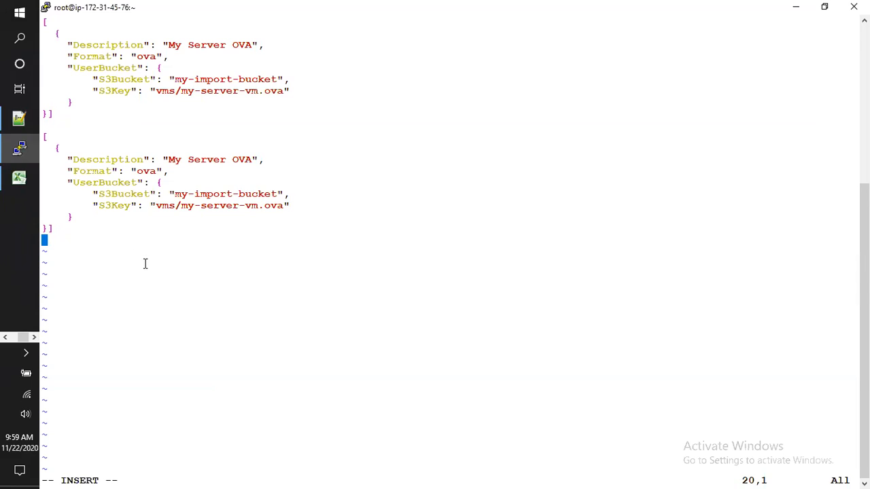
key("Escape")
type(":wq")
key("Return")
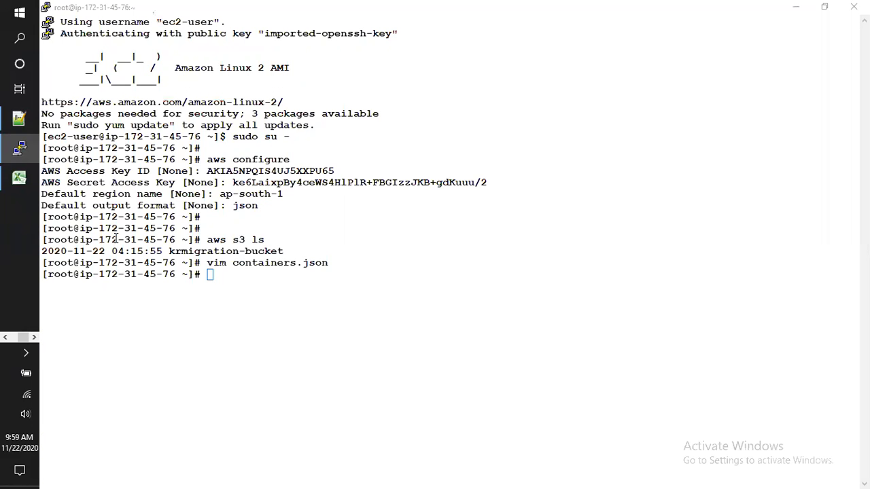
Step: Compare the OVA and Import Multiple Disks examples in Notepad++, and copy the Example 1 OVA JSON block
key("alt+Tab")
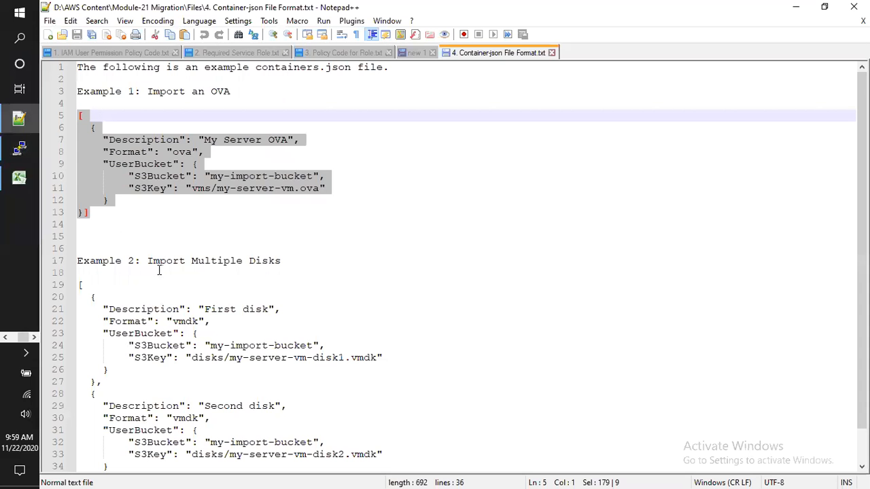
scroll(163, 271, "down", 1)
left_click_drag(78, 224, 278, 224)
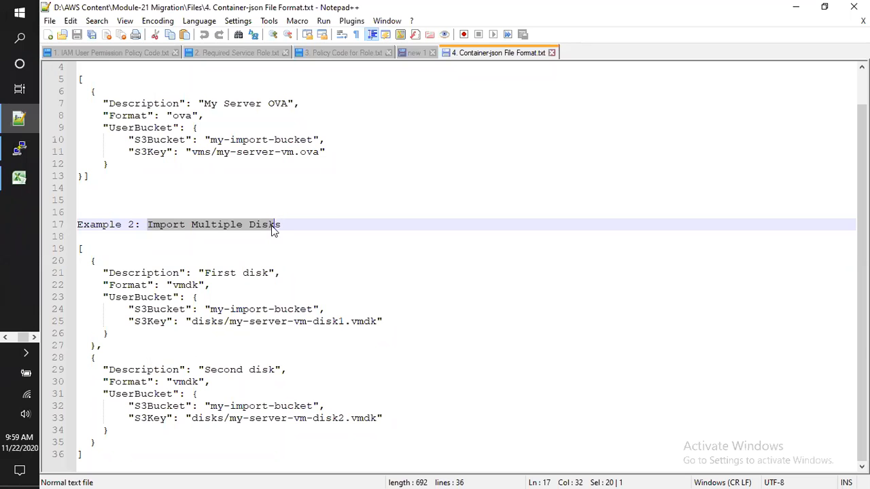
left_click_drag(104, 182, 79, 80)
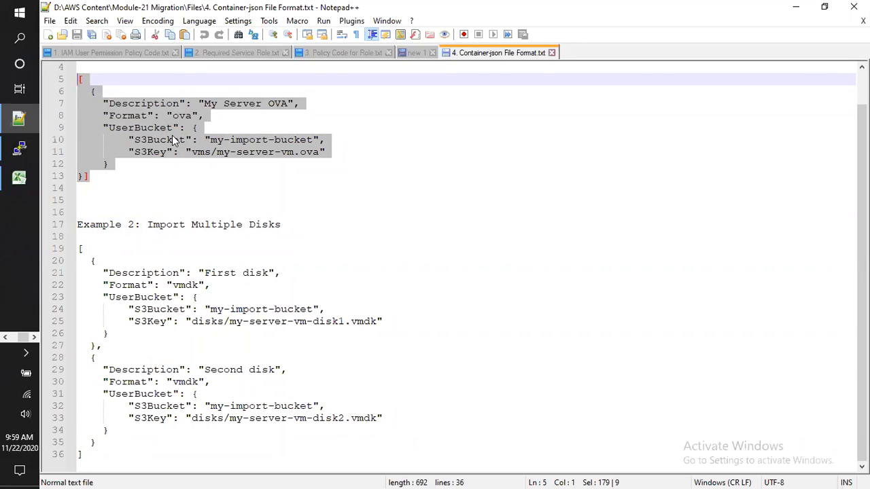
left_click(216, 250)
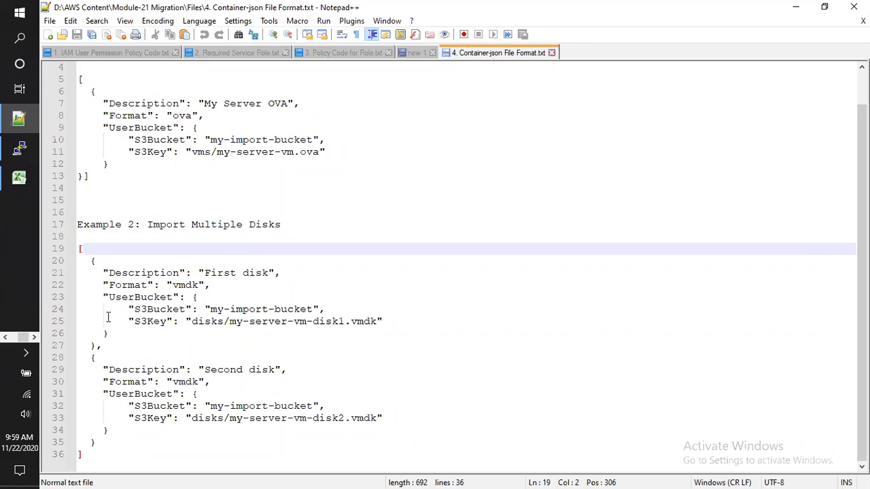
left_click_drag(91, 177, 70, 79)
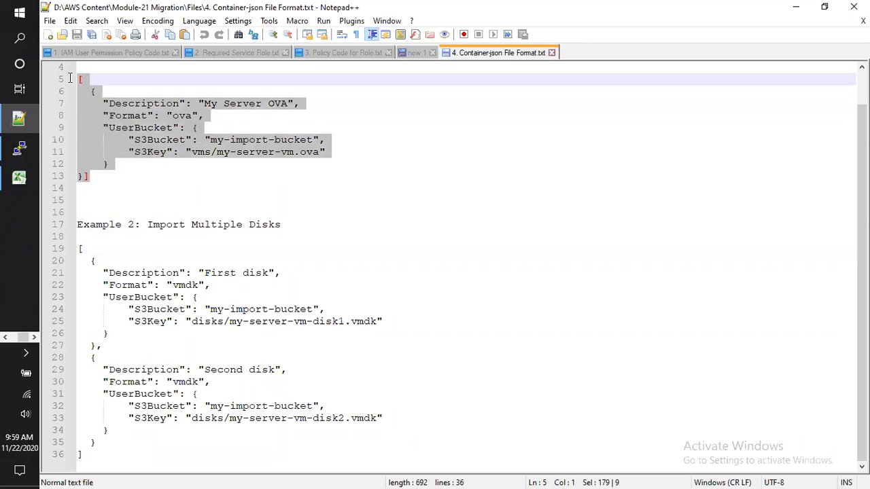
right_click(125, 111)
left_click(142, 134)
Step: Return to PuTTY, open containers.json in vim and paste the OVA JSON block in insert mode
left_click(27, 153)
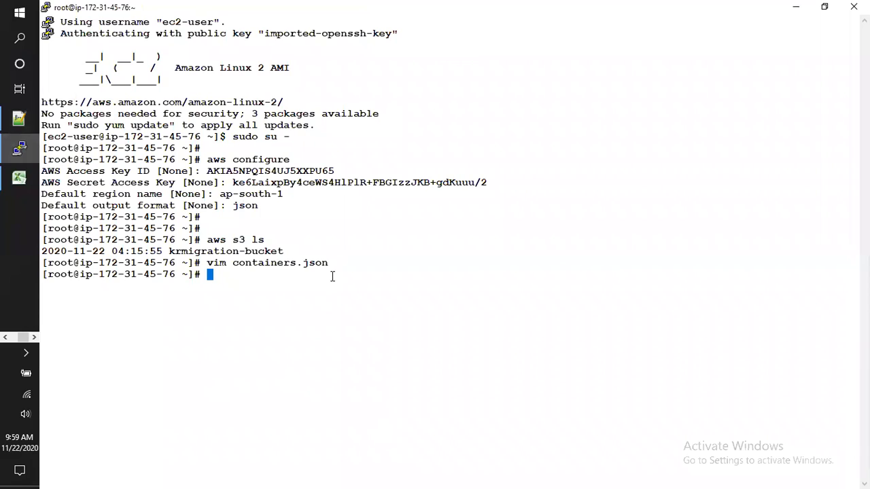
key("Up")
key("Return")
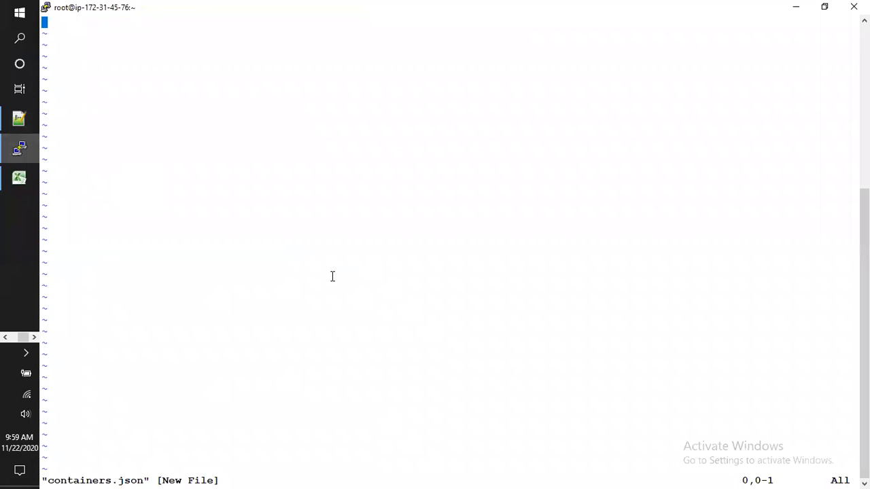
key("i")
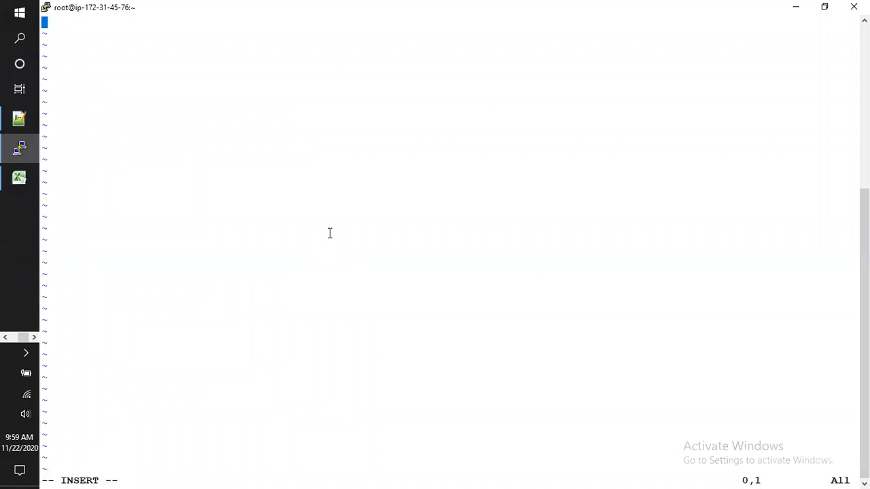
right_click(330, 233)
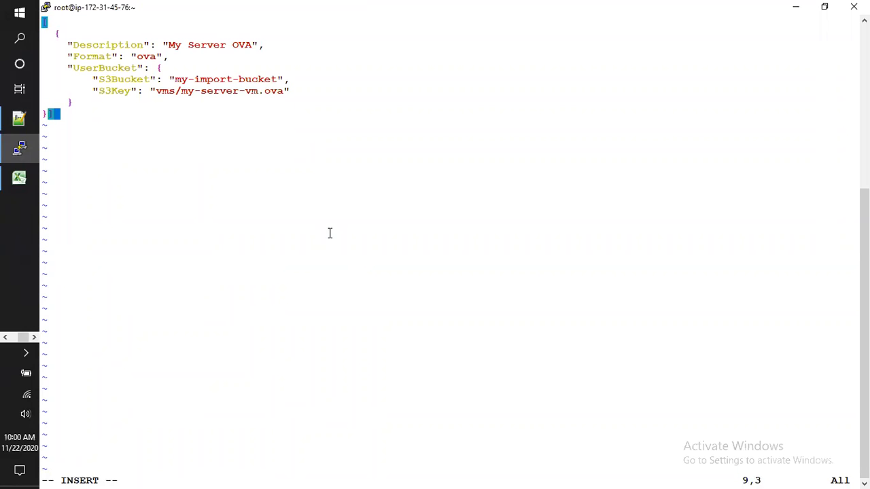
Step: Set the Format value in containers.json to vmdk
key("Up")
key("Up")
key("Up")
key("Up")
key("Up")
key("Right")
key("Right")
key("Right")
key("Right")
key("Right")
key("Right")
key("Right")
key("Right")
key("Right")
key("Right")
key("Right")
key("Right")
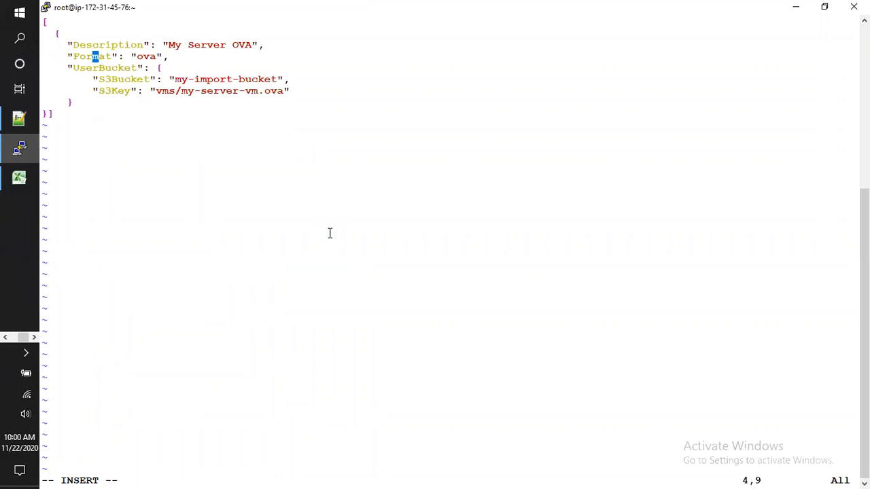
Step: Set the S3Bucket value in containers.json to krmigration-bucket
key("Right")
key("Right")
key("Right")
key("Right")
key("BackSpace")
key("BackSpace")
key("BackSpace")
type("vmdk")
key("Right")
key("Right")
key("Down")
key("Down")
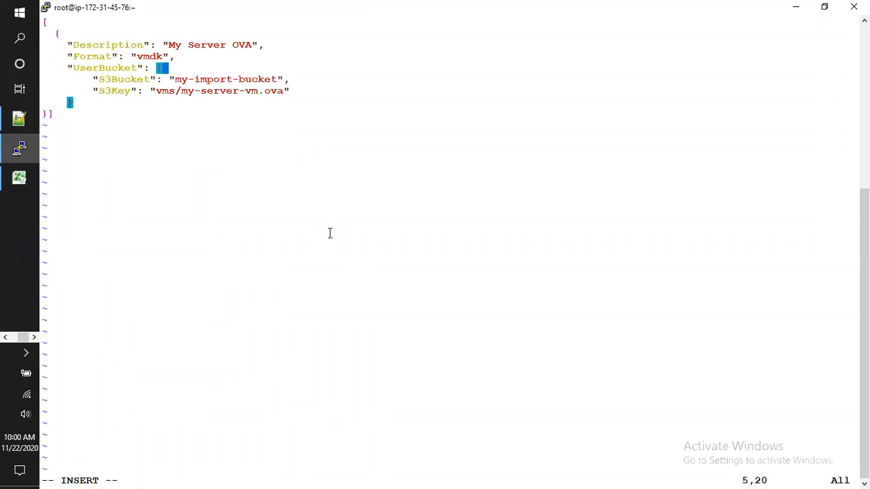
key("Right")
key("Right")
key("Right")
key("Right")
key("Right")
key("Right")
key("Right")
key("Right")
key("Right")
key("Right")
key("Right")
key("Right")
key("Right")
key("Right")
key("Right")
key("Right")
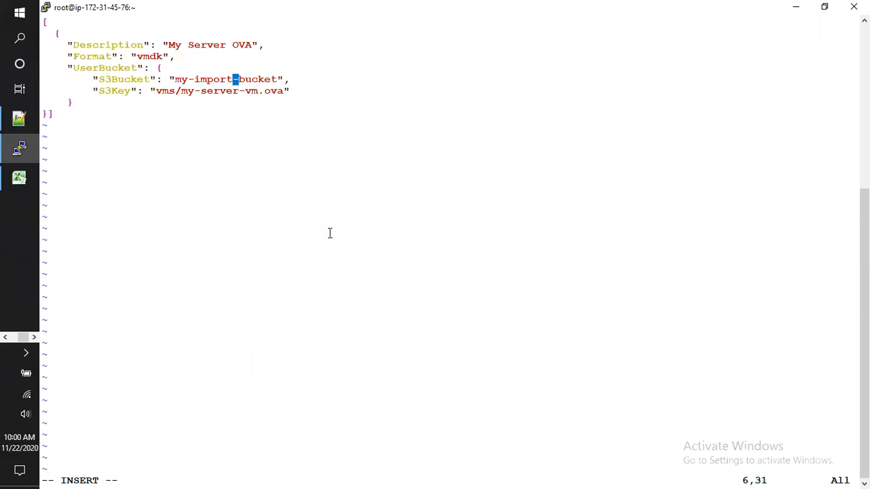
key("BackSpace")
key("BackSpace")
key("BackSpace")
key("BackSpace")
key("BackSpace")
key("BackSpace")
key("BackSpace")
key("BackSpace")
key("BackSpace")
key("BackSpace")
key("BackSpace")
key("BackSpace")
key("BackSpace")
key("BackSpace")
key("BackSpace")
key("BackSpace")
type("kr")
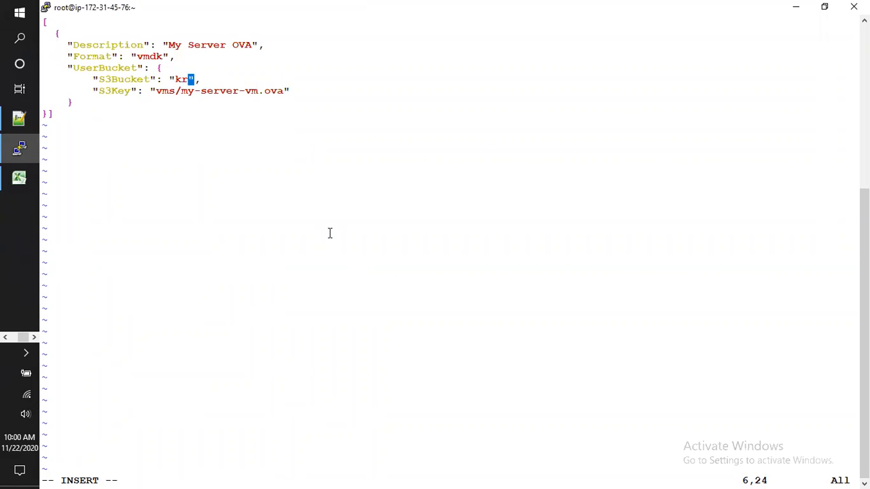
type("migration-bucket")
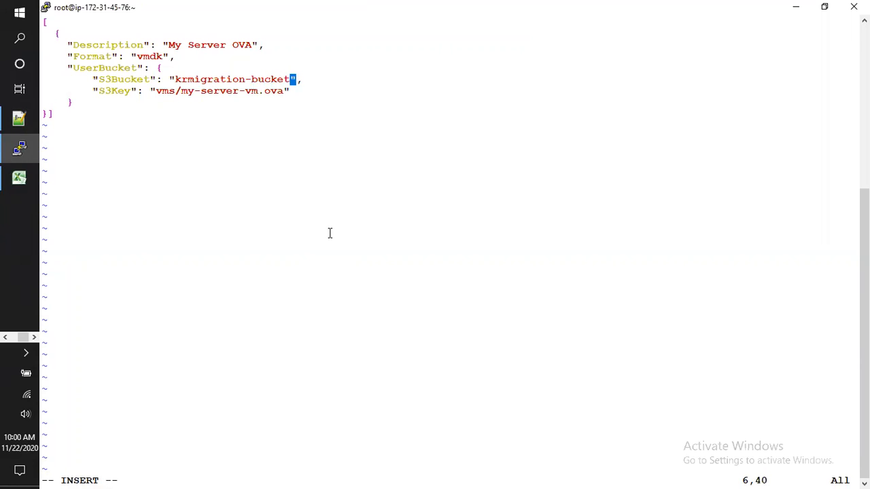
Step: Clear the sample path from the S3Key value in containers.json, keeping its quotation marks
key("Down")
key("Left")
key("BackSpace")
key("BackSpace")
key("BackSpace")
key("BackSpace")
key("BackSpace")
key("BackSpace")
key("BackSpace")
key("BackSpace")
key("BackSpace")
key("BackSpace")
key("BackSpace")
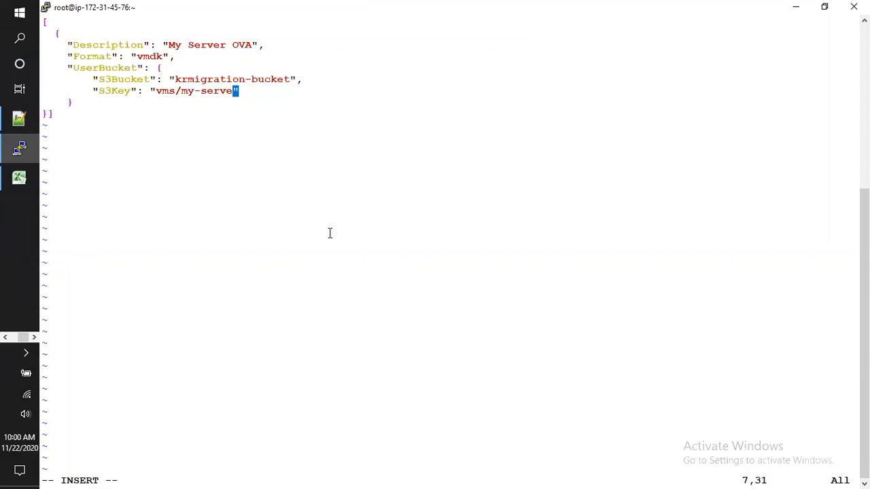
key("BackSpace")
key("BackSpace")
key("BackSpace")
key("BackSpace")
key("BackSpace")
key("BackSpace")
key("BackSpace")
key("BackSpace")
key("BackSpace")
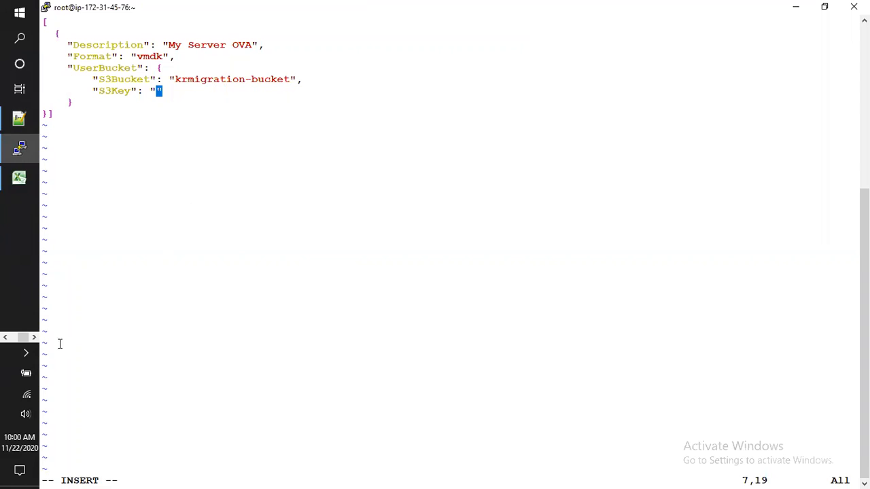
Step: Switch to Chrome and open the details of CentOS-2-disk1.vmdk in krmigration-bucket on the S3 console
left_click(6, 339)
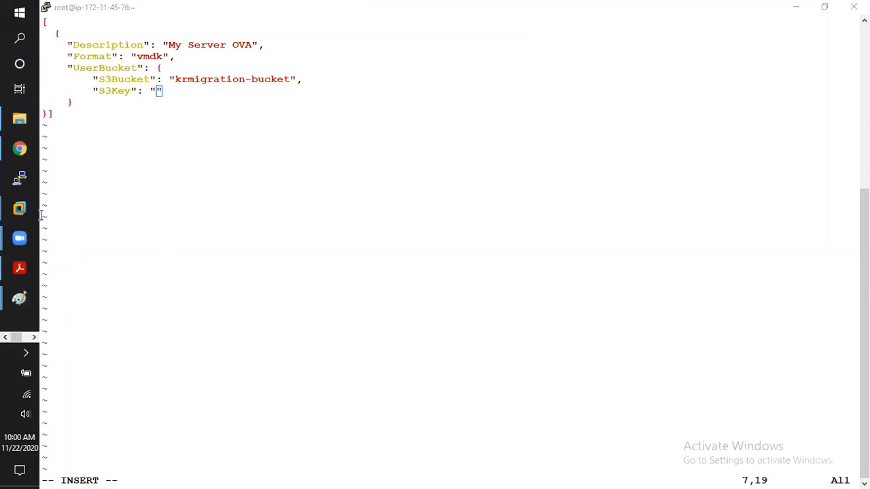
left_click(22, 153)
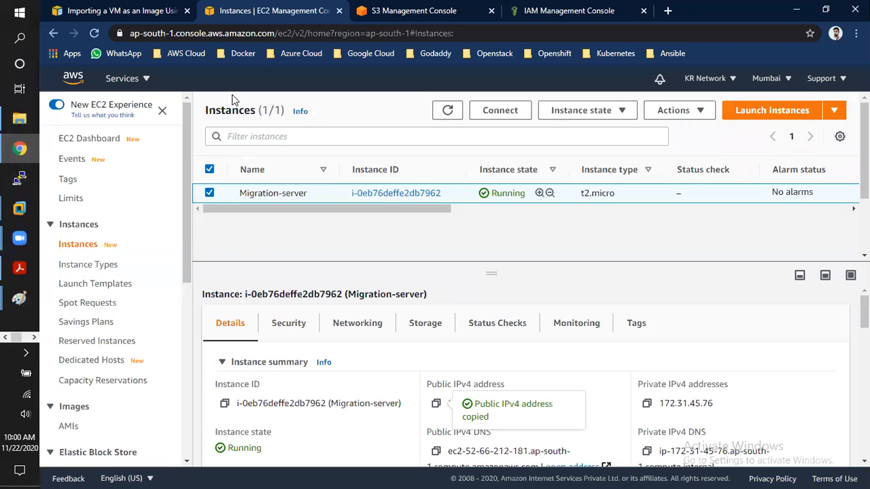
left_click(411, 10)
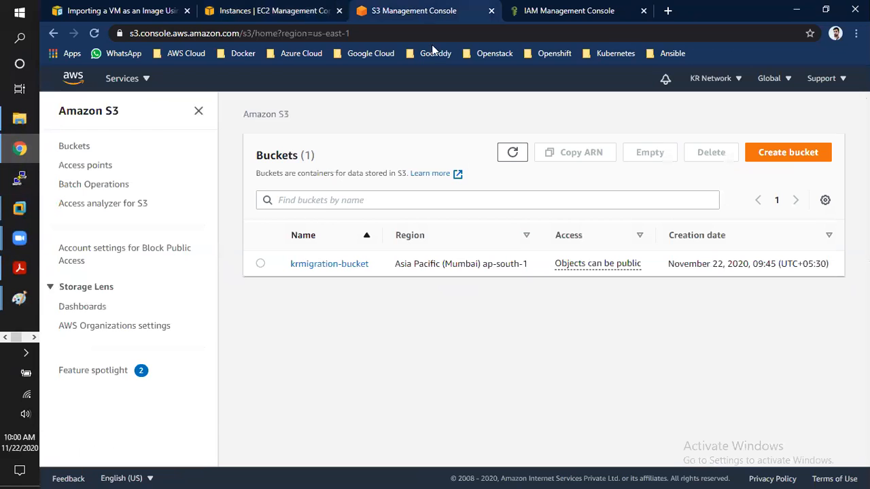
left_click(343, 265)
scroll(379, 329, "down", 2)
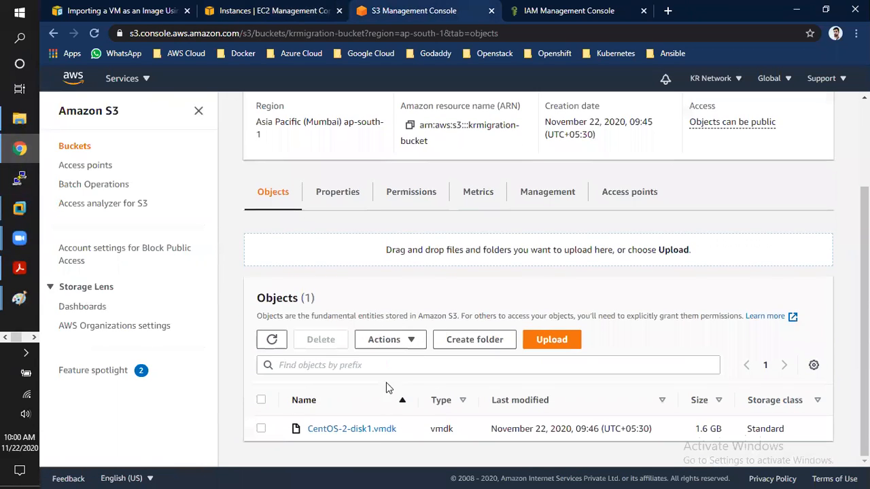
left_click(365, 429)
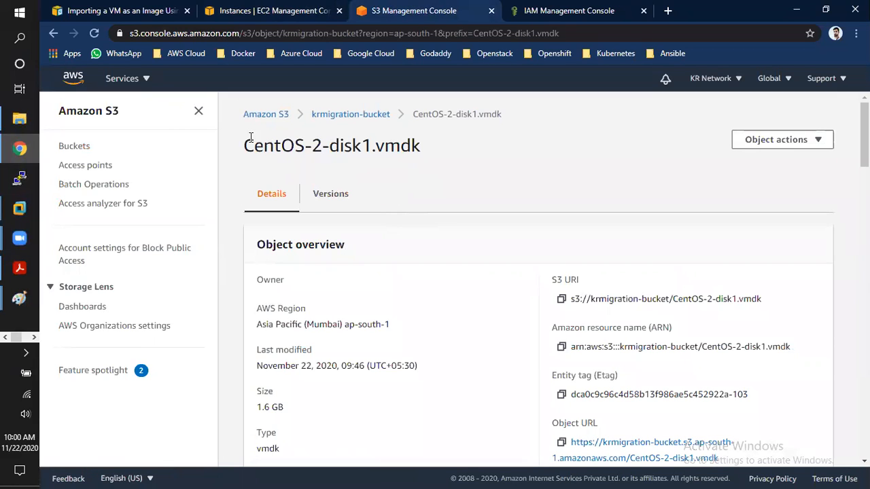
Step: Copy the Key of the CentOS-2-disk1.vmdk object from its object overview
left_click_drag(246, 145, 435, 150)
scroll(466, 297, "down", 2)
scroll(466, 316, "up", 1)
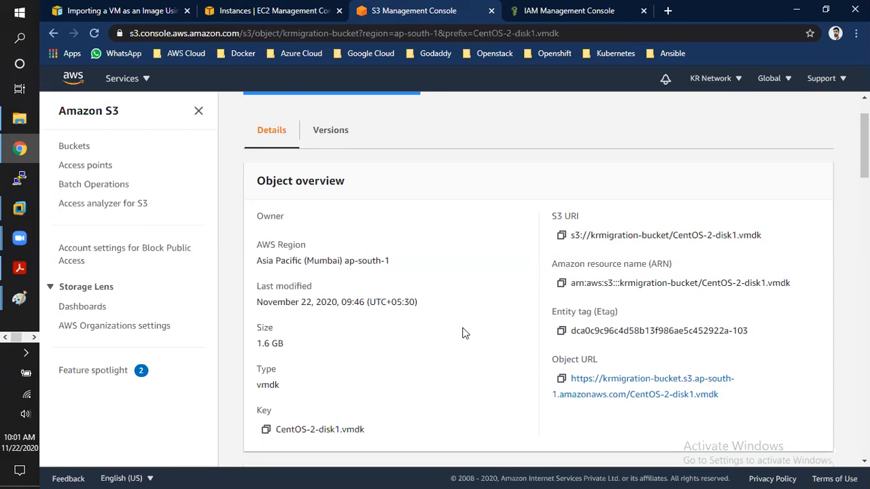
scroll(462, 333, "down", 2)
left_click(266, 303)
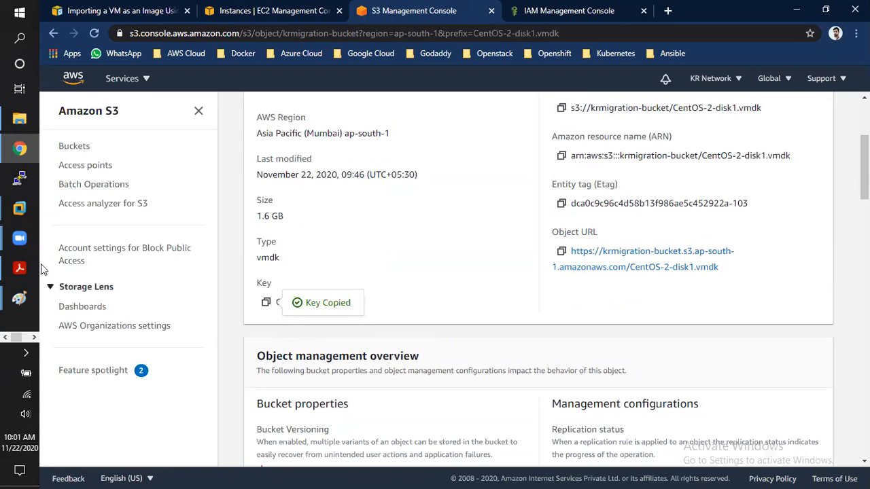
left_click(20, 182)
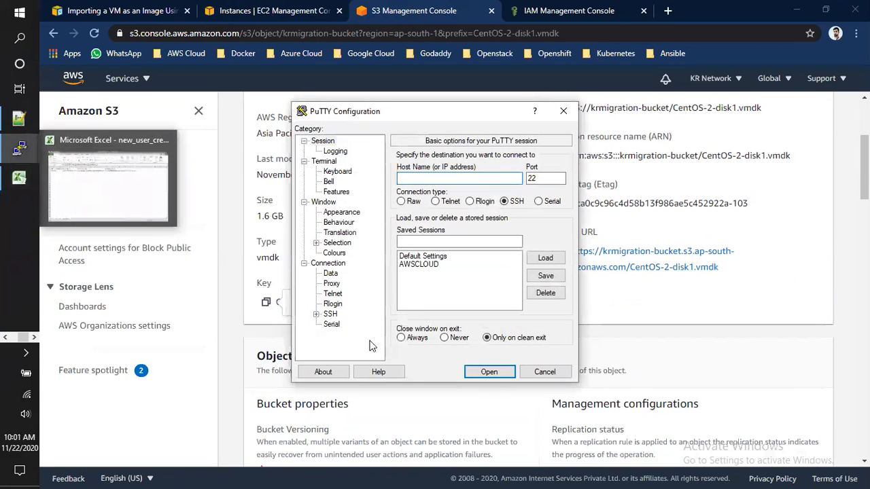
left_click(540, 367)
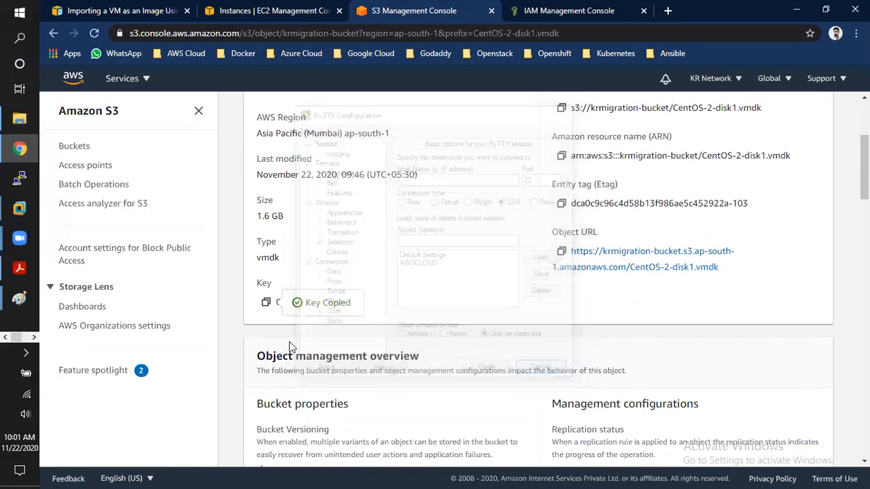
Step: Switch to the terminal, set the S3Key value in containers.json to CentOS-2-disk1.vmdk, and save and close the file
left_click(34, 337)
left_click(22, 141)
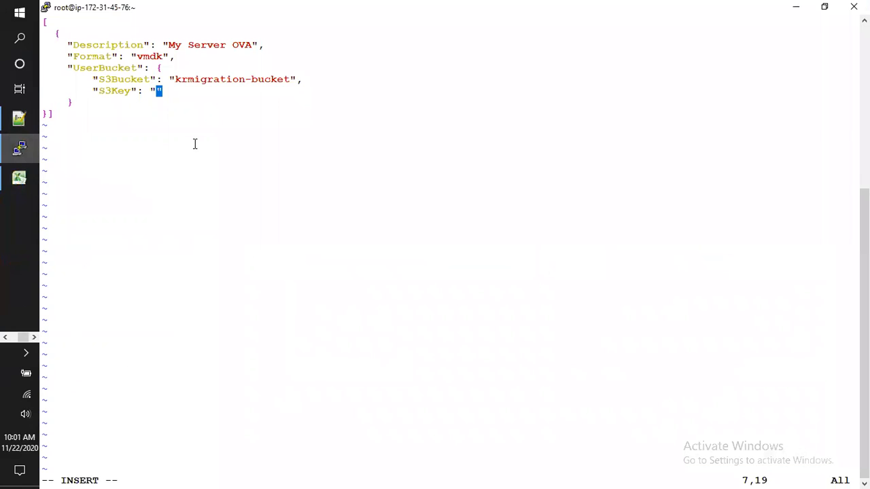
right_click(196, 145)
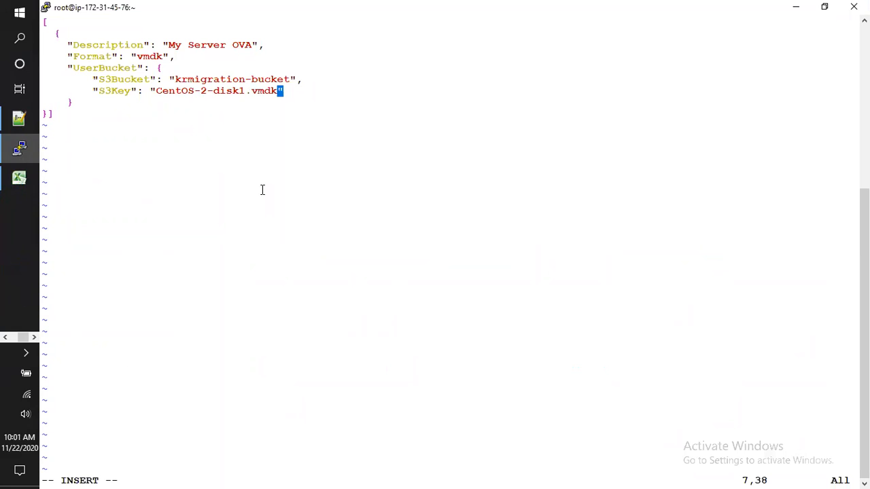
key("Escape")
type("q!")
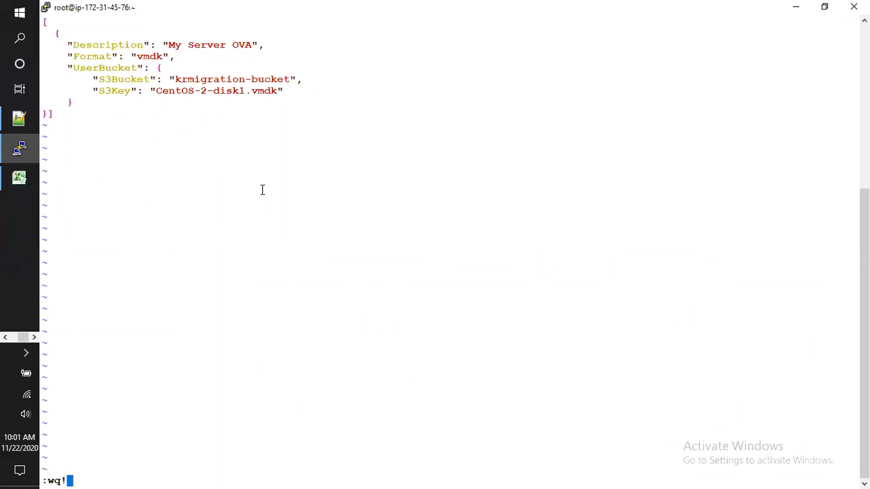
key("Return")
key("Return")
key("Return")
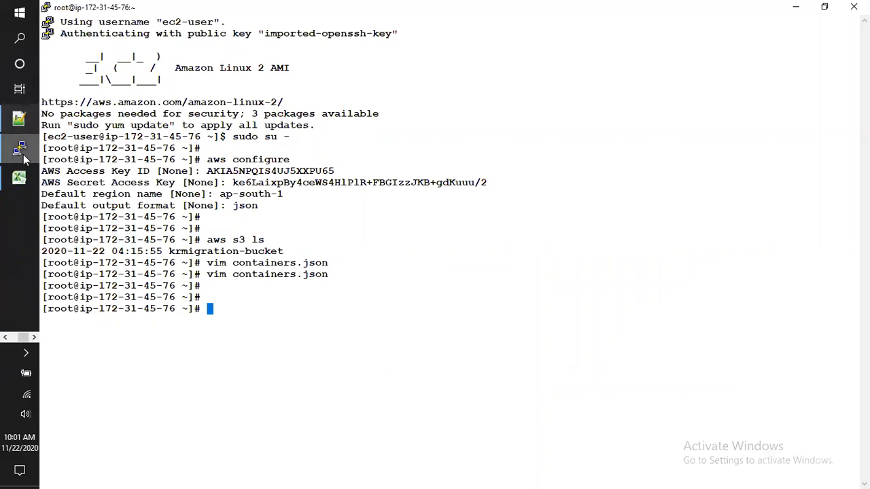
Step: Switch to Chrome and copy the single-disk aws ec2 import-image command from Example 1 of the VM import guide
left_click(5, 337)
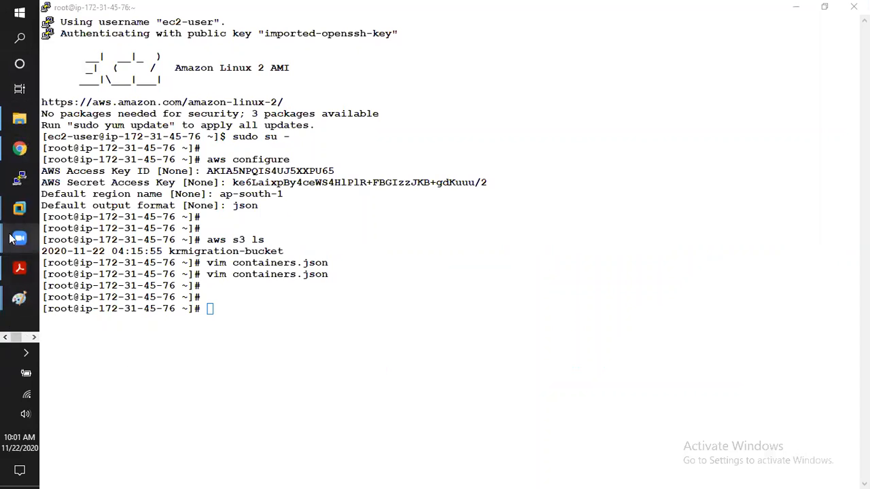
left_click(20, 149)
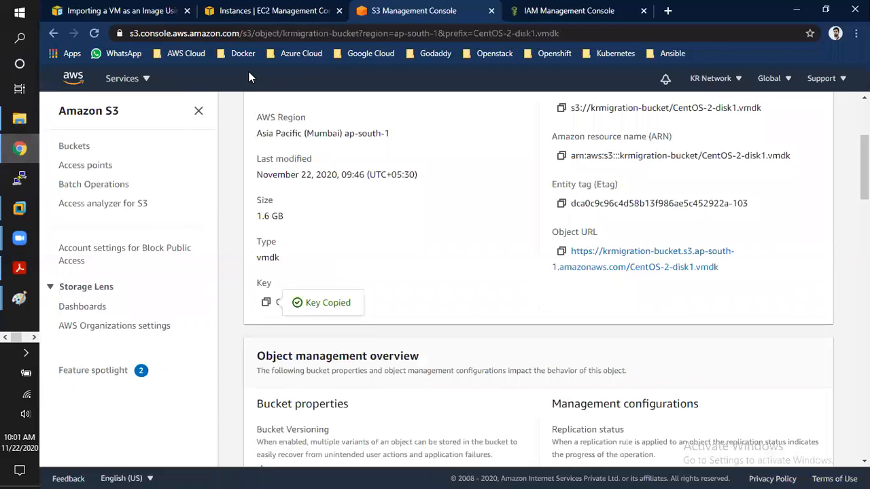
left_click(153, 8)
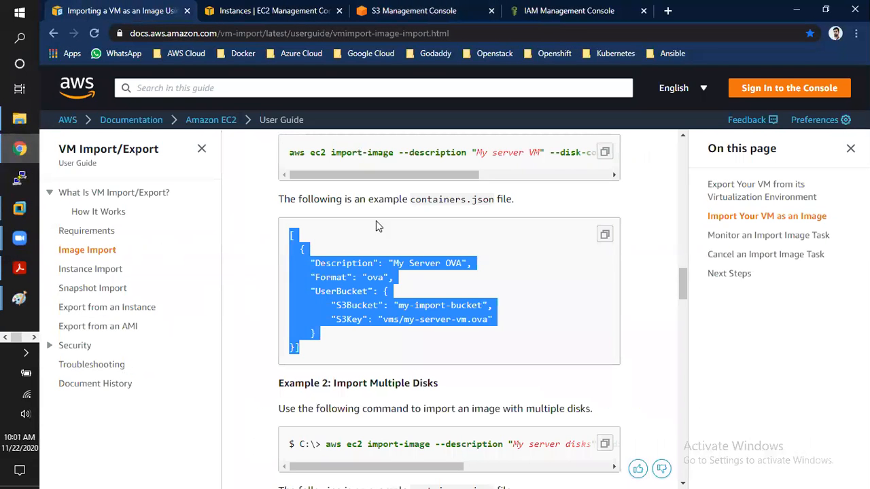
scroll(395, 255, "up", 4)
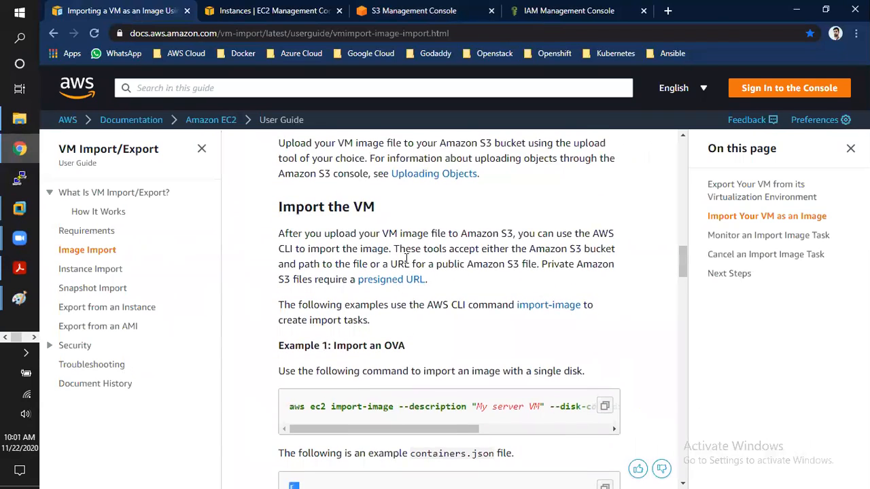
scroll(337, 331, "down", 1)
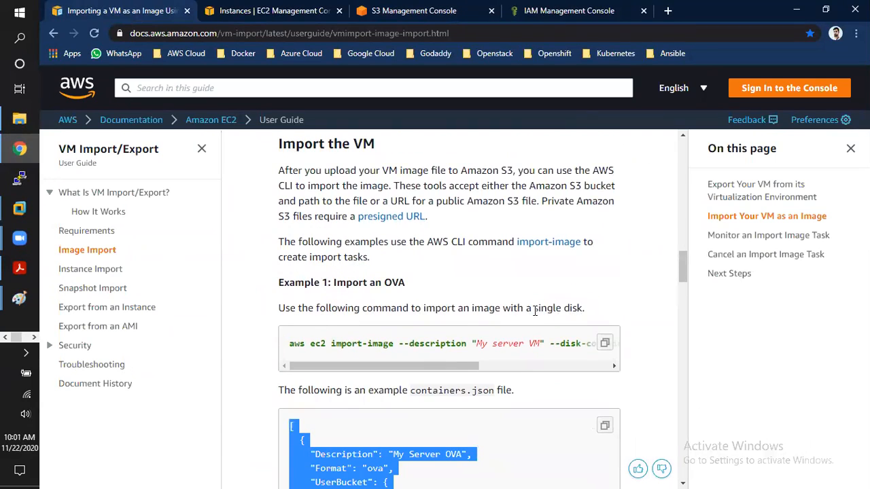
left_click_drag(534, 308, 584, 309)
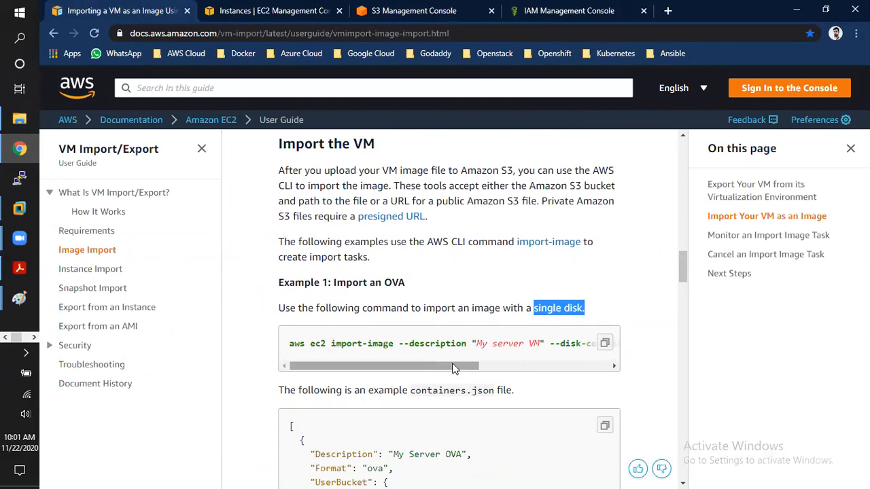
left_click(604, 345)
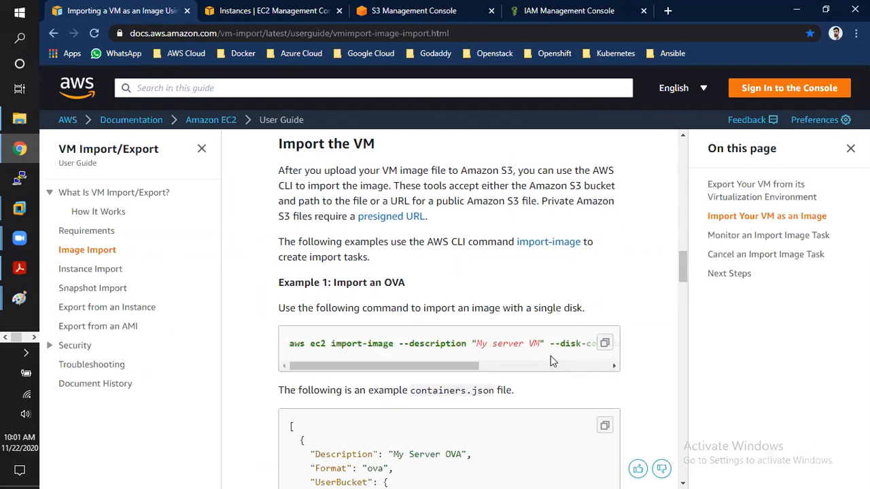
scroll(560, 360, "down", 6)
left_click_drag(335, 192, 439, 193)
left_click_drag(326, 253, 525, 254)
scroll(475, 284, "up", 5)
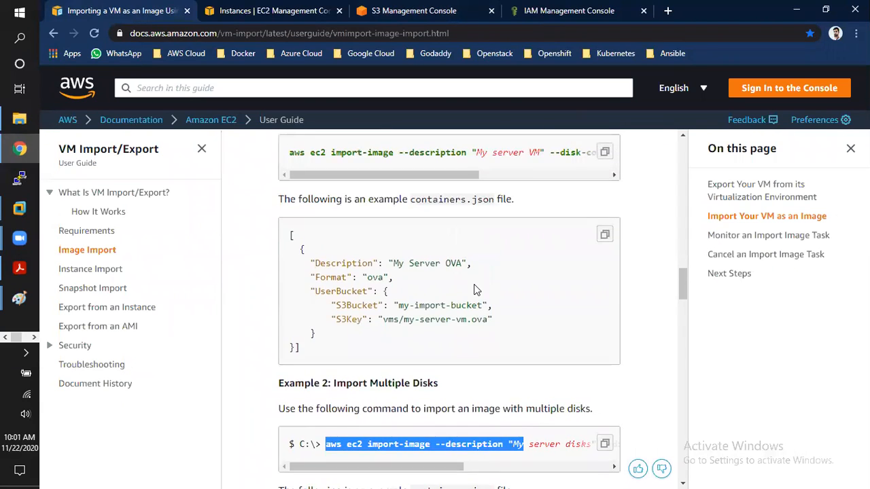
left_click(604, 281)
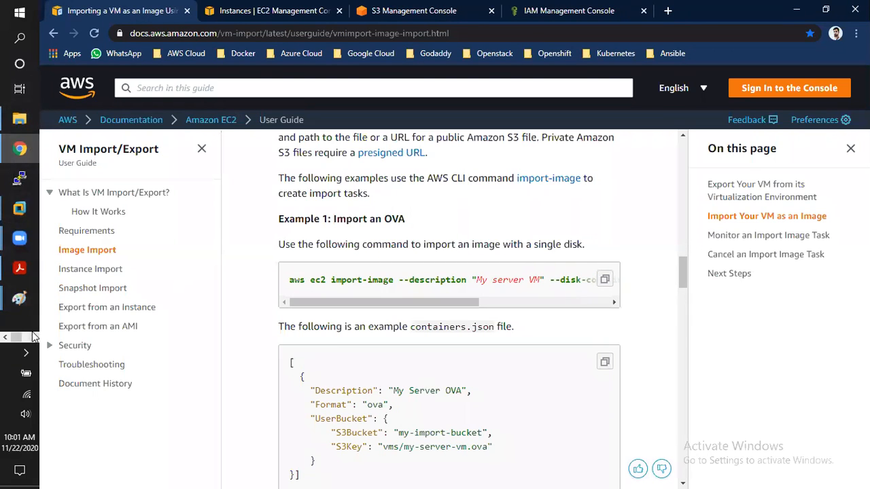
Step: Switch back to the terminal and paste the copied import-image command at the prompt
left_click(34, 337)
left_click(21, 155)
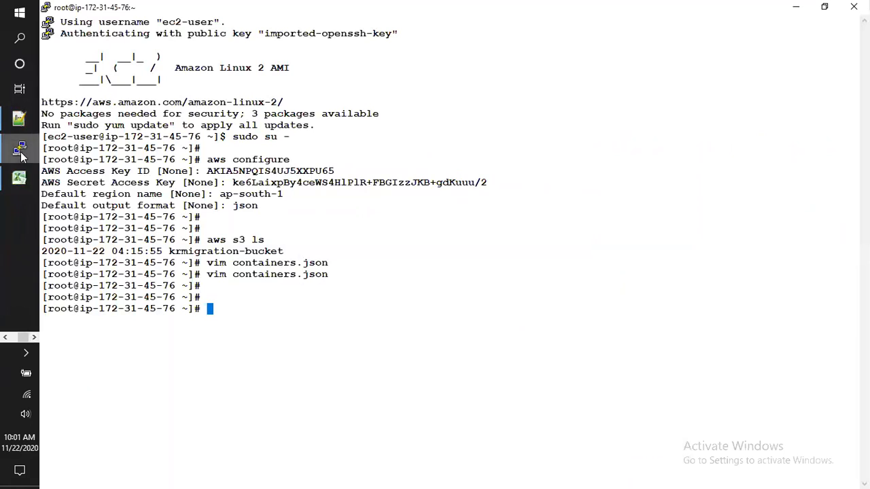
right_click(251, 303)
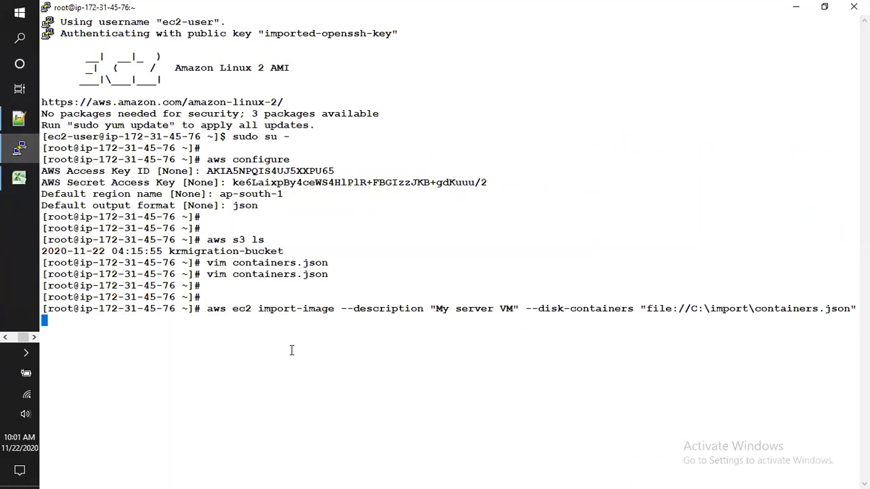
Step: Try to replace the sample Windows path in the --disk-containers argument with one starting file://
key("Left")
key("Left")
key("Left")
key("Left")
key("Left")
key("Left")
key("Left")
key("Left")
key("Left")
key("Left")
key("Left")
key("Left")
key("Left")
key("Left")
key("Left")
key("Left")
key("Left")
key("Left")
key("Left")
key("Left")
key("Left")
key("Left")
key("Left")
key("Left")
key("Left")
key("Left")
key("Left")
key("Left")
key("Left")
key("Right")
key("Right")
key("Right")
key("Right")
key("Right")
key("Right")
key("Right")
key("Right")
key("Right")
key("Right")
key("Right")
key("Right")
key("Right")
key("Right")
key("Right")
key("Right")
key("Right")
key("Right")
key("Right")
key("Right")
key("Right")
key("Right")
key("Right")
key("Right")
key("Right")
key("BackSpace")
key("BackSpace")
key("BackSpace")
key("BackSpace")
key("BackSpace")
key("BackSpace")
key("BackSpace")
key("BackSpace")
key("BackSpace")
key("BackSpace")
key("BackSpace")
key("BackSpace")
key("BackSpace")
key("BackSpace")
key("BackSpace")
key("BackSpace")
key("BackSpace")
key("BackSpace")
key("BackSpace")
key("BackSpace")
key("BackSpace")
key("BackSpace")
key("BackSpace")
key("BackSpace")
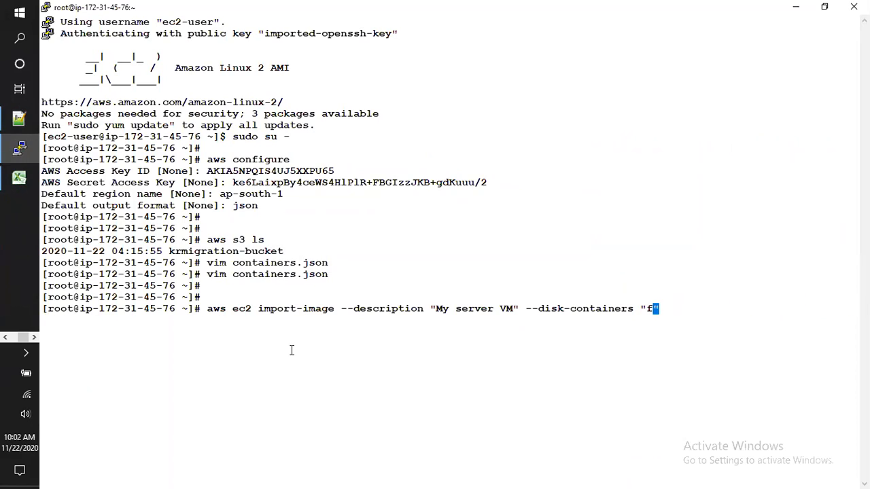
type("file://")
Step: Abandon the unfinished command and check the current working directory with pwd
double_click(257, 274)
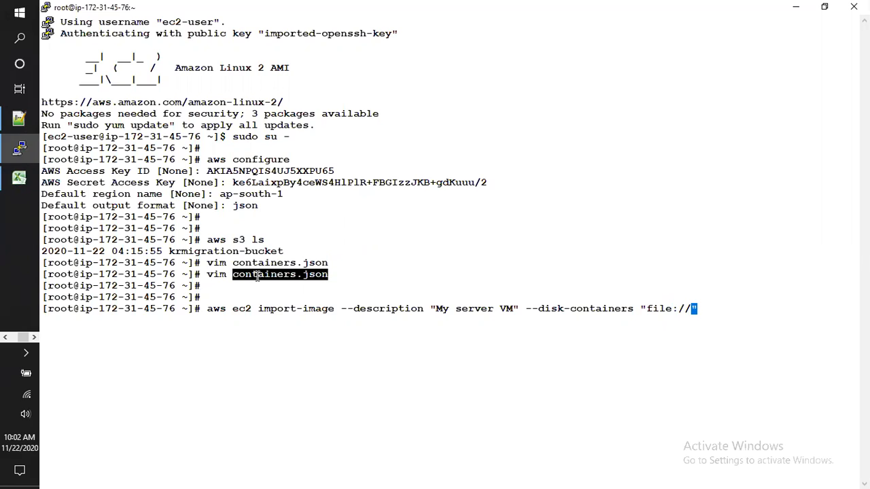
key("ctrl+c")
type("pwd")
key("Return")
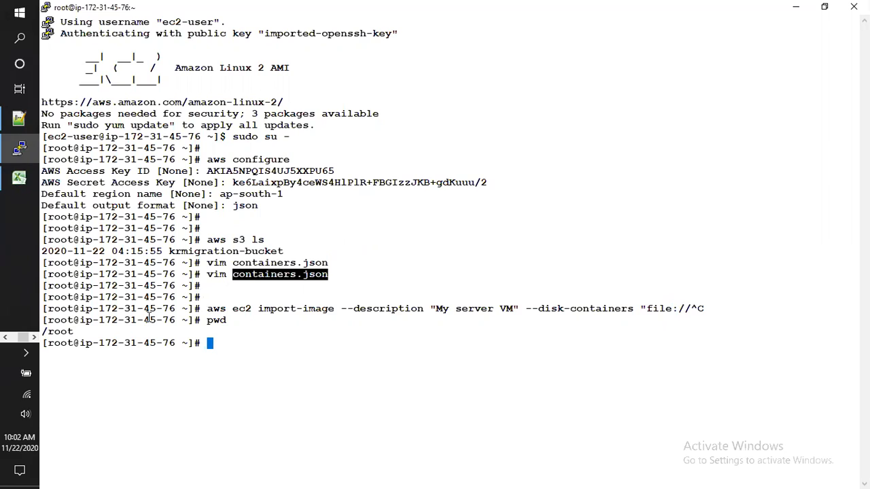
double_click(71, 332)
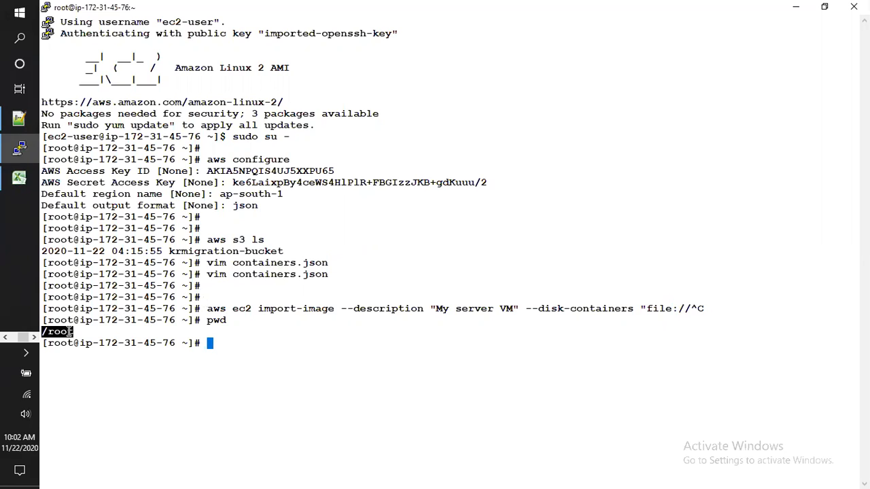
Step: Reuse the cancelled command's text to run aws ec2 import-image --description "My server VM" --disk-containers "file:///root/containers.json"
left_click_drag(207, 309, 633, 309)
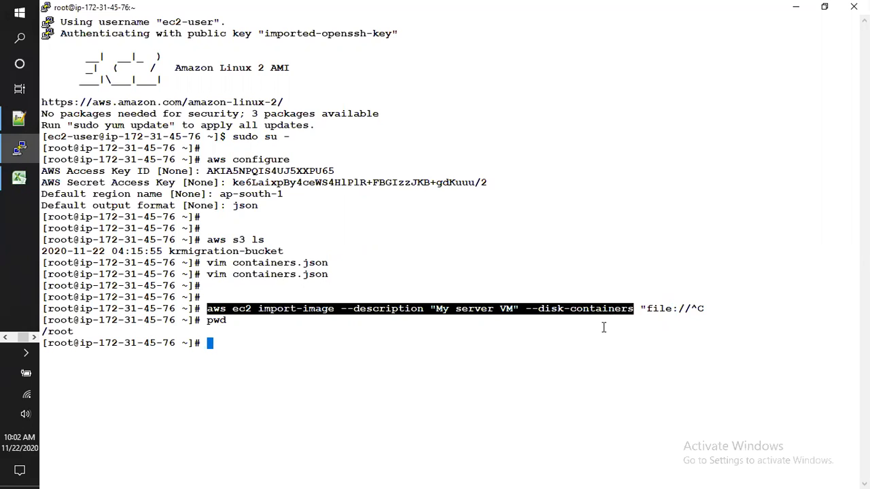
right_click(603, 328)
type("\"\"")
key("Left")
type("file")
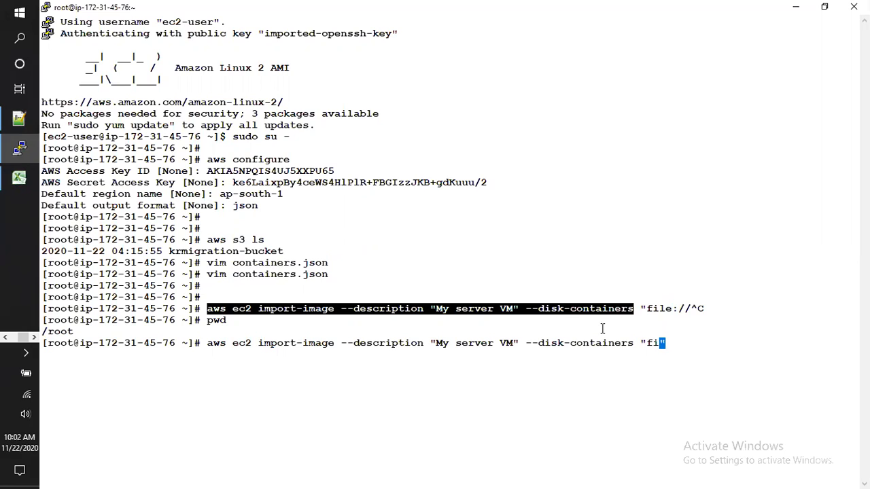
type("://")
type("/")
type("root")
type("/c")
type("ontainers")
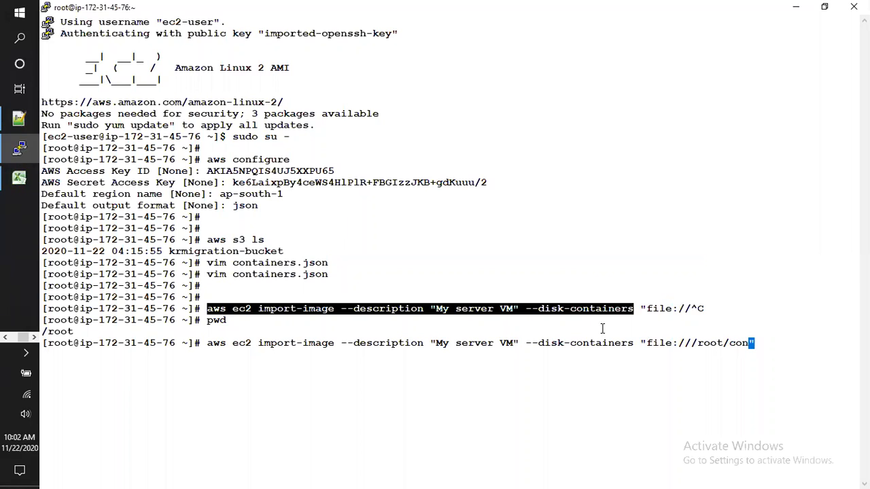
type(".json")
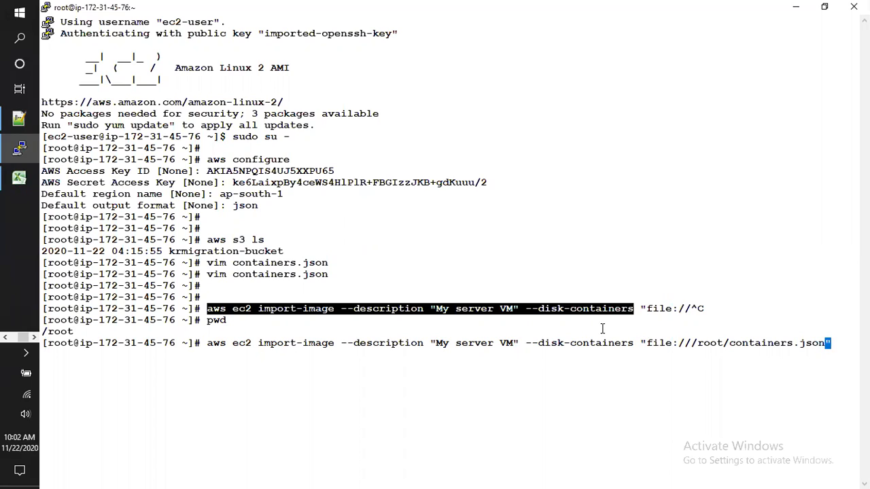
key("Return")
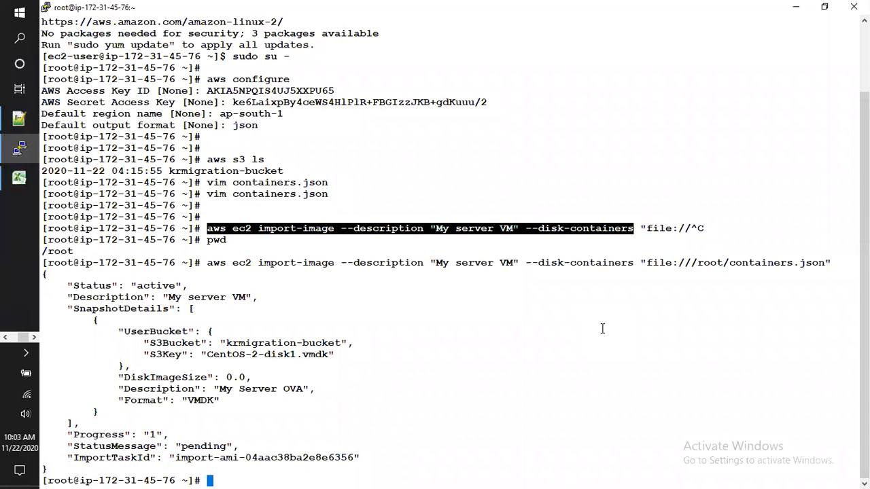
Step: Examine the ImportTaskId entry in the import-image command's output
key("Return")
key("Return")
key("Return")
key("Return")
key("Return")
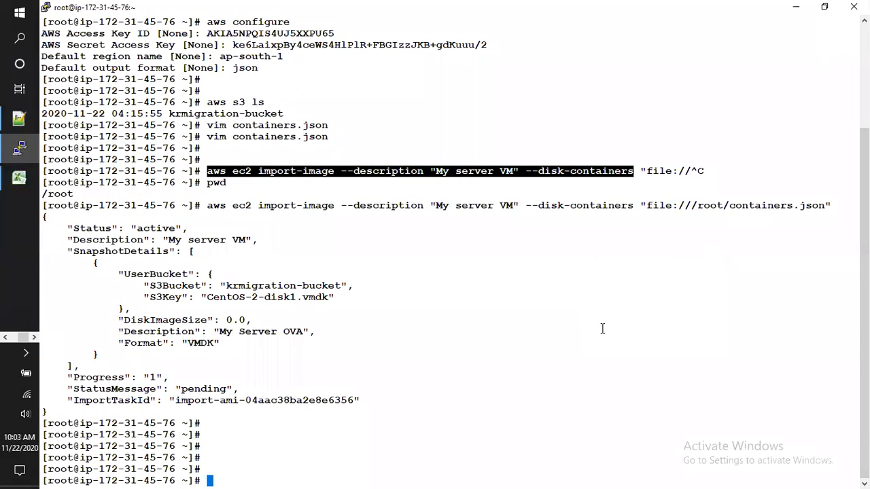
left_click_drag(74, 400, 161, 408)
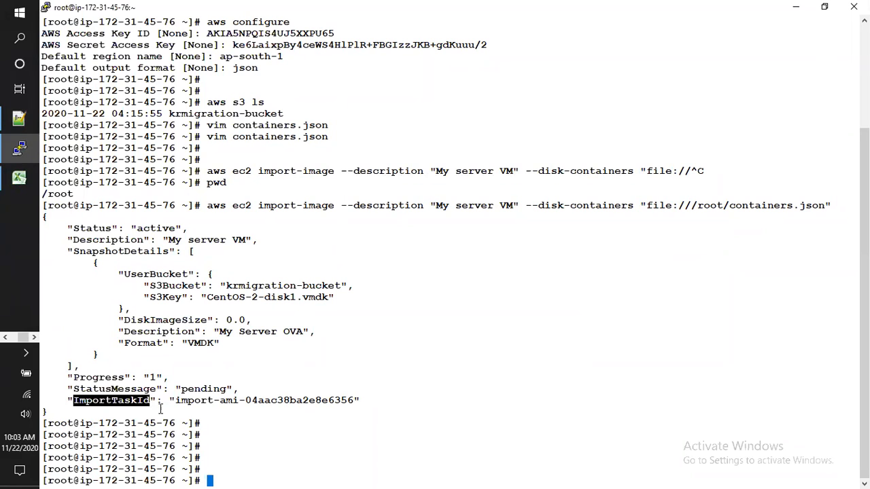
double_click(205, 403)
left_click(244, 409)
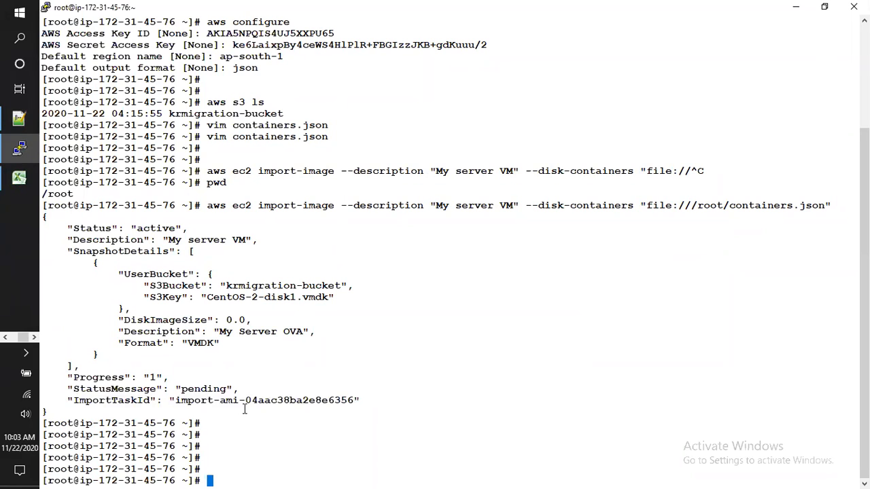
Step: Switch to Chrome and copy the aws ec2 describe-import-image-tasks command from the guide's Monitor an Import Image Task section
left_click(5, 337)
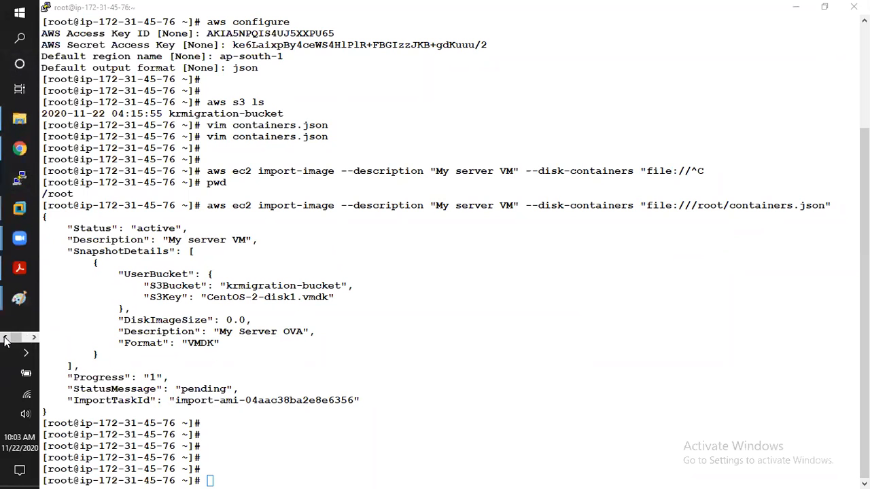
left_click(19, 148)
scroll(485, 302, "down", 6)
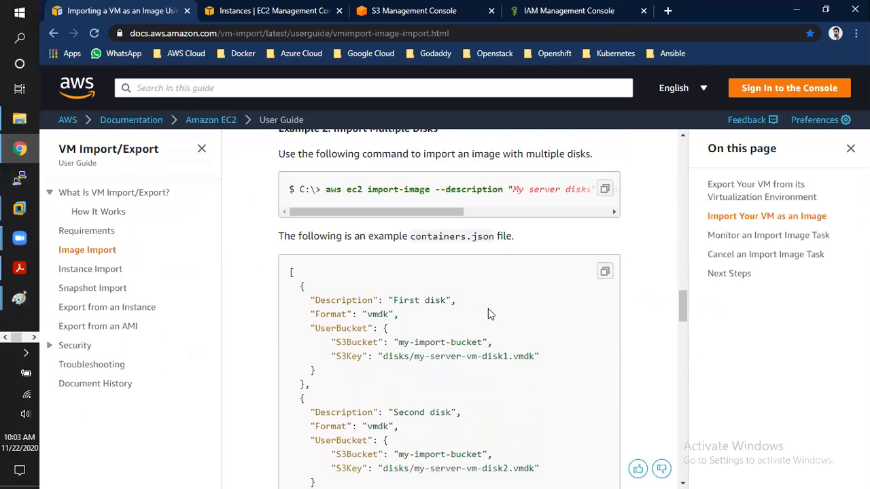
scroll(492, 317, "down", 5)
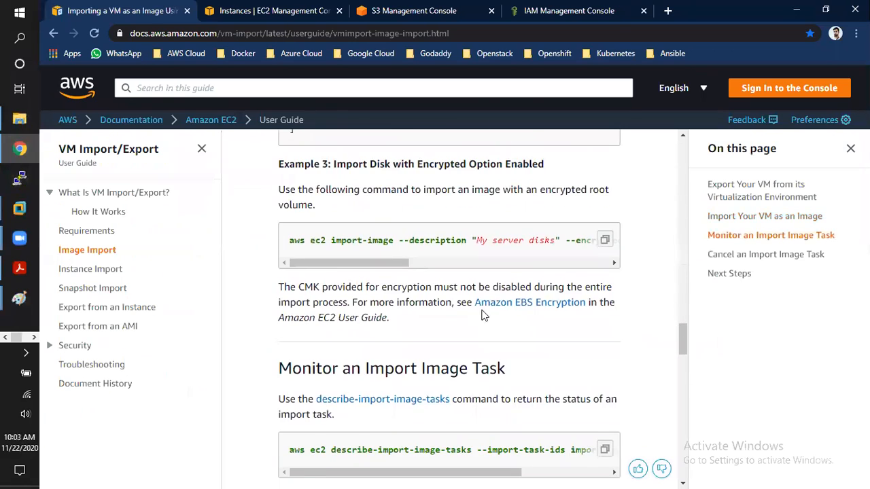
scroll(523, 351, "down", 3)
left_click_drag(292, 241, 508, 243)
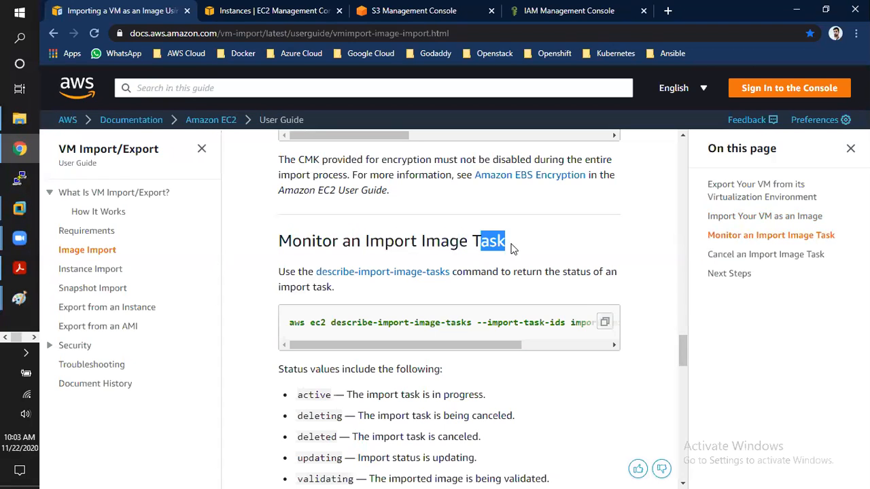
left_click(605, 322)
Step: Review the guide's import task status values from active to completed, and copy the describe-import-image-tasks command again
scroll(607, 326, "down", 5)
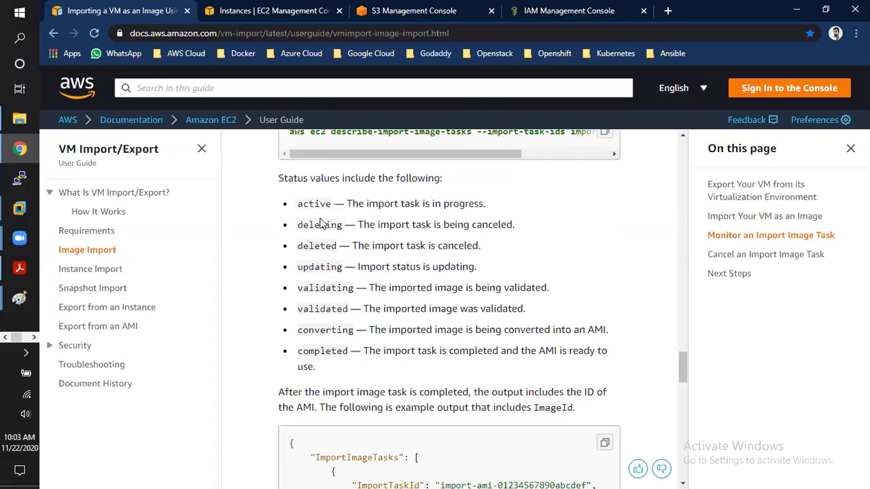
left_click_drag(303, 204, 334, 226)
left_click(319, 250)
left_click_drag(309, 266, 570, 351)
left_click(323, 319)
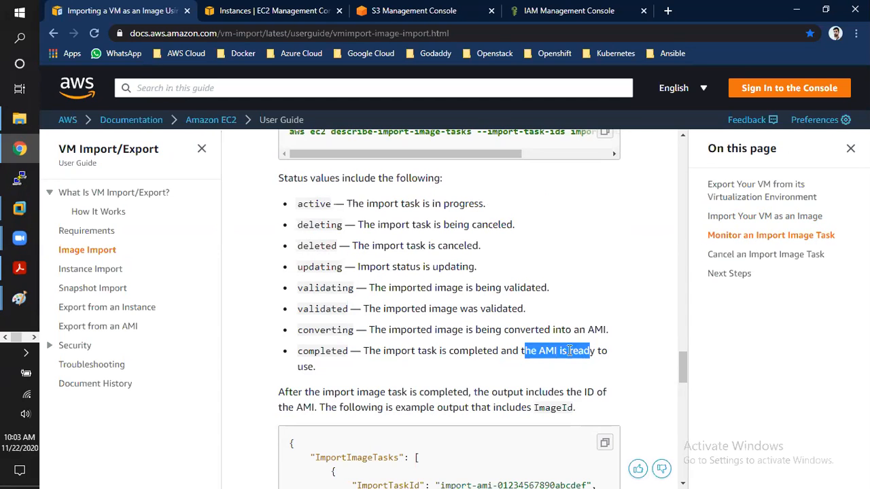
left_click_drag(297, 368, 310, 369)
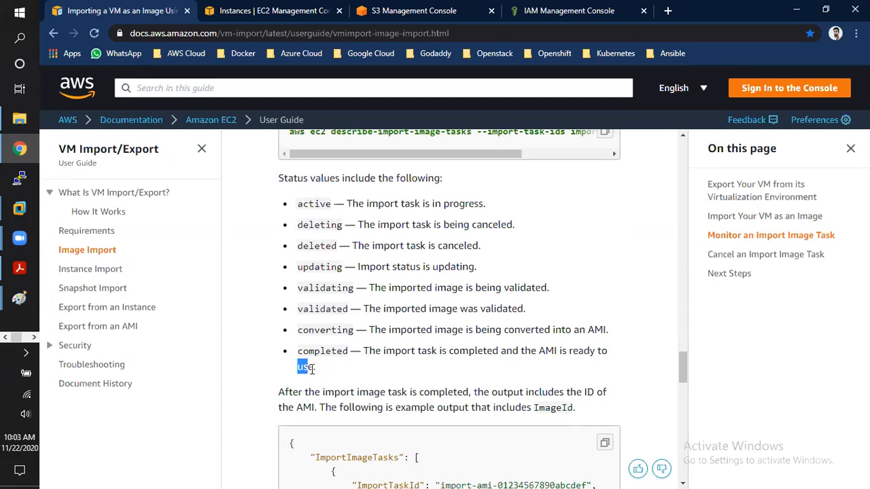
scroll(436, 363, "up", 3)
left_click(604, 322)
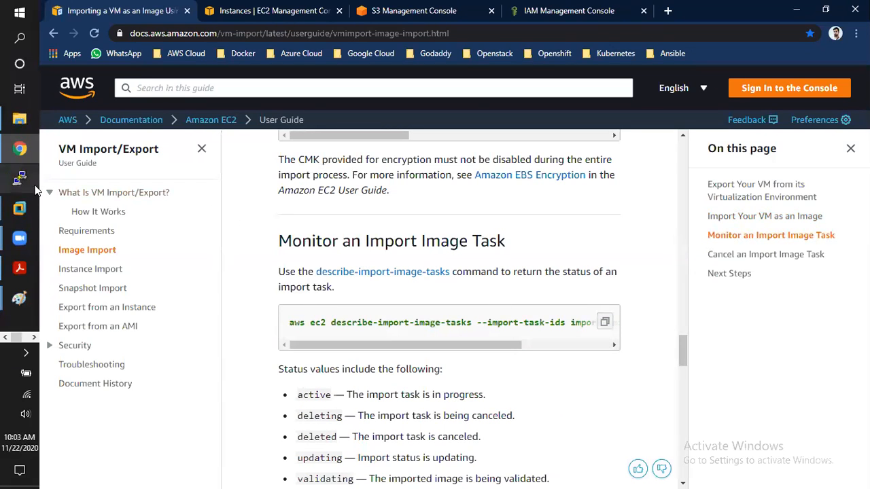
Step: Switch to the PuTTY session, paste the copied describe-import-image-tasks command, and copy the ImportTaskId value from the import-image output
left_click(34, 337)
left_click(19, 148)
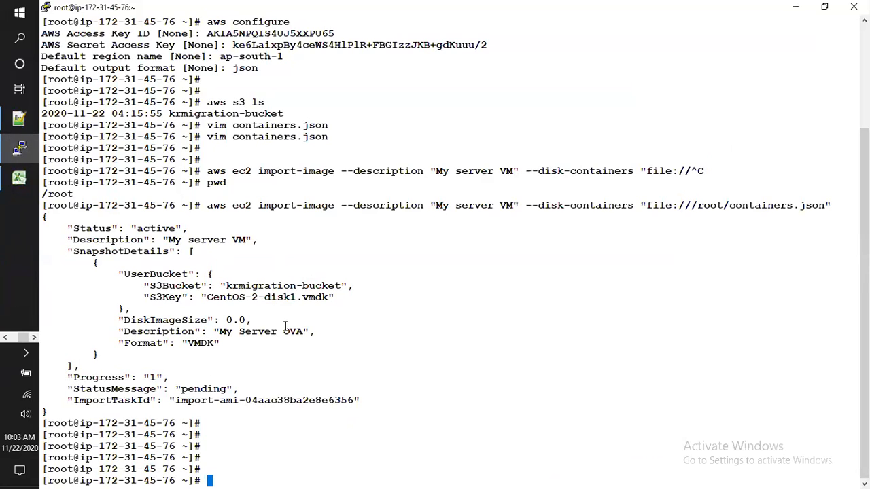
right_click(408, 352)
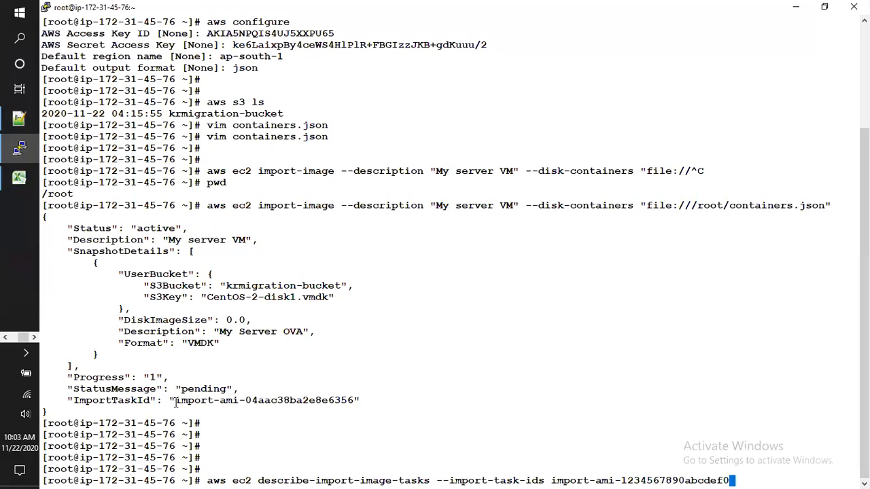
left_click_drag(178, 400, 351, 402)
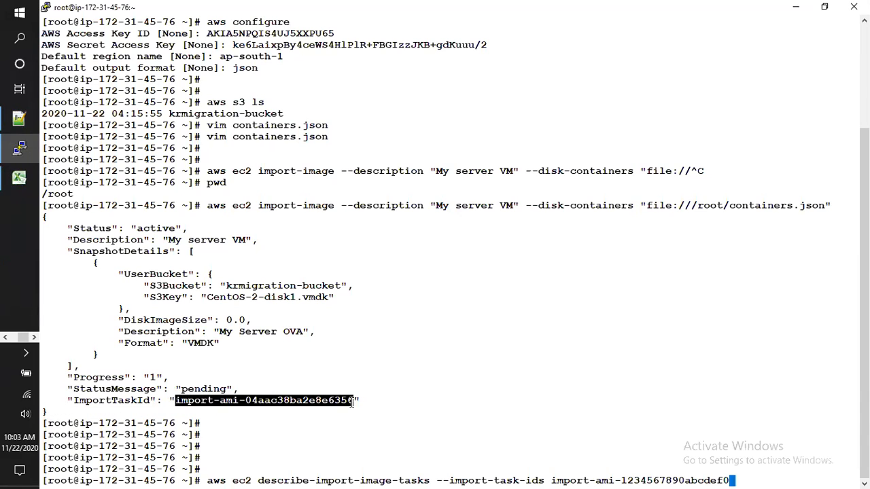
Step: Clear the terminal, replace the sample task ID with import-ami-04aac38ba2e8e6356, and run the describe-import-image-tasks command
key("ctrl+l")
key("BackSpace")
key("BackSpace")
key("BackSpace")
key("BackSpace")
key("BackSpace")
key("BackSpace")
key("BackSpace")
key("BackSpace")
key("BackSpace")
key("BackSpace")
key("BackSpace")
key("BackSpace")
key("BackSpace")
key("BackSpace")
key("BackSpace")
key("BackSpace")
key("BackSpace")
key("BackSpace")
key("BackSpace")
key("BackSpace")
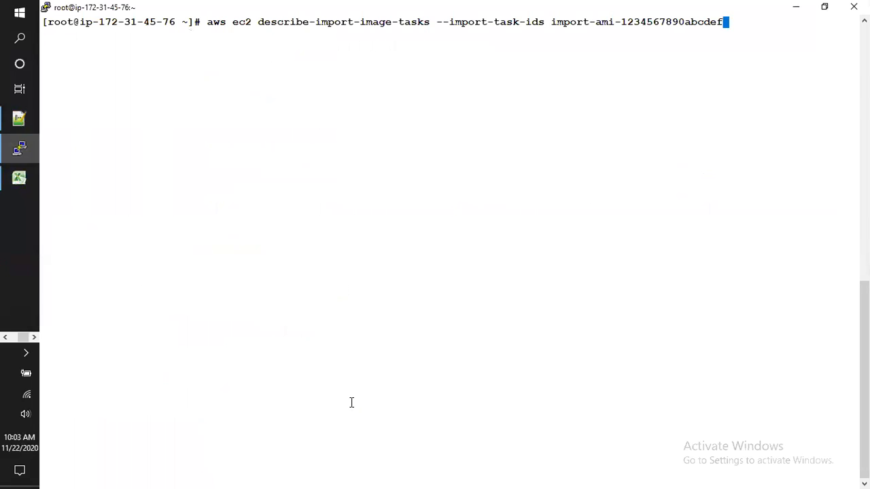
key("BackSpace")
key("BackSpace")
key("BackSpace")
key("BackSpace")
key("BackSpace")
key("BackSpace")
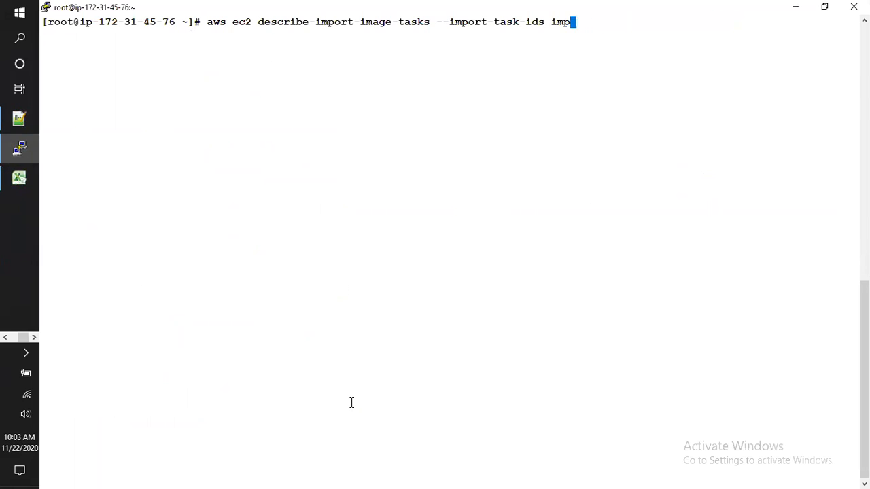
right_click(442, 314)
key("Return")
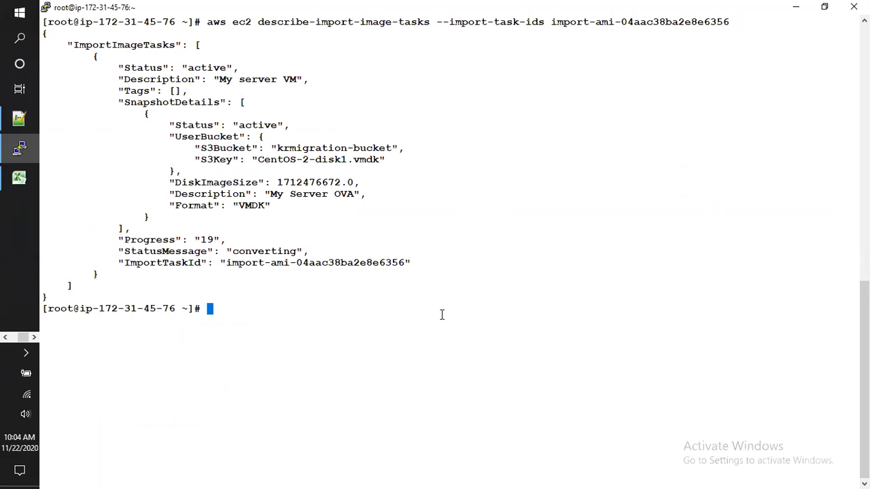
Step: Examine the snapshot Status, SnapshotId and ImageId entries in the describe-import-image-tasks output
left_click_drag(246, 127, 260, 126)
left_click_drag(261, 125, 264, 126)
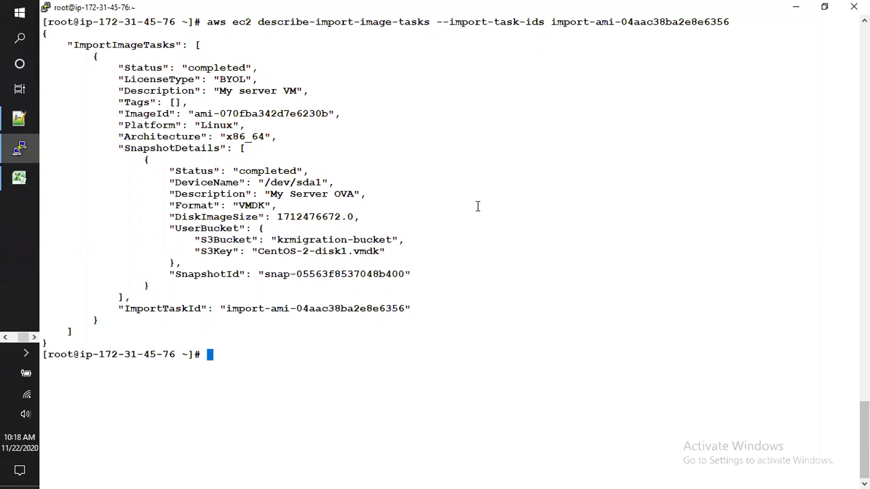
left_click_drag(232, 175, 283, 175)
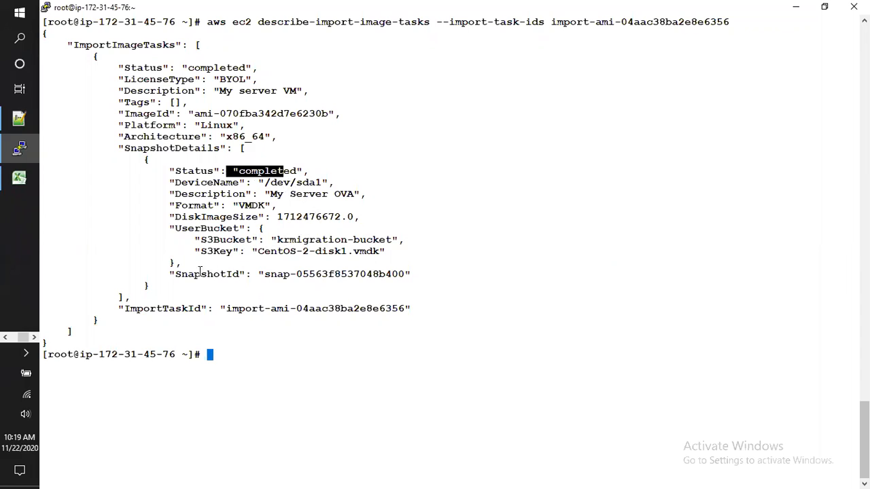
left_click_drag(176, 274, 198, 274)
left_click_drag(237, 273, 240, 274)
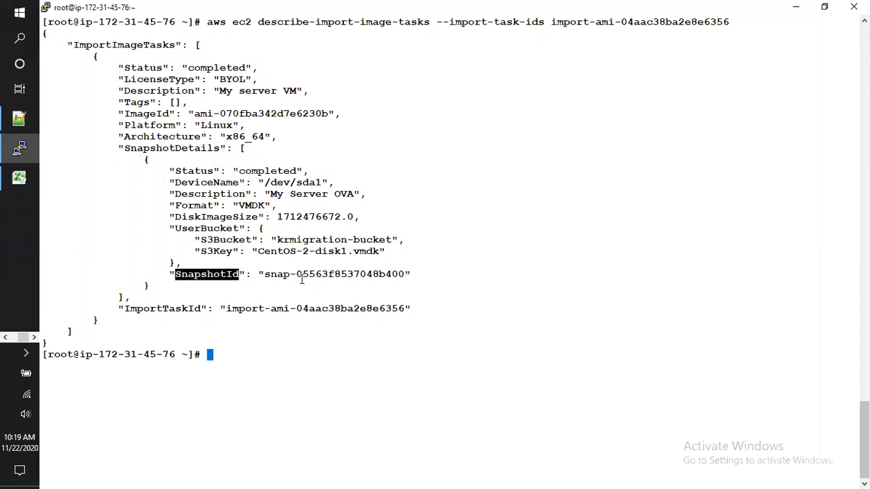
double_click(302, 274)
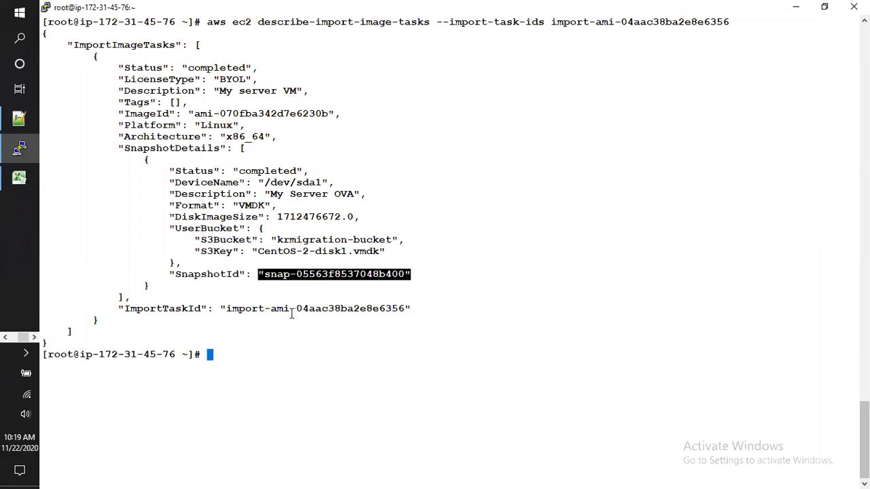
left_click_drag(120, 114, 323, 114)
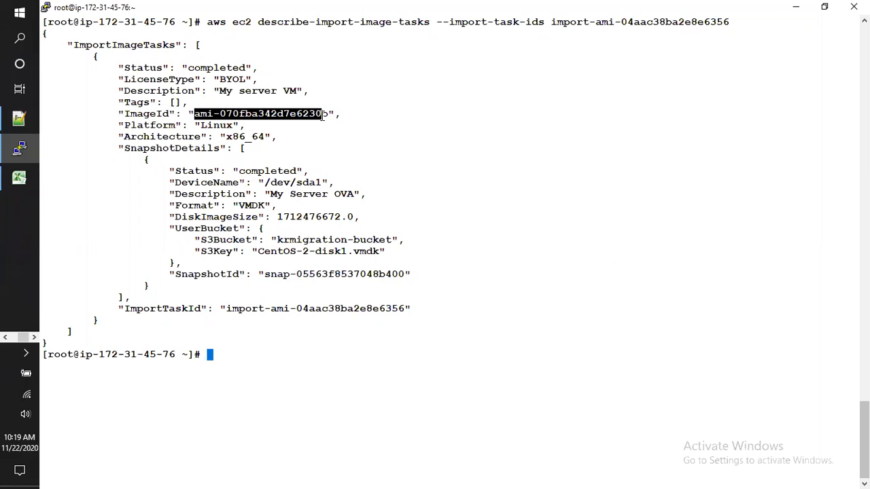
Step: Switch to Chrome and refresh the EC2 console's AMIs list to check the imported image's name
left_click(6, 337)
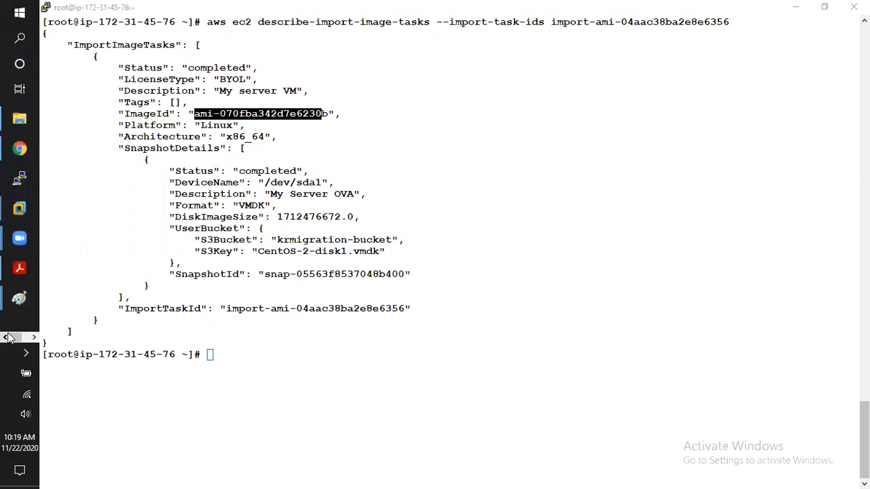
left_click(20, 149)
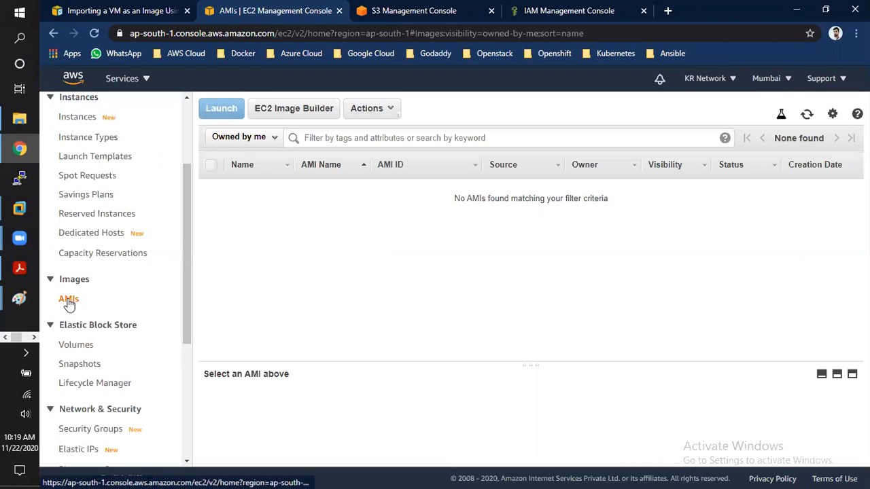
left_click(806, 116)
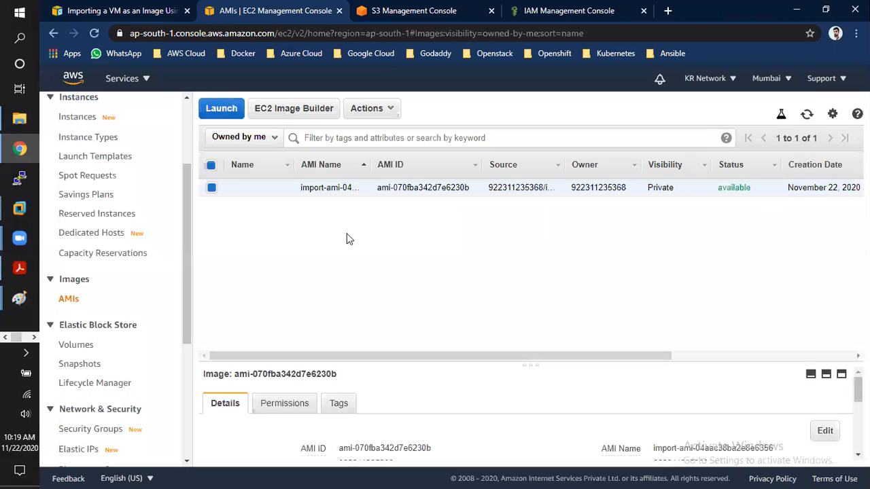
left_click_drag(301, 188, 358, 190)
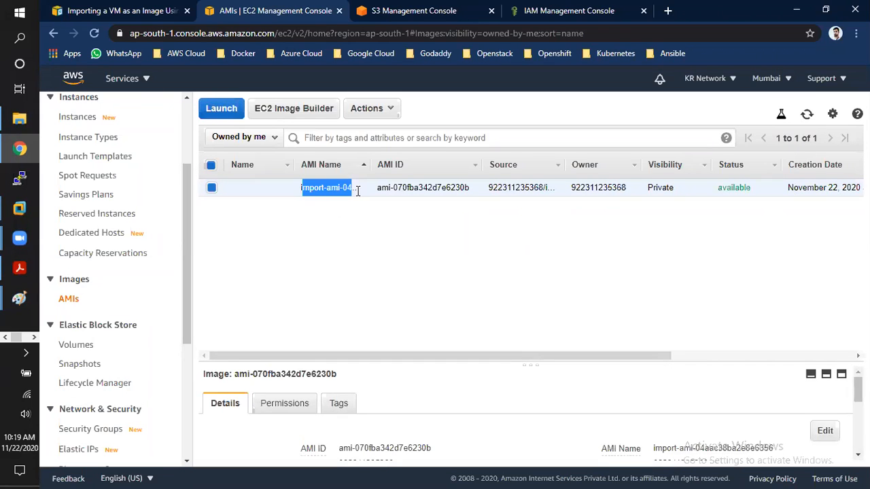
Step: View the imported disk's entry under Snapshots, and return to AMIs to widen the AMI Name column
scroll(119, 306, "down", 2)
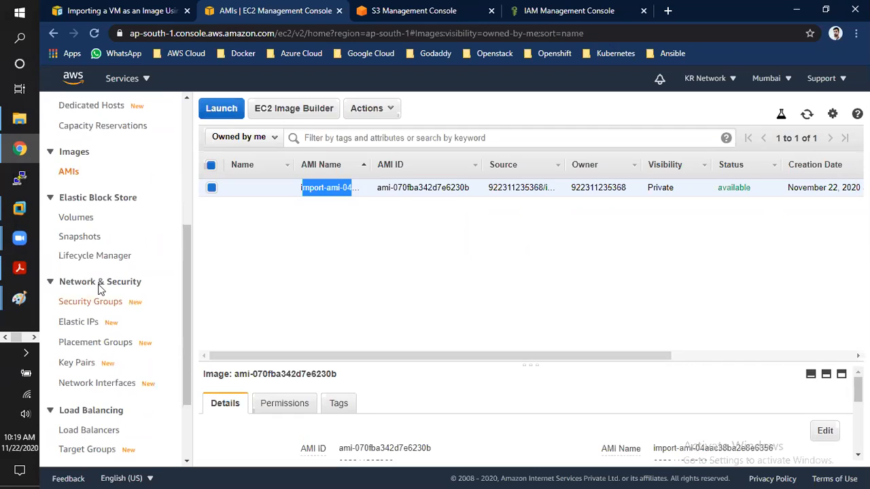
left_click(80, 236)
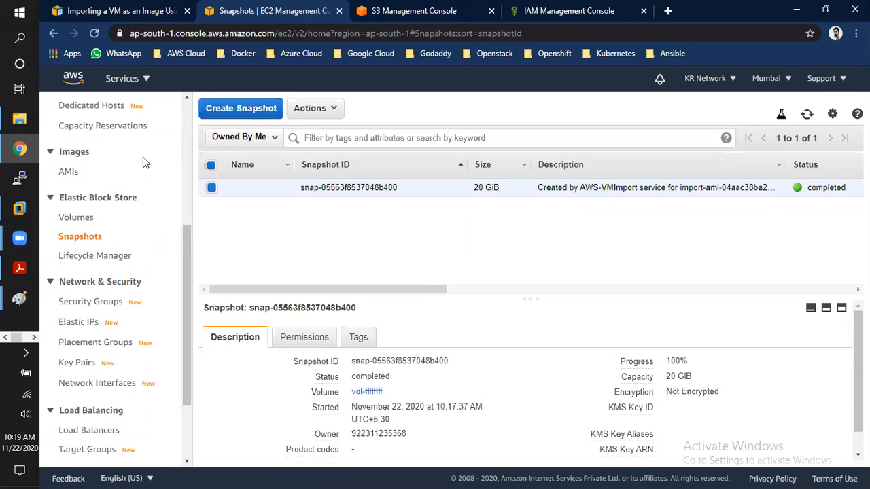
left_click(68, 171)
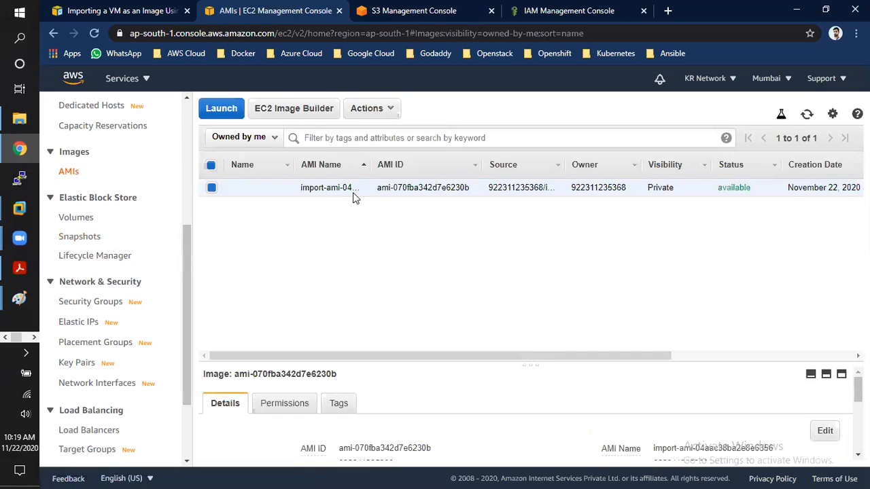
left_click_drag(366, 166, 436, 166)
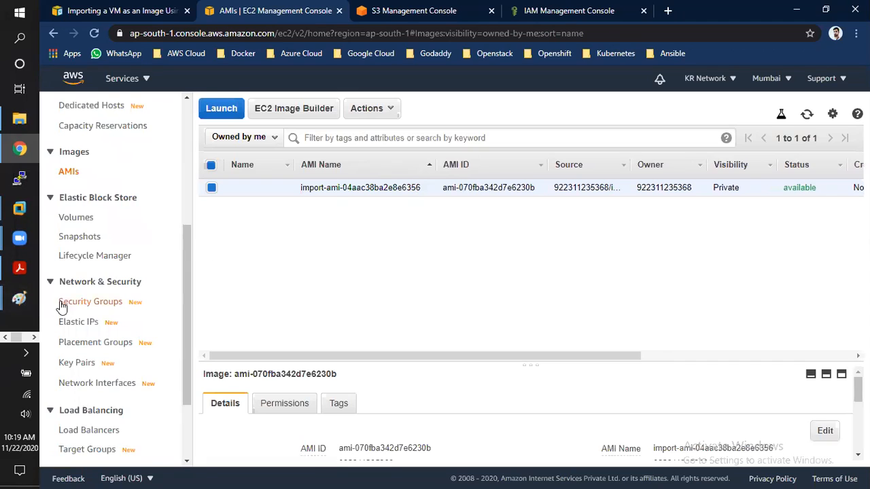
Step: Start launching a new EC2 instance and select import-ami-04aac38ba2e8e6356 from My AMIs as its image
scroll(68, 302, "up", 4)
left_click(86, 248)
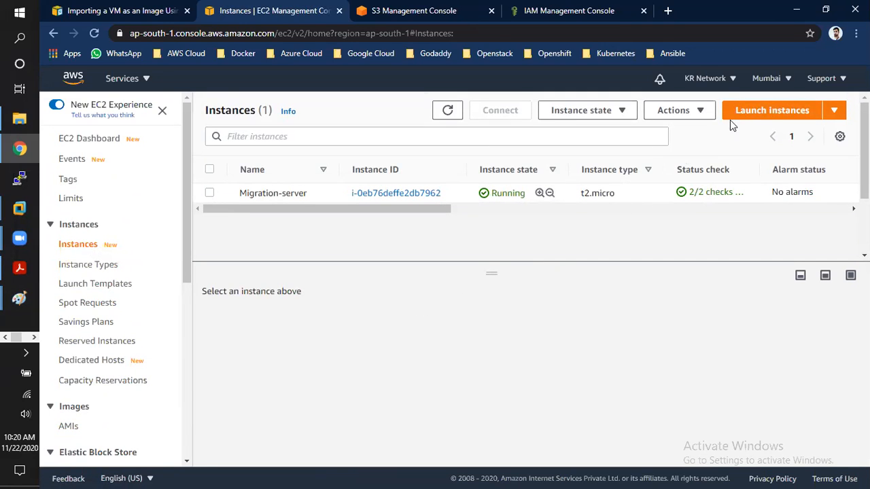
left_click(768, 111)
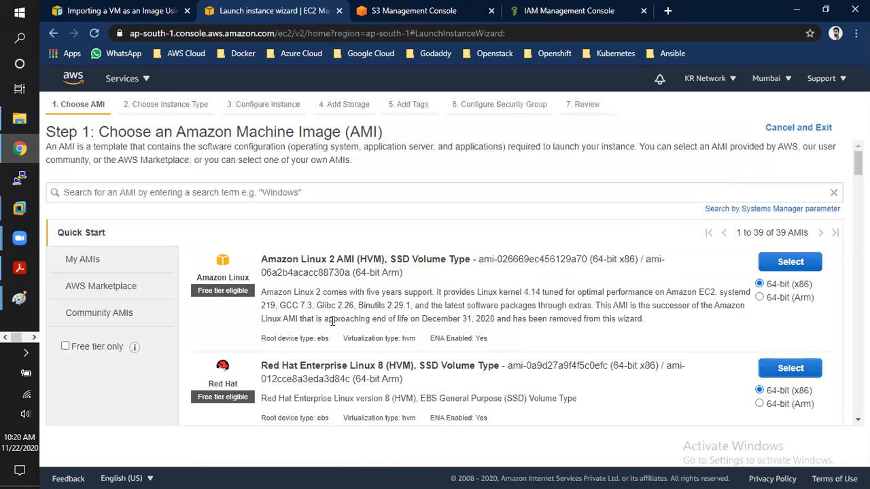
left_click_drag(276, 259, 341, 259)
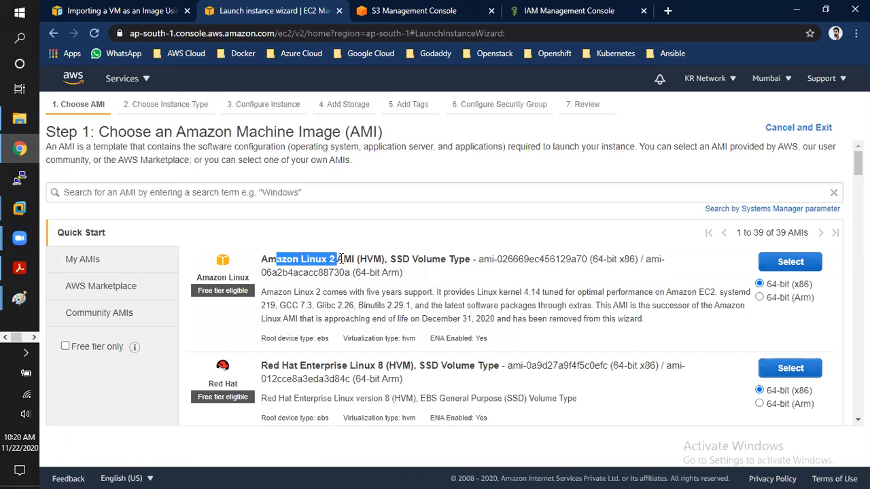
left_click(106, 267)
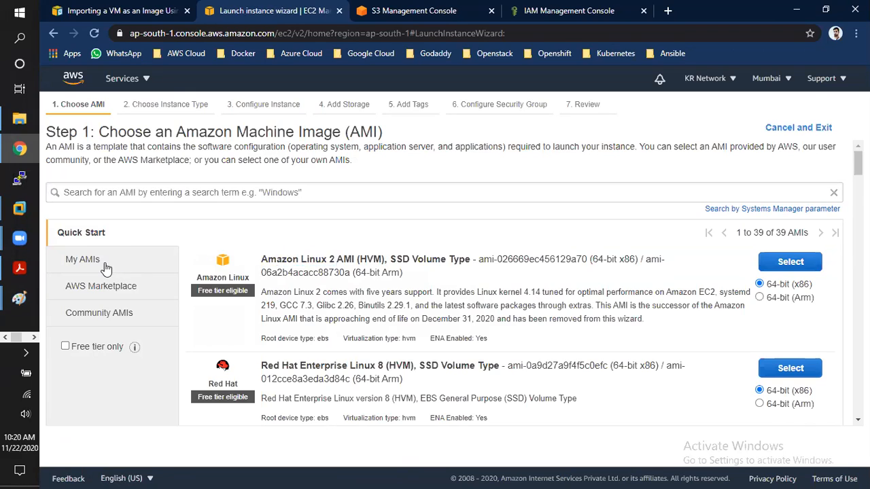
left_click_drag(261, 259, 391, 256)
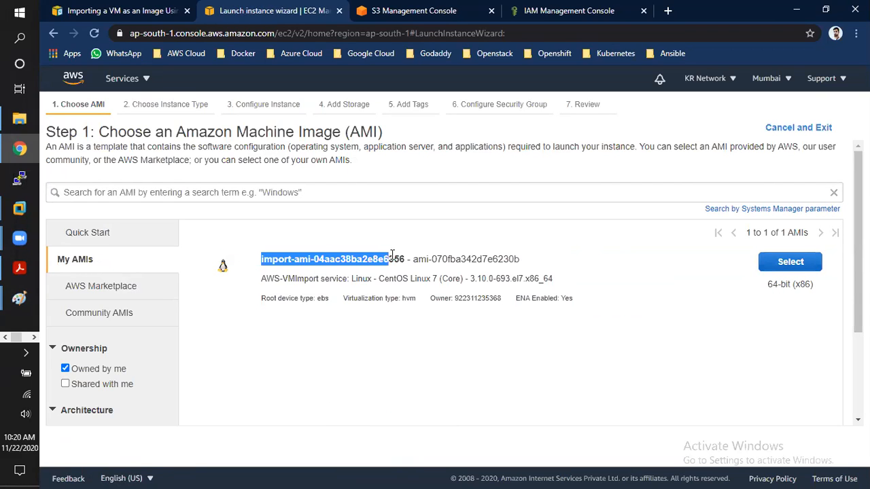
left_click(782, 263)
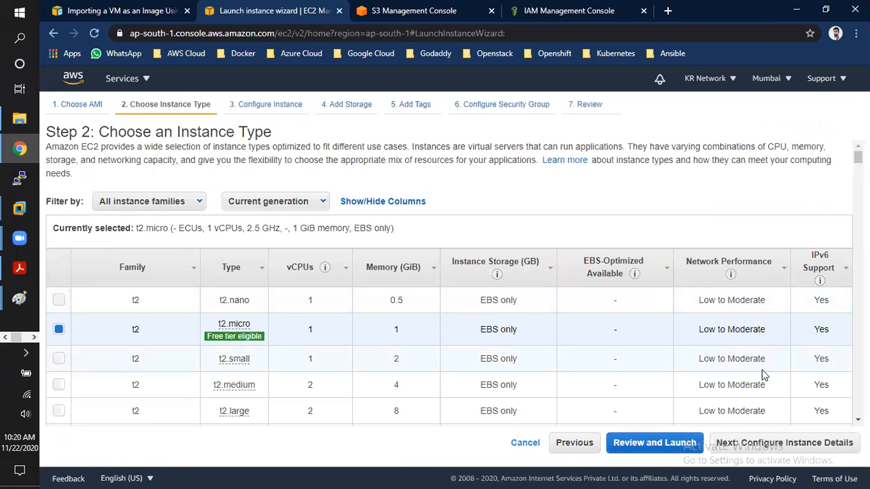
Step: Accept the t2.micro type, default instance details and root storage, checking the root volume's size and device name
left_click(785, 446)
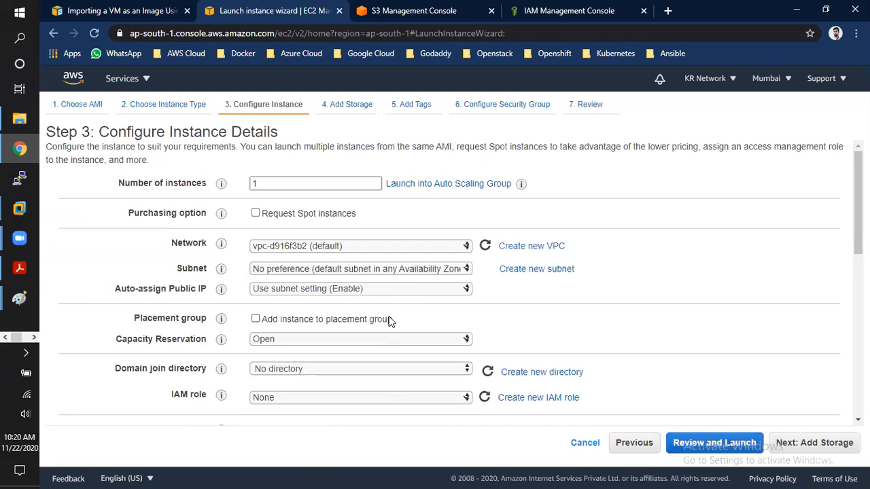
left_click(778, 443)
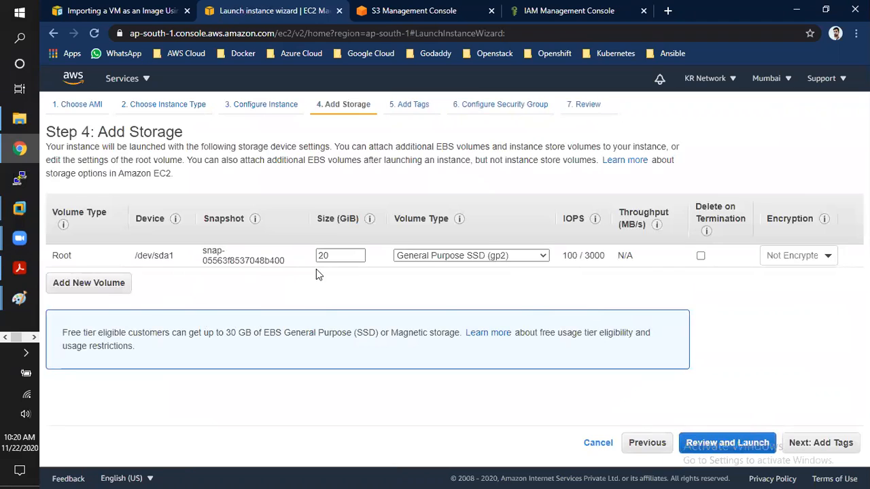
double_click(335, 259)
left_click_drag(334, 259, 317, 257)
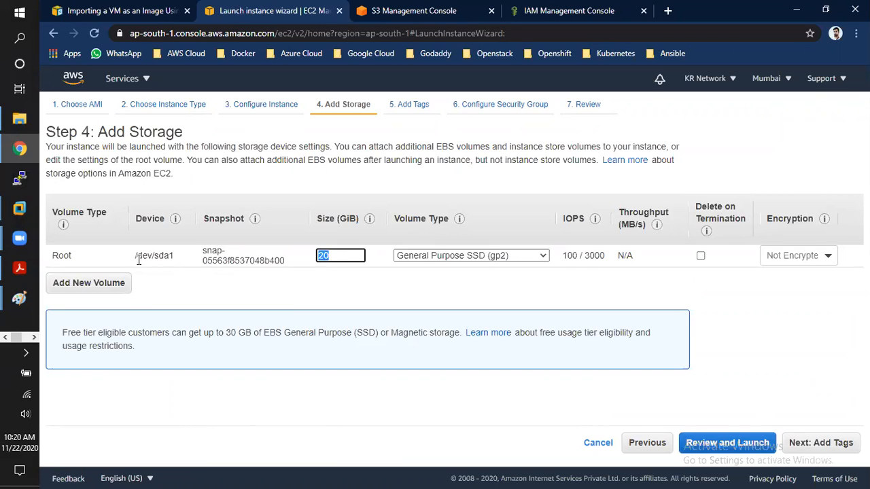
left_click_drag(137, 258, 195, 259)
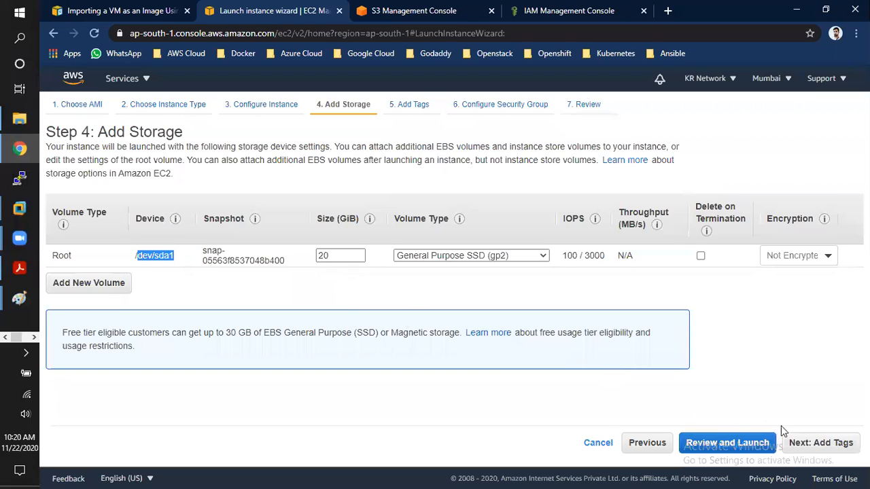
left_click(798, 442)
Step: Add a tag to the instance with the key Name and the value Webserver
left_click(81, 308)
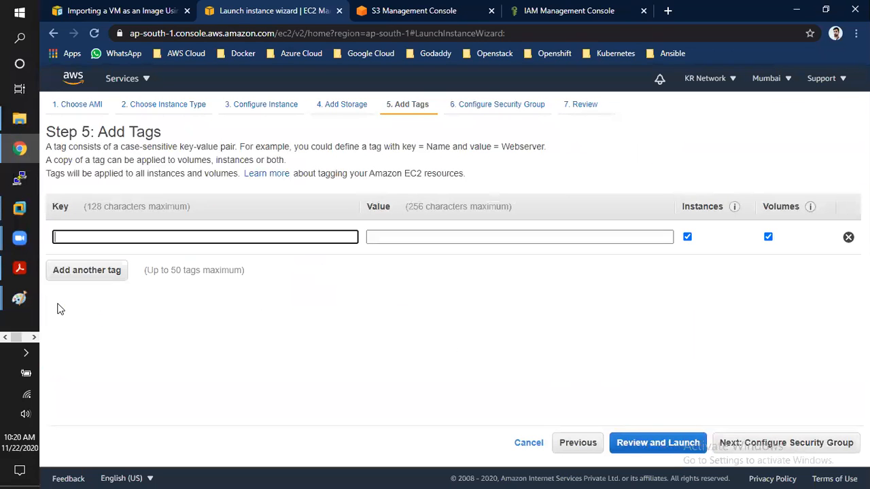
type("Name")
key("Tab")
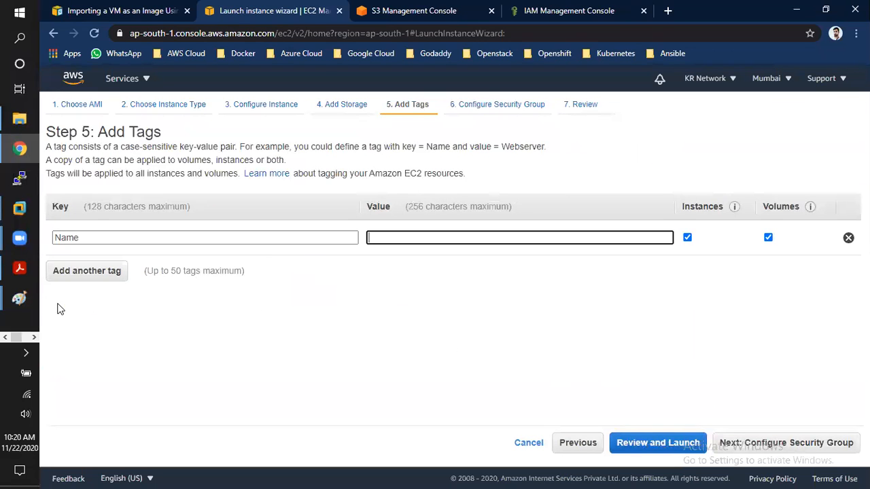
type("W")
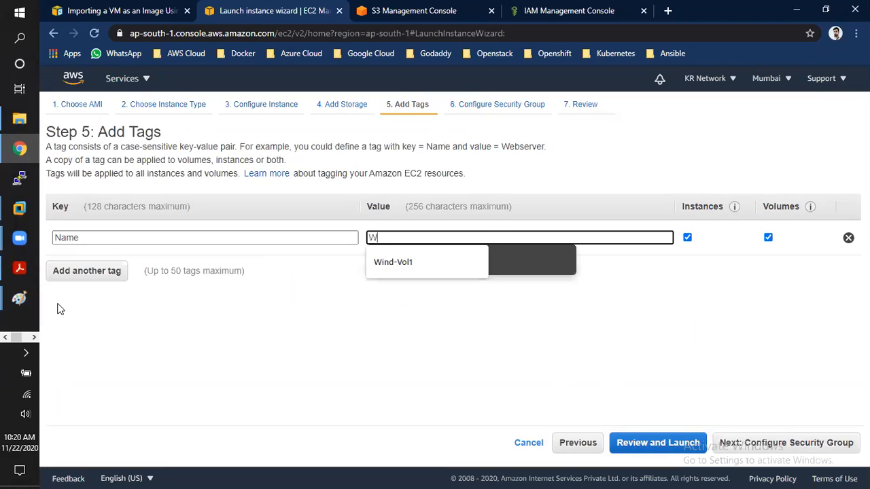
type("ebserver")
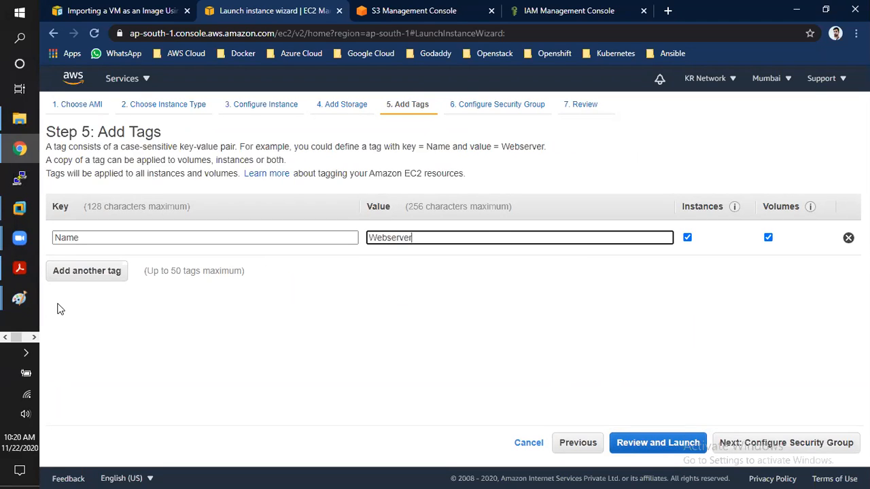
Step: Continue to the security group settings and assign the existing launch-wizard-1 security group to the instance
left_click_drag(766, 425, 782, 441)
left_click(782, 440)
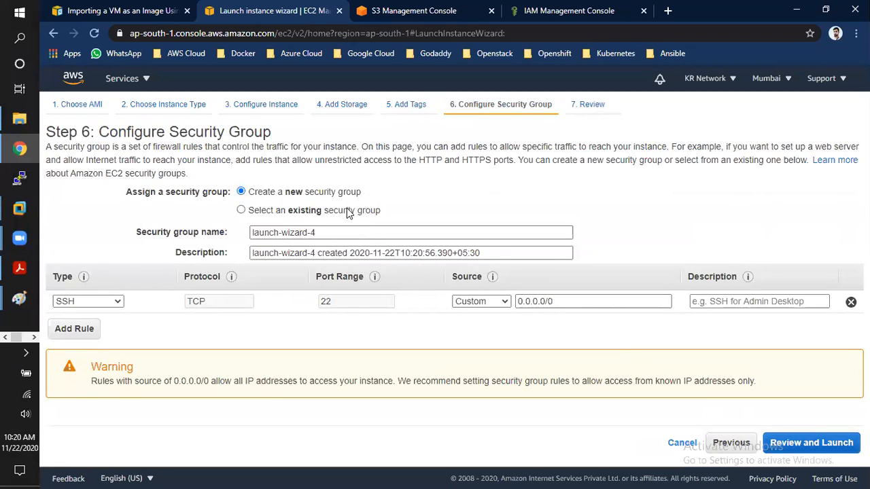
left_click(350, 211)
left_click(292, 297)
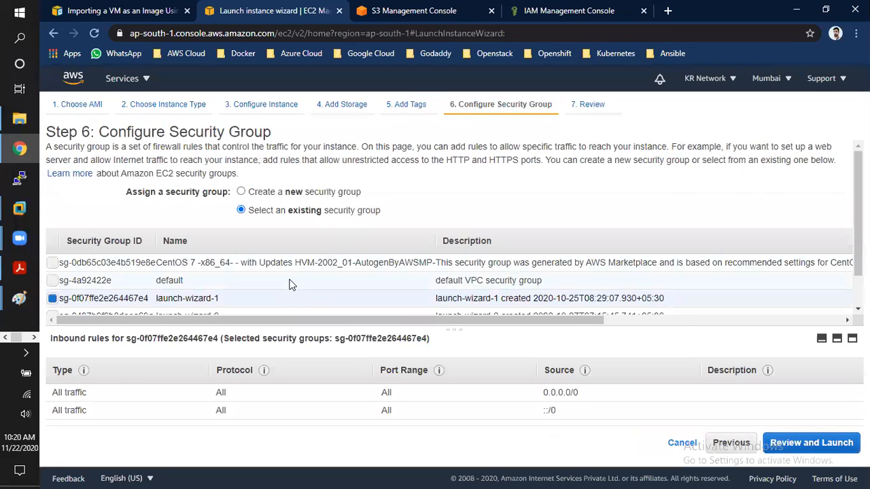
Step: Review the instance configuration and launch it with the existing mumbai-key key pair, acknowledging access to the private key file
left_click(291, 284)
left_click(840, 443)
left_click(838, 443)
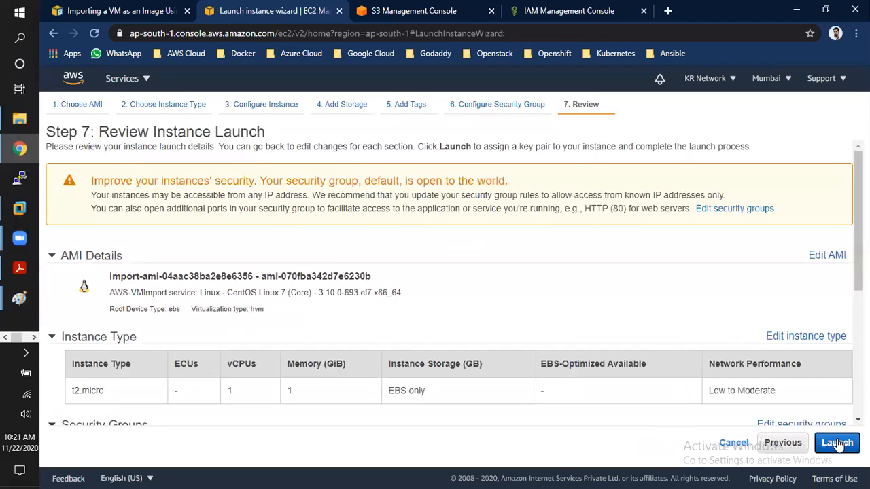
left_click(455, 324)
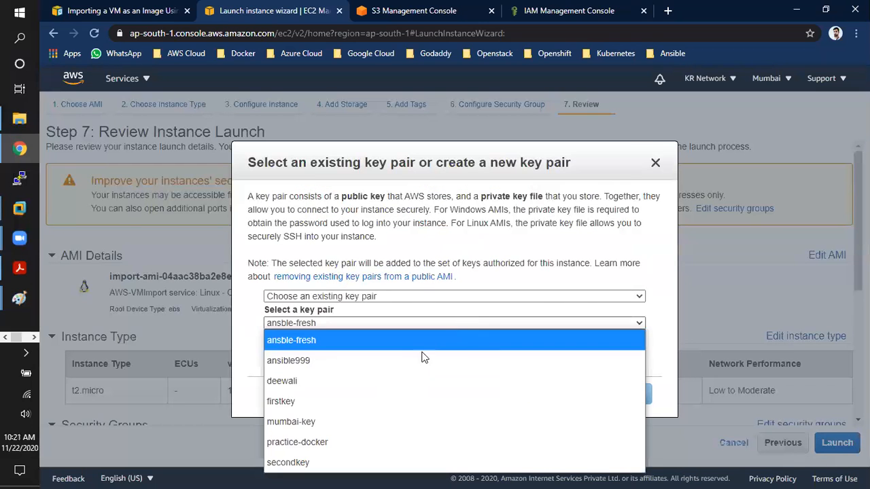
left_click(377, 422)
left_click(269, 343)
left_click(615, 396)
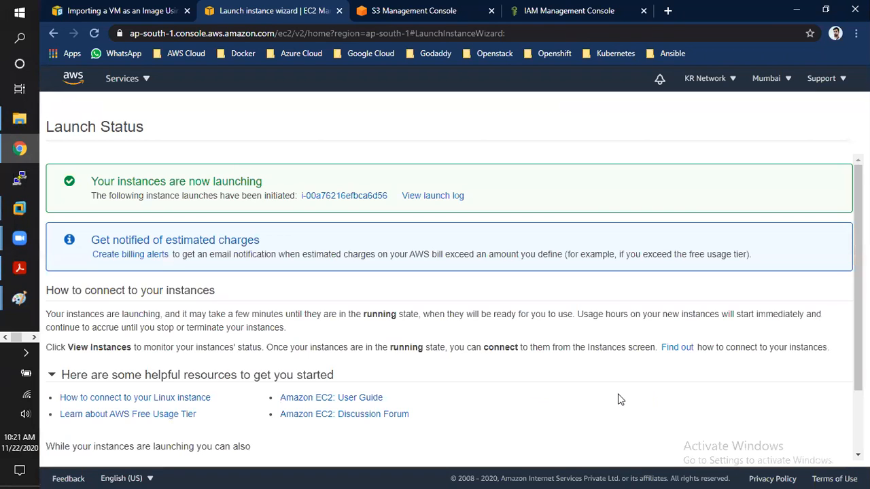
Step: Return to the instances list, select the Webserver instance and copy its public IPv4 address
scroll(643, 377, "down", 2)
left_click(807, 452)
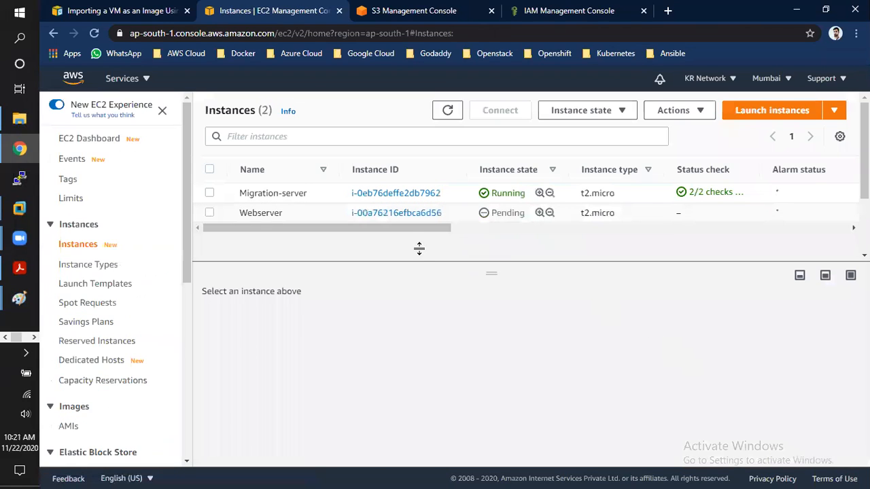
left_click_drag(450, 262, 451, 288)
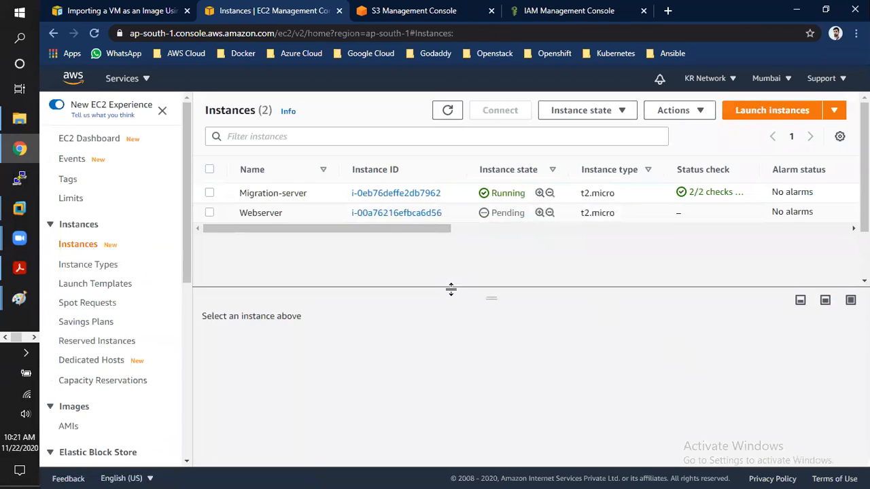
left_click(306, 213)
left_click_drag(441, 292, 443, 268)
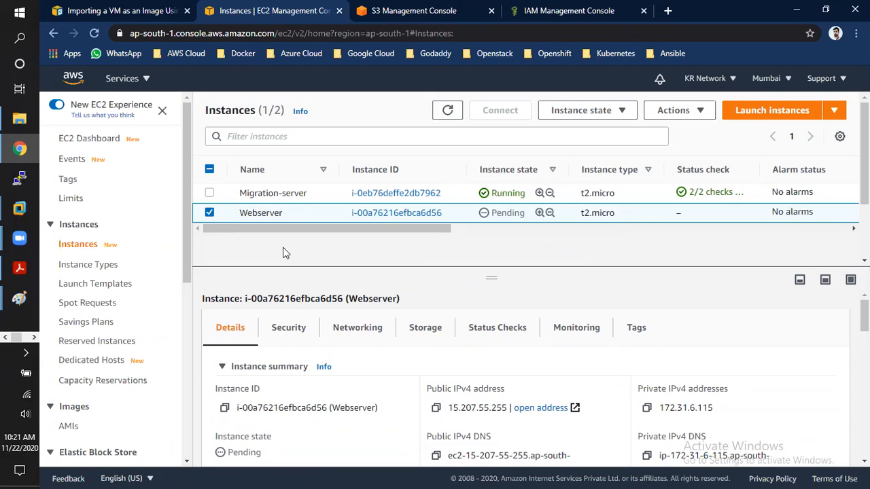
left_click(436, 410)
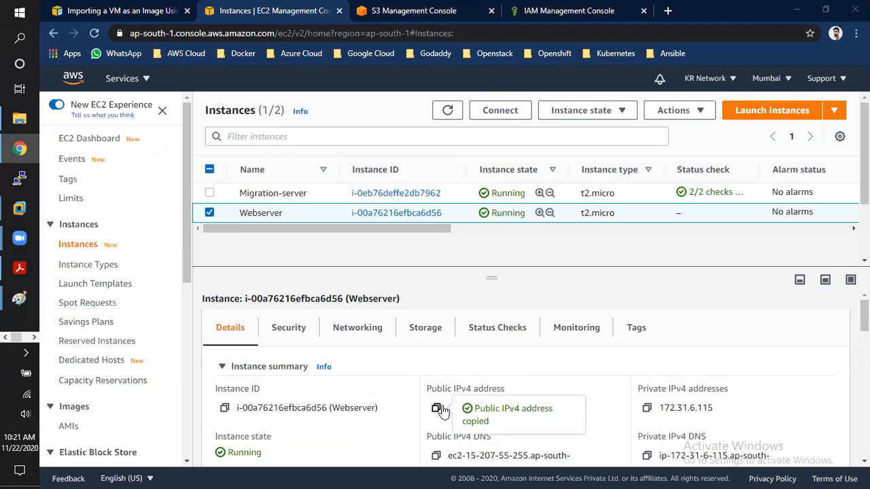
Step: Switch to PuTTY, connect to 15.207.55.255, accept the host key and log in as root with the account password
left_click(19, 178)
key("ctrl+v")
left_click(489, 372)
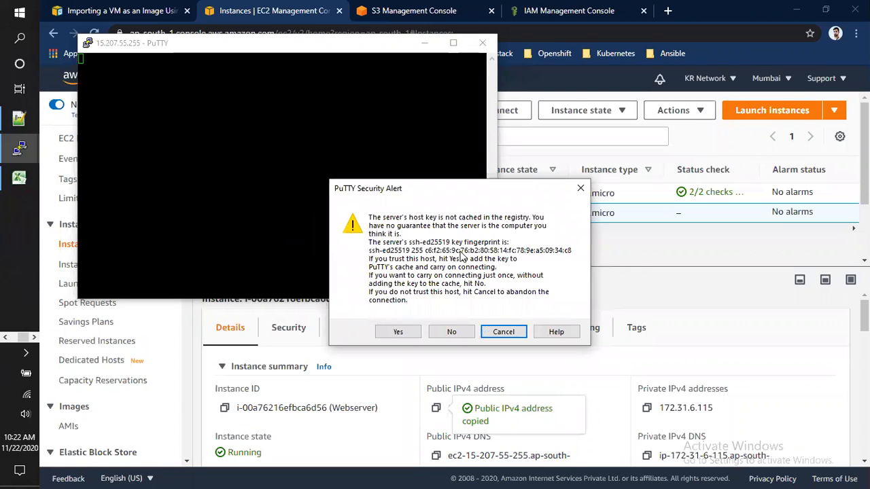
left_click(397, 332)
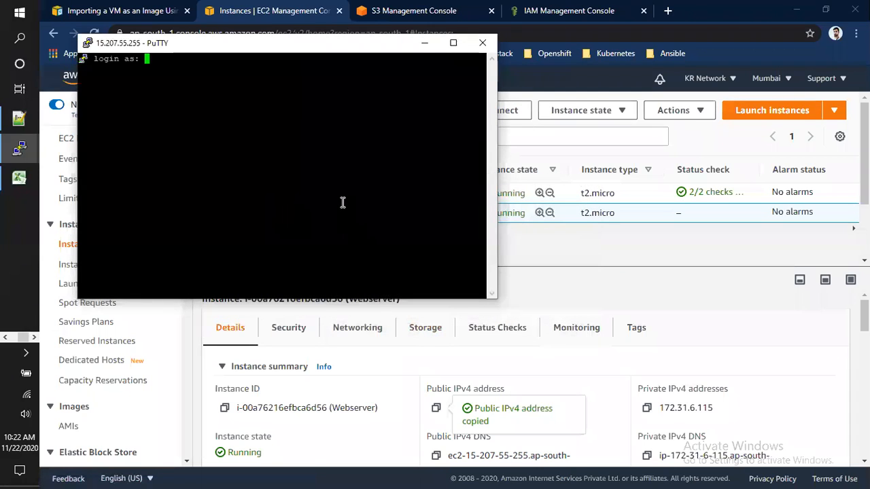
type("root")
key("Return")
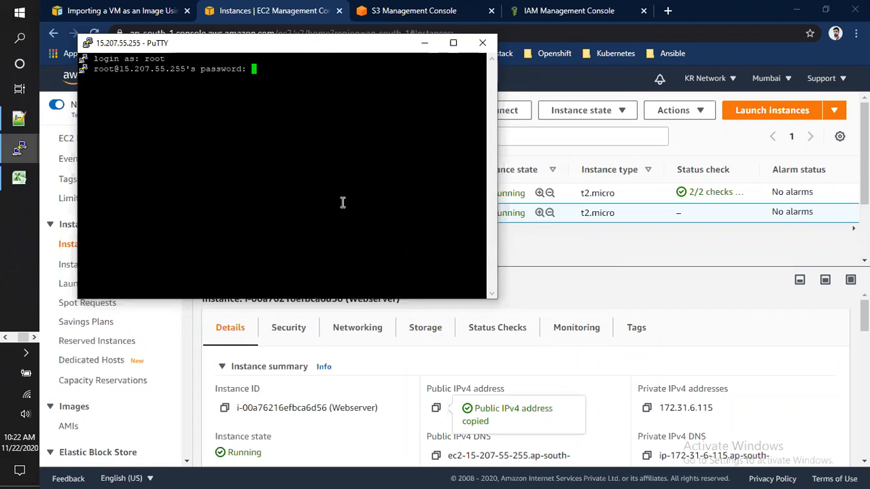
key("Return")
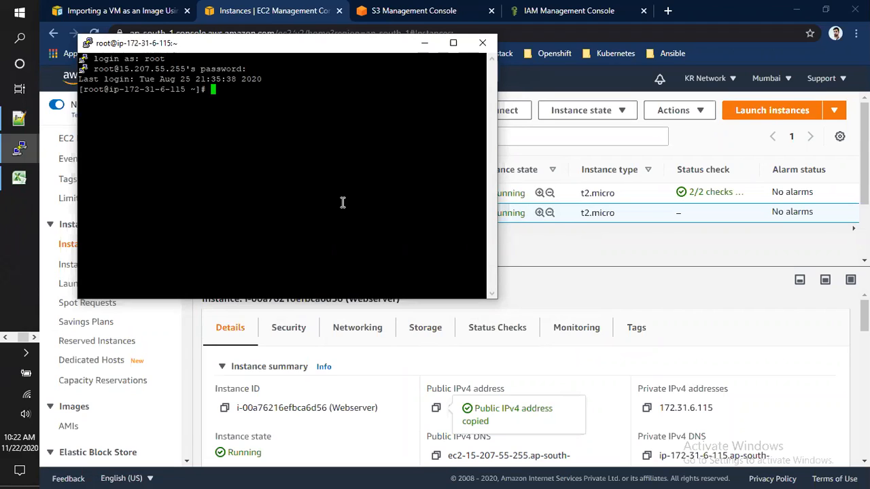
Step: Install the Apache web server on the instance with yum install httpd -y
type("yum instll")
key("BackSpace")
key("BackSpace")
type("all httpd ")
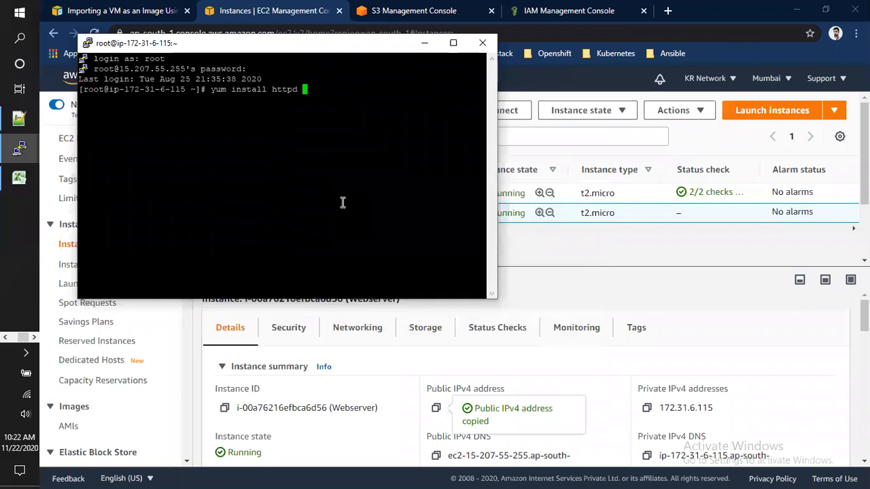
type("-y")
key("Return")
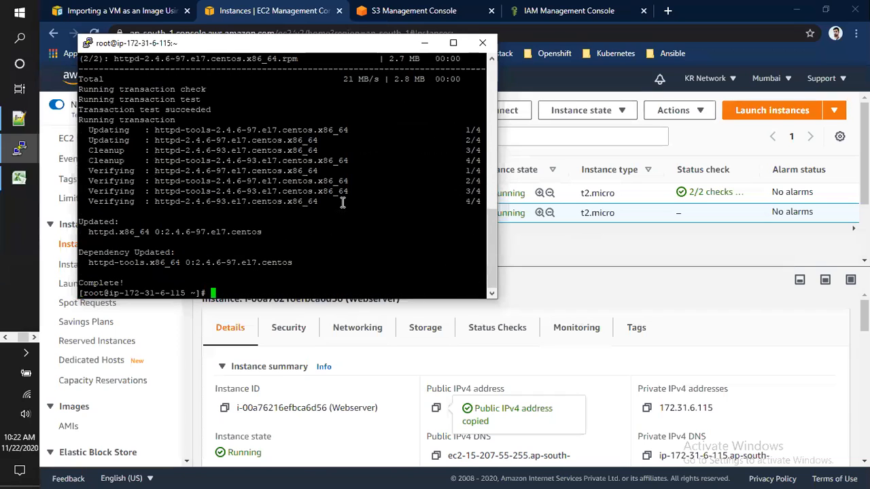
Step: Start the httpd service and enable it at boot using systemctl
type("systemctl start httpd")
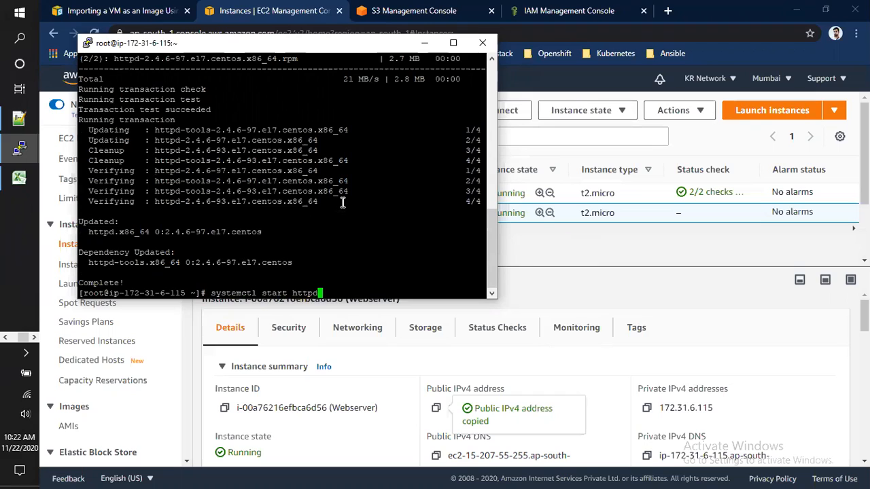
key("Return")
type("syste")
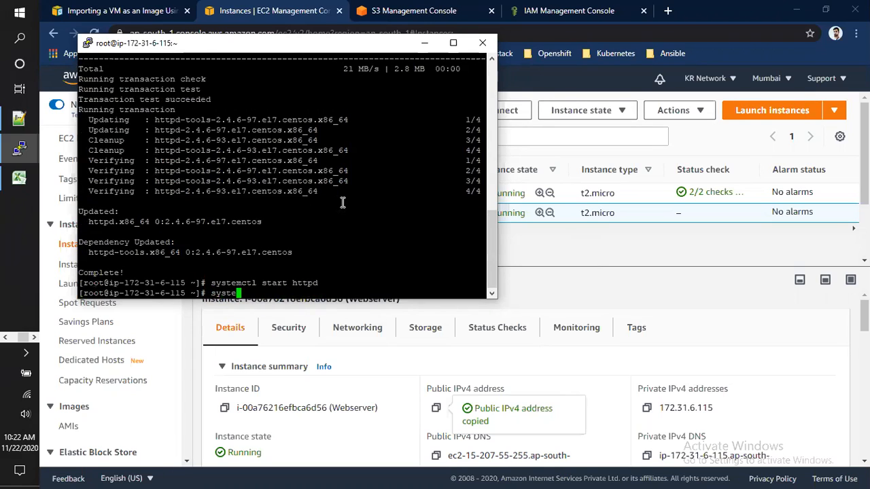
type("mctl enable httpd")
key("Return")
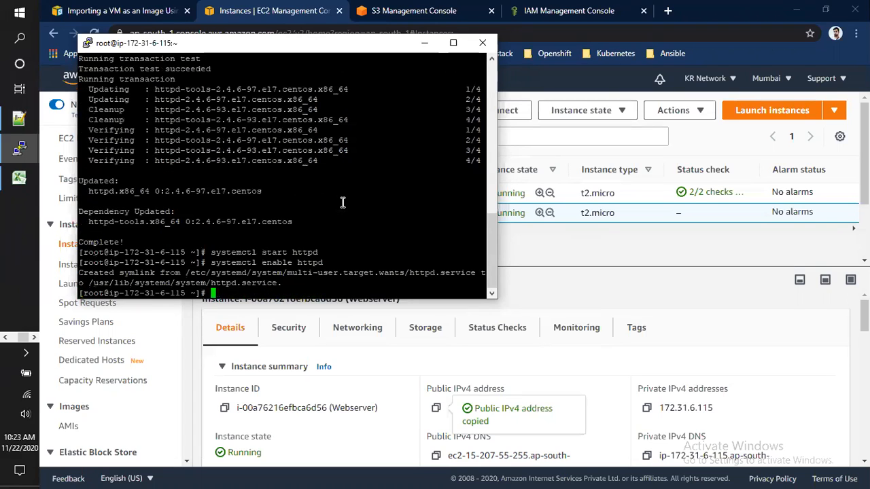
Step: Write "this is my migration server" into /var/www/html/index.html using echo
key("Return")
key("Return")
type("echo ")
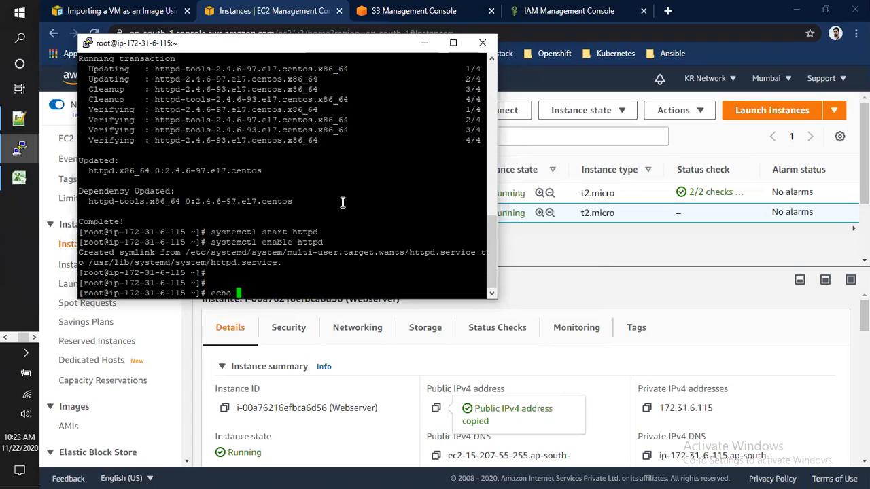
type("\"this is for")
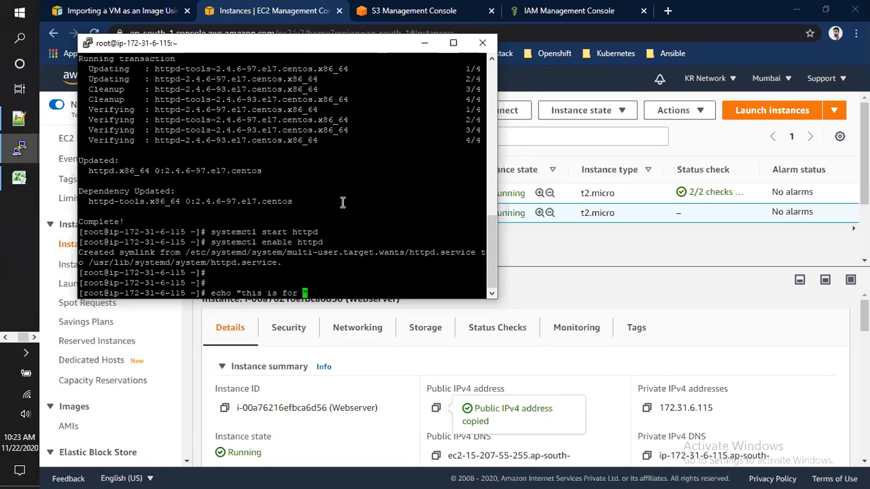
key("BackSpace")
key("BackSpace")
key("BackSpace")
key("BackSpace")
type("my mi")
type("gration se")
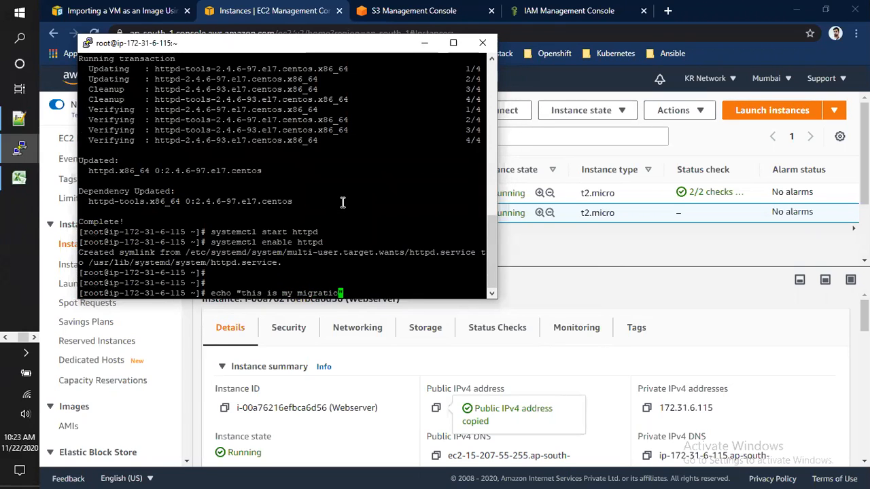
type("rver\"   ")
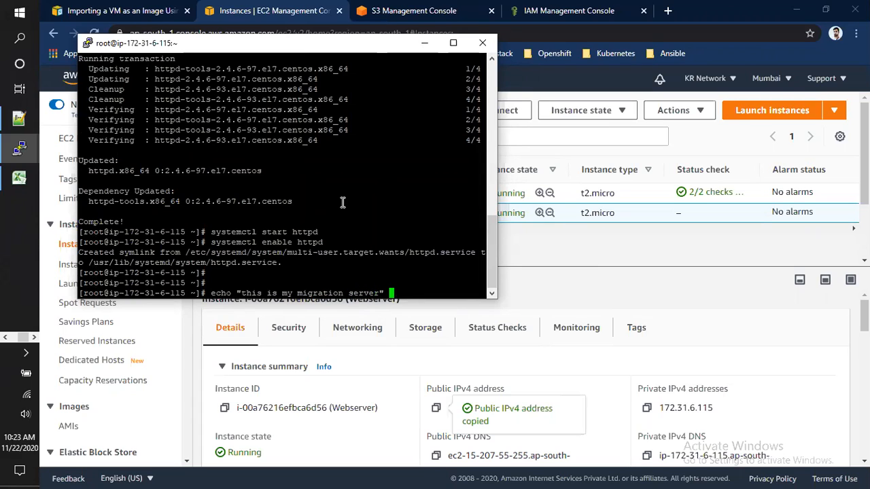
type("> /var/www/htl")
key("BackSpace")
type("ml/inde.")
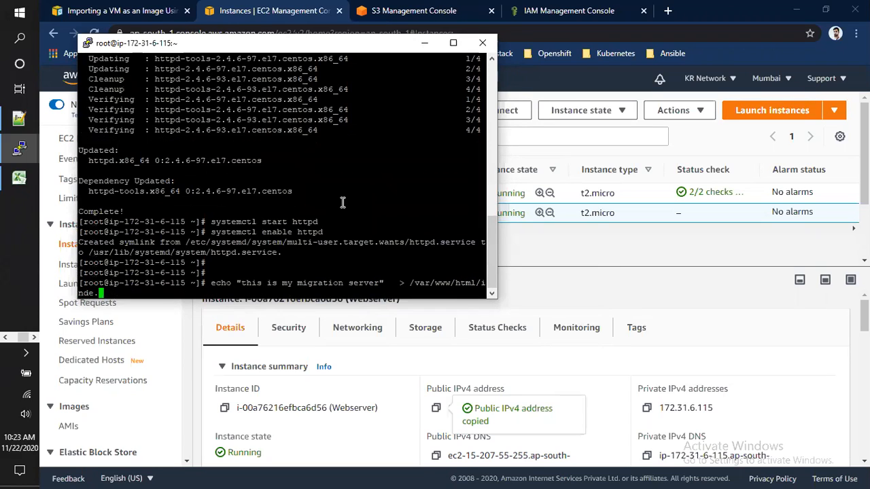
key("BackSpace")
type("x.html")
key("Return")
key("Return")
key("Return")
Step: Test the web page from the server itself with curl localhost
type("cu")
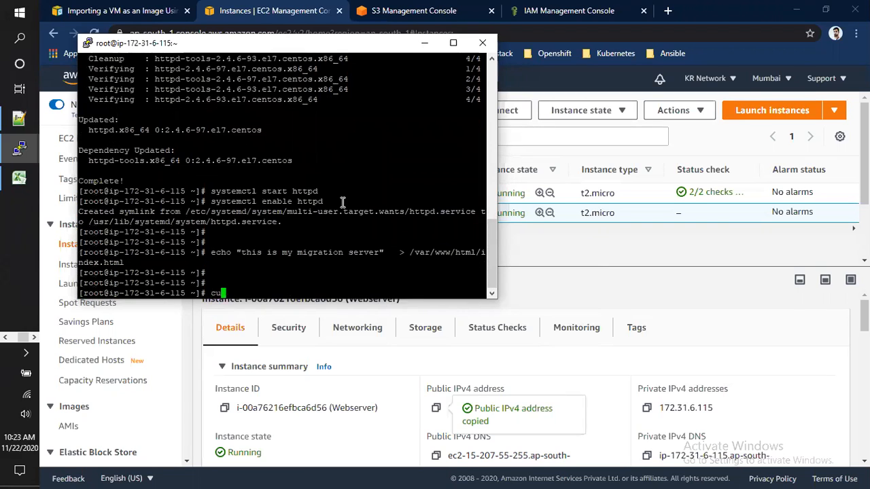
type("rl localhos")
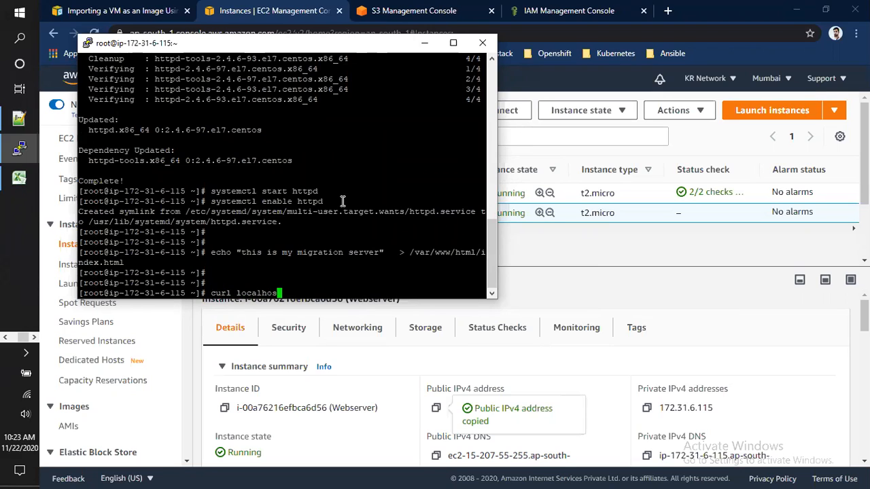
type("t")
key("Return")
key("Return")
key("Return")
key("Return")
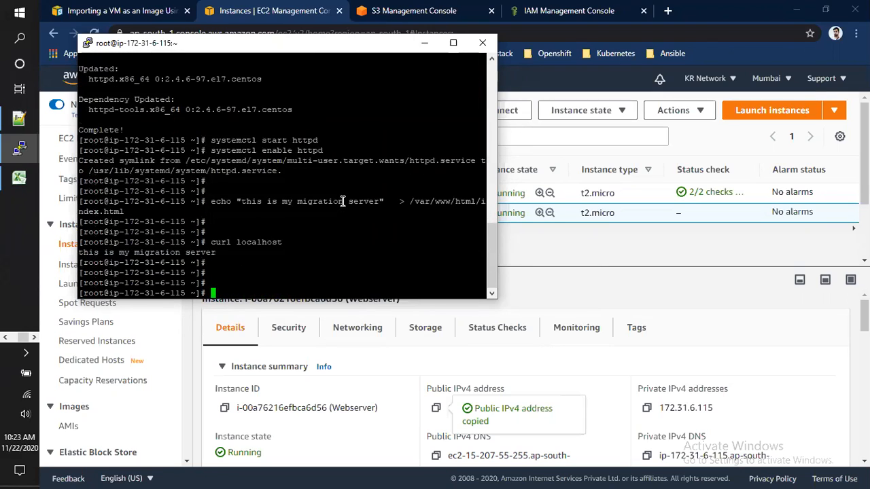
Step: Switch to the browser and load the Webserver's public IP address 15.207.55.255 in a new tab
left_click(432, 412)
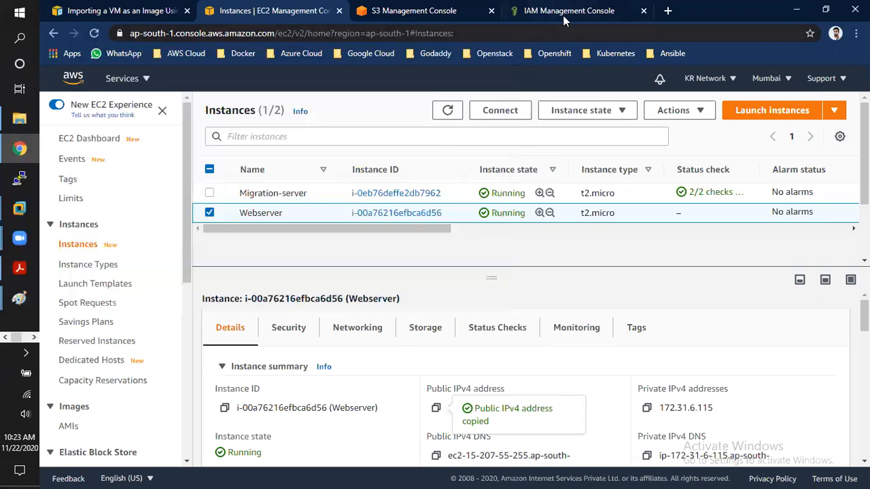
left_click(668, 12)
left_click(657, 34)
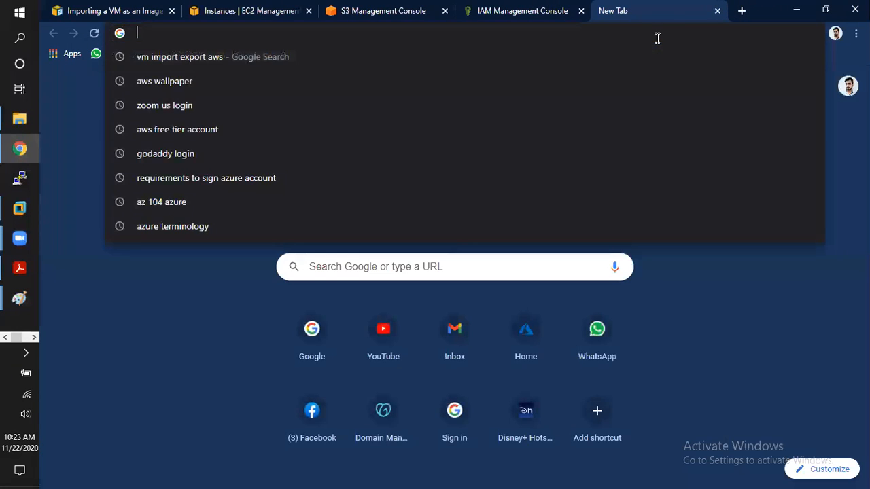
type("15.207.55.255")
key("Return")
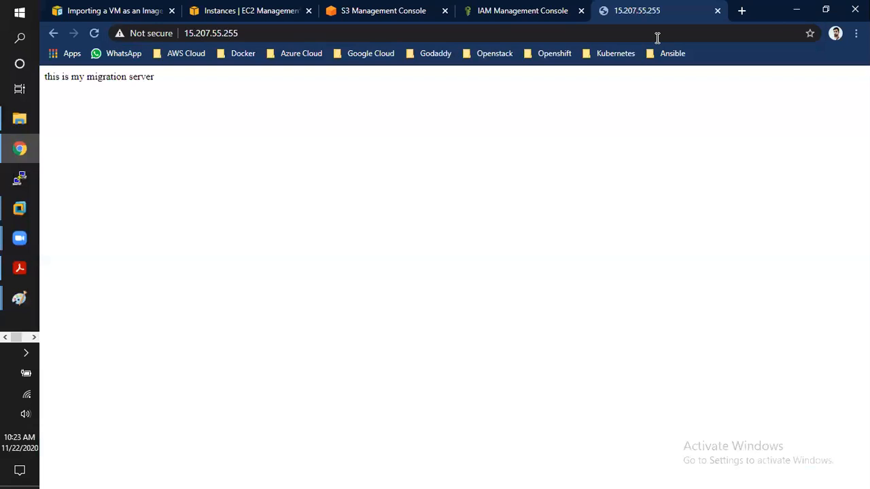
Step: Return to the EC2 console and deregister the imported AMI import-ami-04aac38ba2e8e6356
left_click(282, 9)
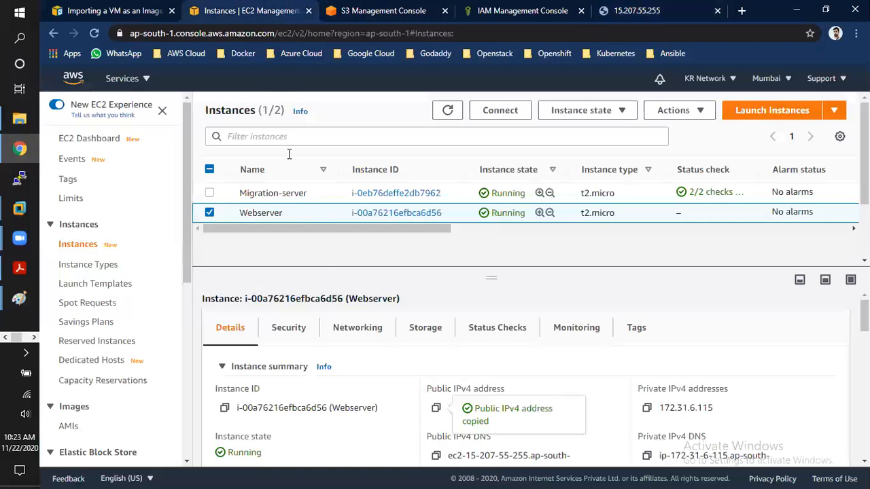
scroll(130, 343, "down", 3)
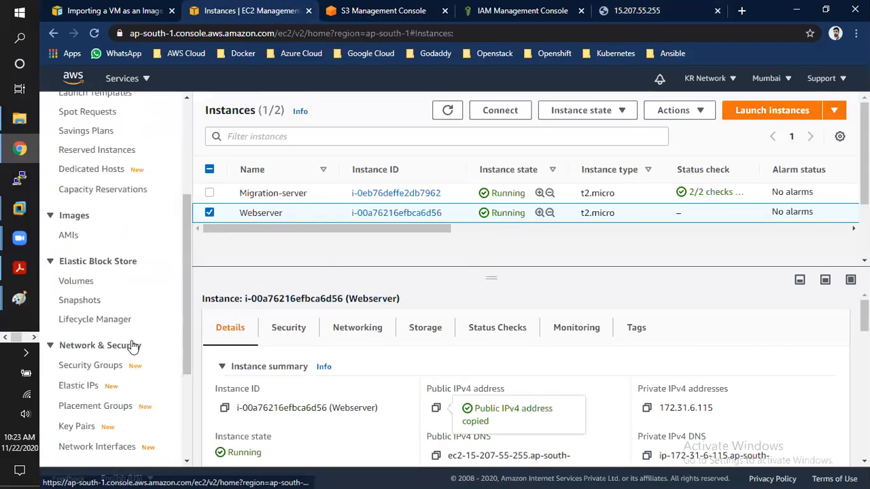
left_click(79, 301)
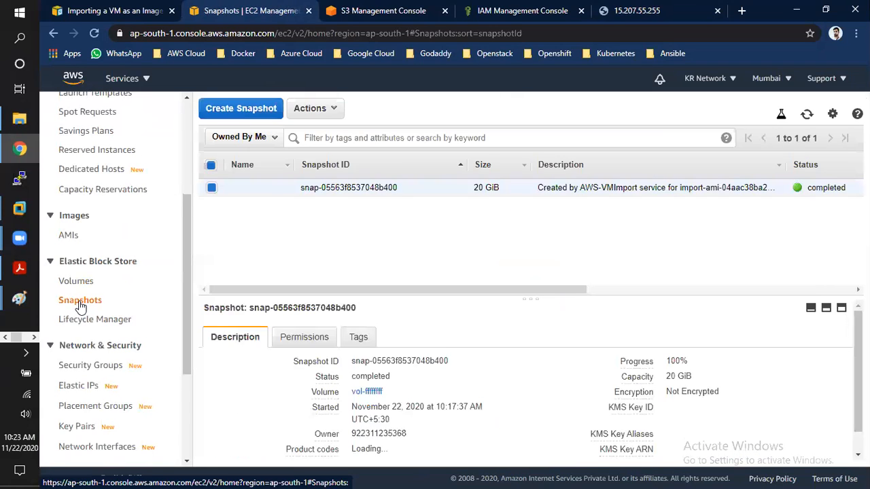
left_click(69, 237)
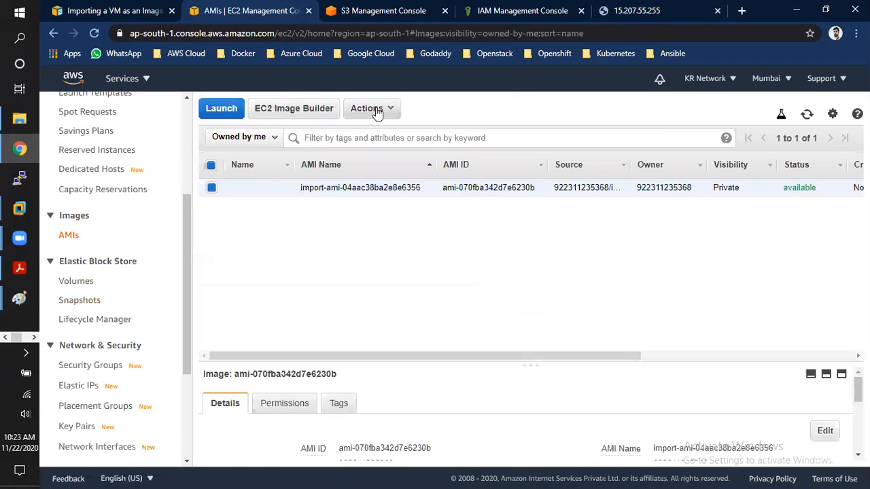
left_click(373, 109)
left_click(395, 159)
left_click(628, 331)
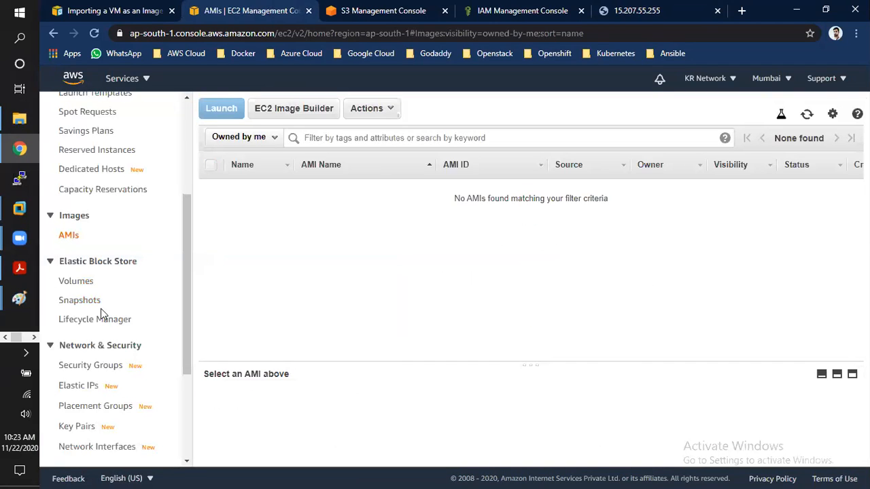
Step: Delete the snapshot snap-05563f8537048b400 created by the VM import service
left_click(80, 301)
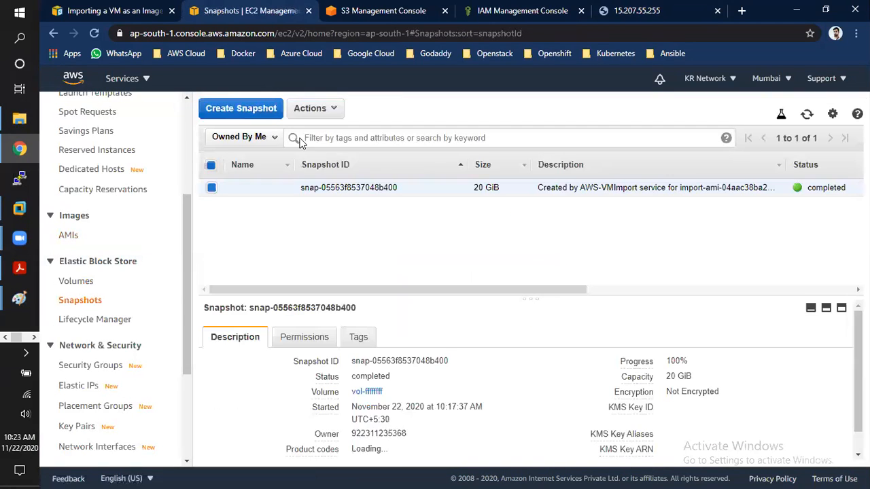
left_click(310, 108)
left_click(342, 138)
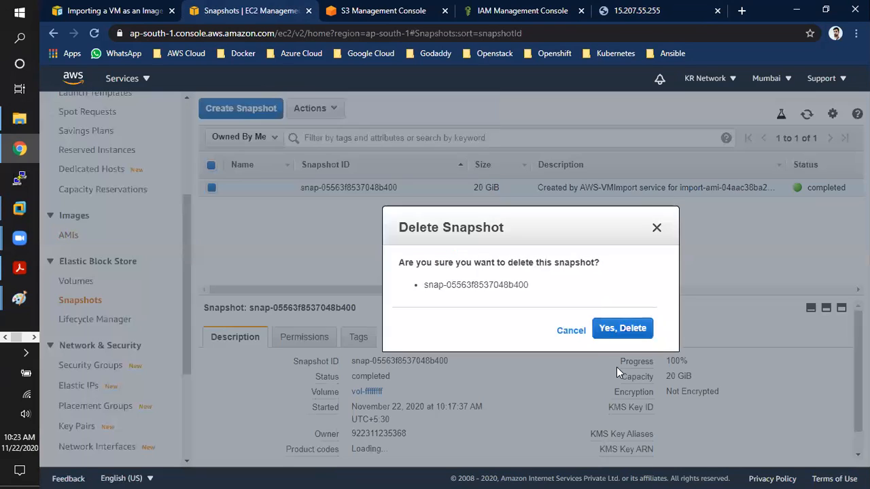
left_click(636, 332)
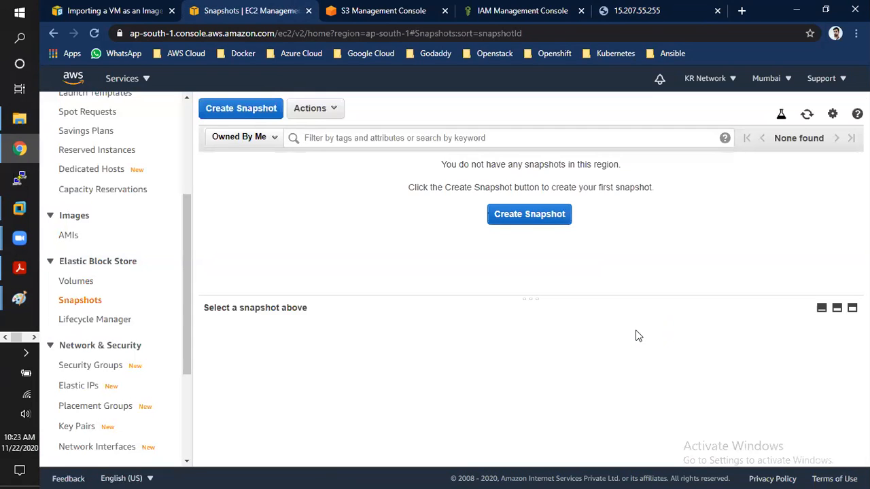
Step: Look over the S3 object page, then return to the EC2 instances and refresh their list
left_click(384, 8)
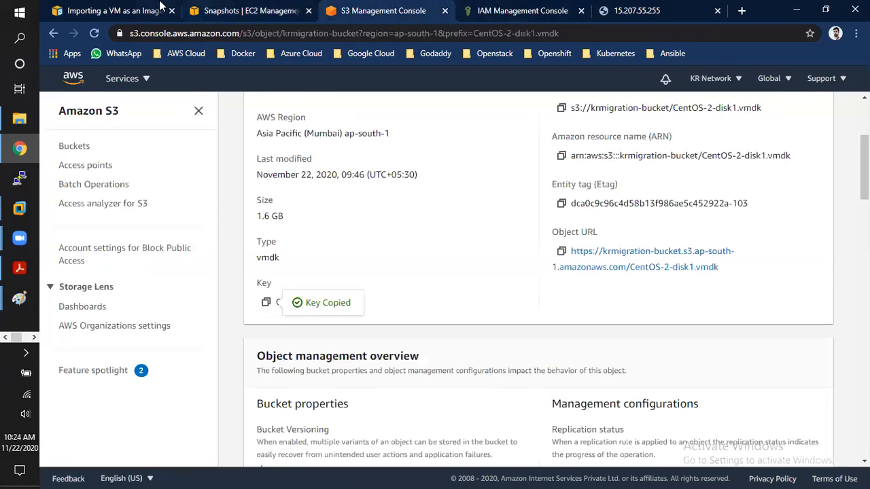
left_click(245, 9)
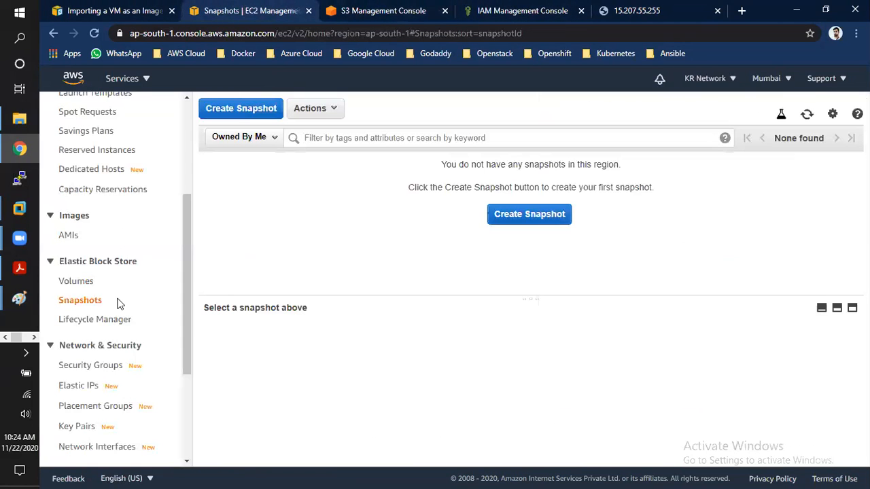
scroll(116, 301, "up", 4)
left_click(86, 252)
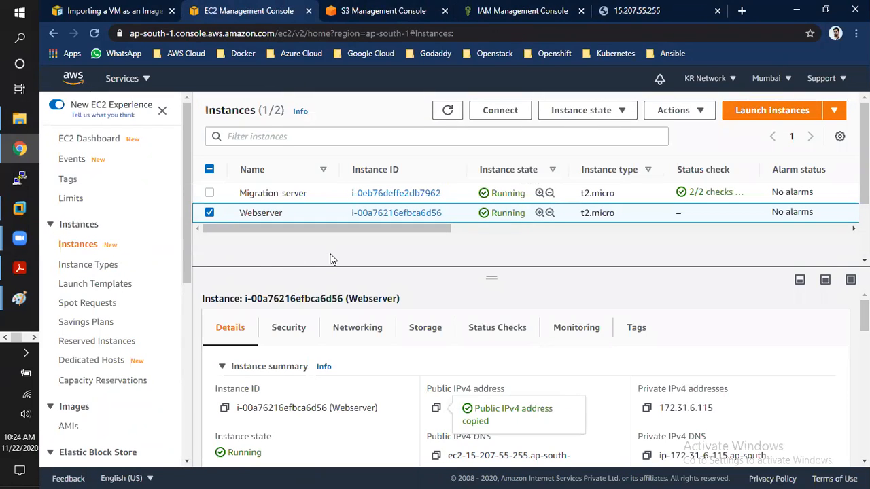
left_click(447, 115)
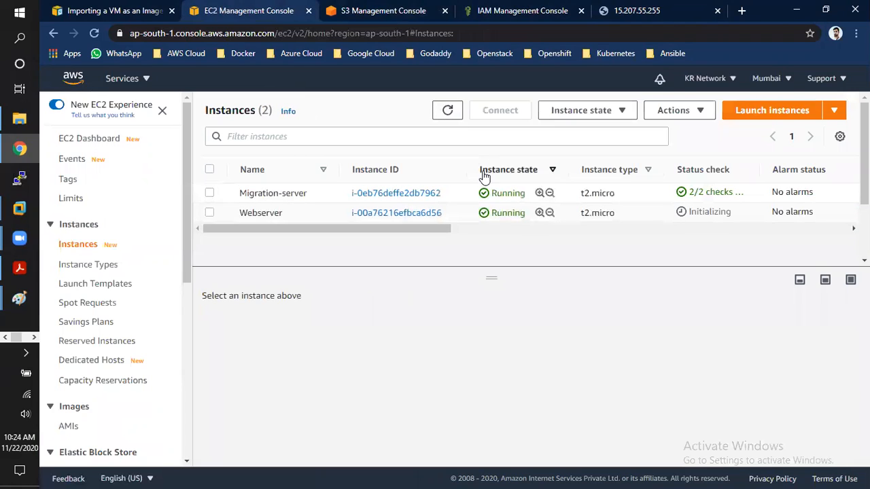